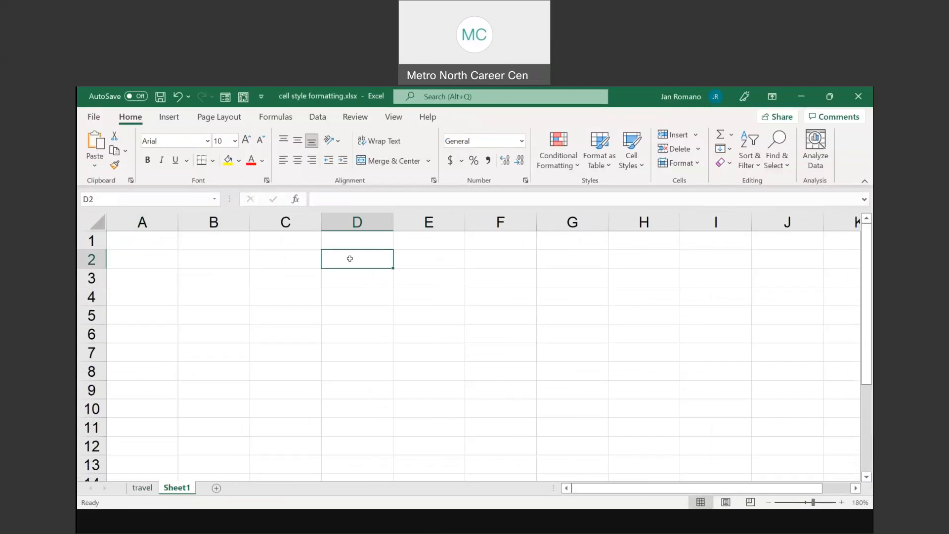
Enter 10 in cell D2 and apply the Accounting dollar format to it.
key("Return")
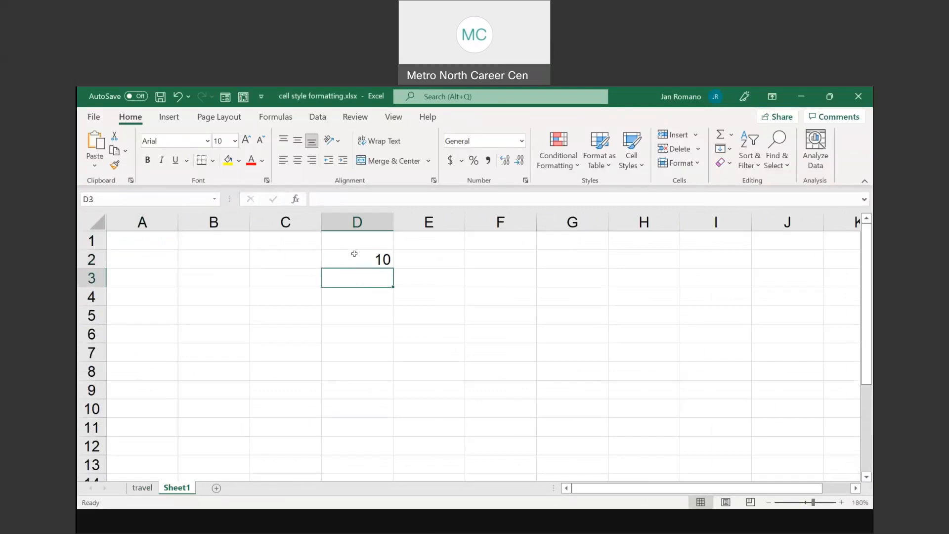
left_click(355, 254)
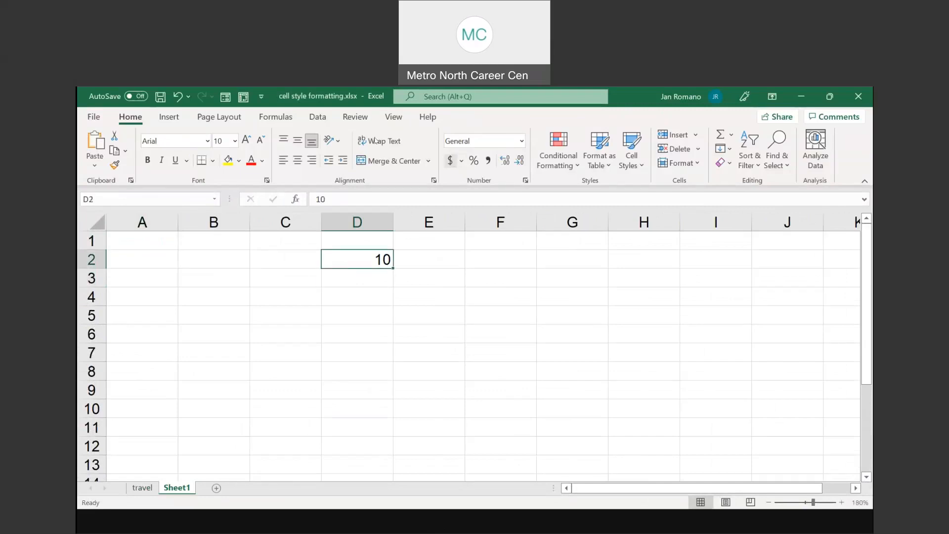
left_click(450, 161)
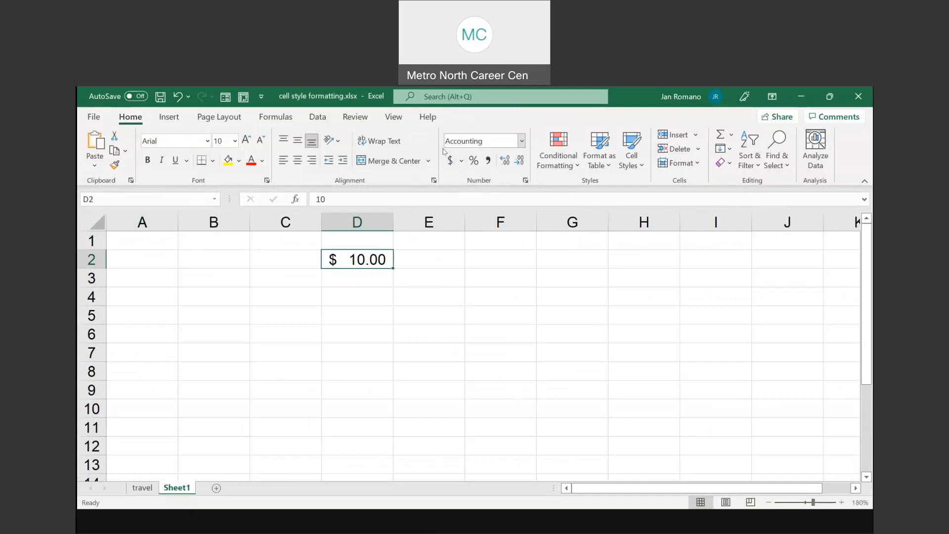
Give cell D2 a yellow fill, blue font colour and bold text.
left_click(229, 162)
left_click(262, 161)
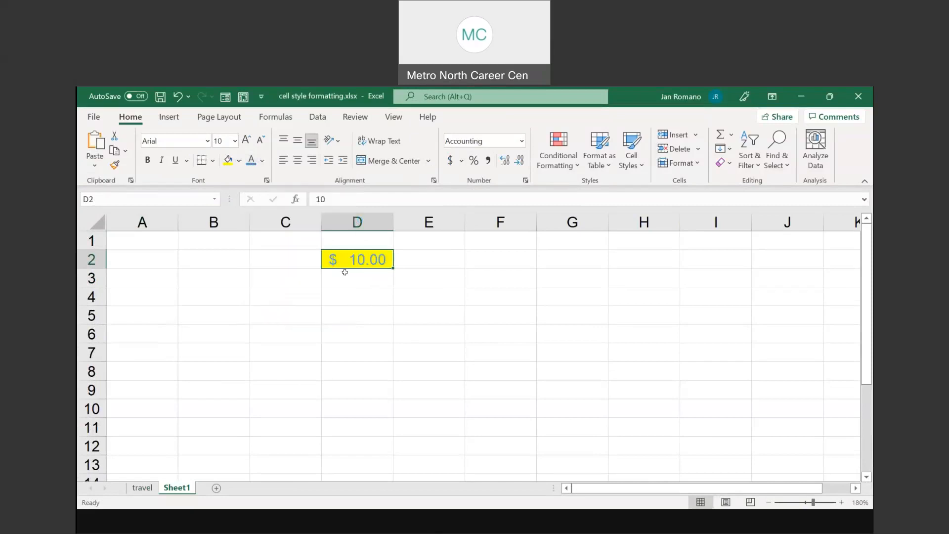
left_click(148, 160)
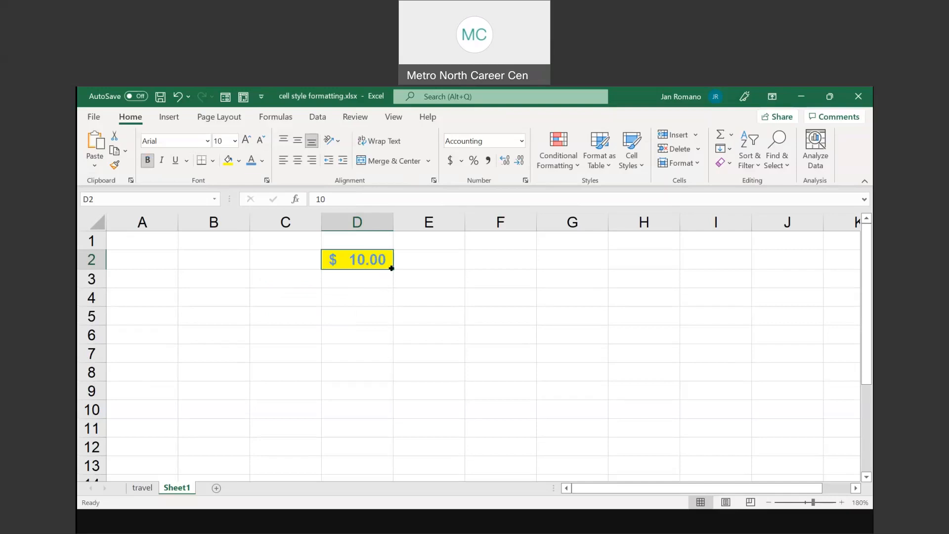
Delete the contents of cell D2 and enter 25 in its place.
left_click(346, 259)
key("Delete")
type("25")
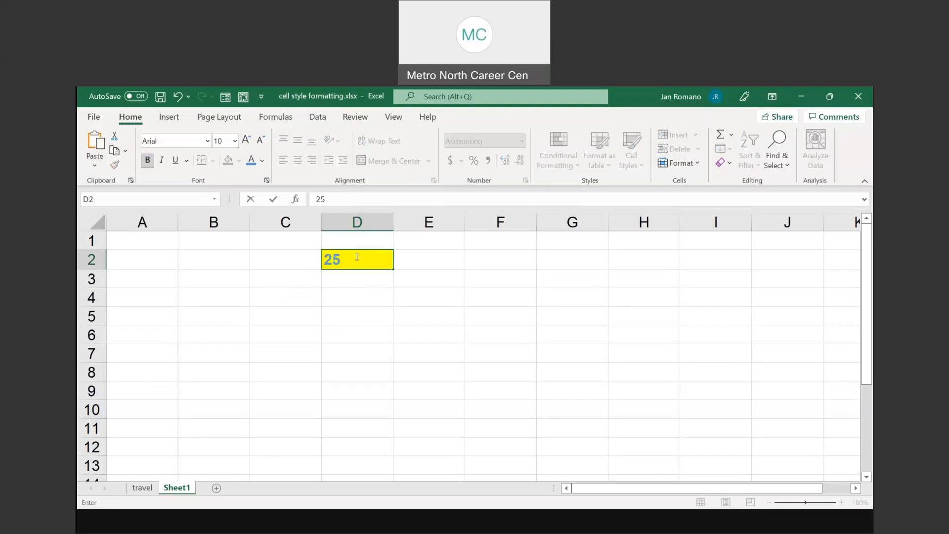
key("Return")
left_click(361, 257)
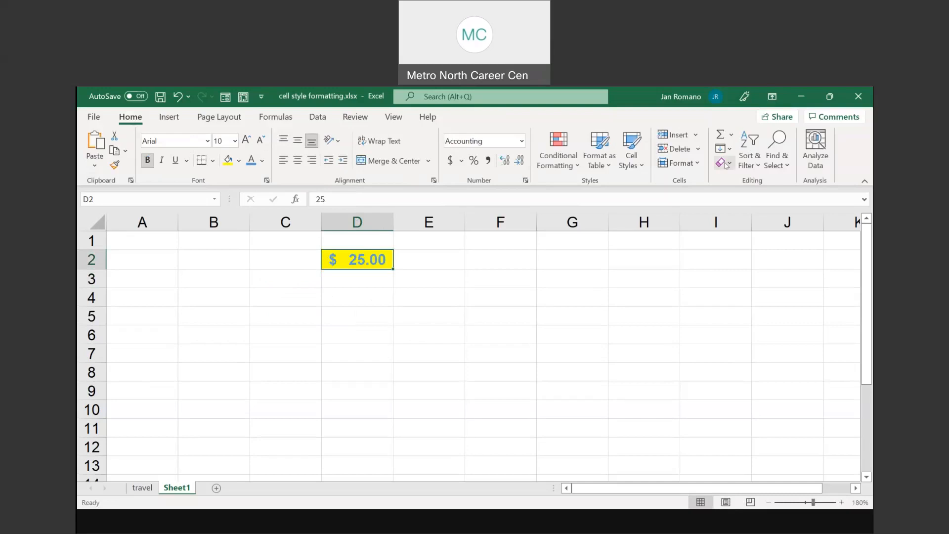
Clear only the formats from cell D2, keeping its value.
left_click(726, 164)
left_click(725, 165)
key("ctrl")
key("ctrl")
key("ctrl")
key("ctrl")
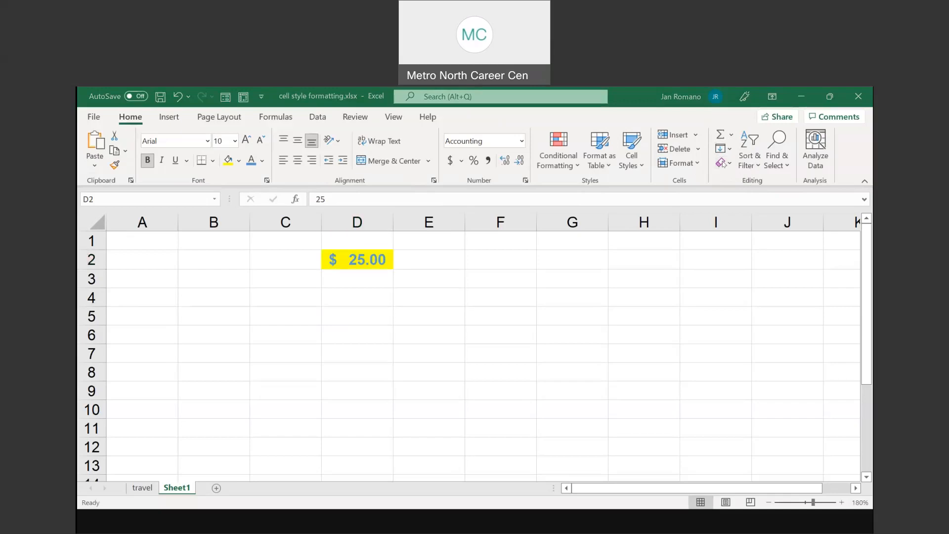
key("ctrl")
key("ctrl")
left_click(731, 166)
left_click(730, 166)
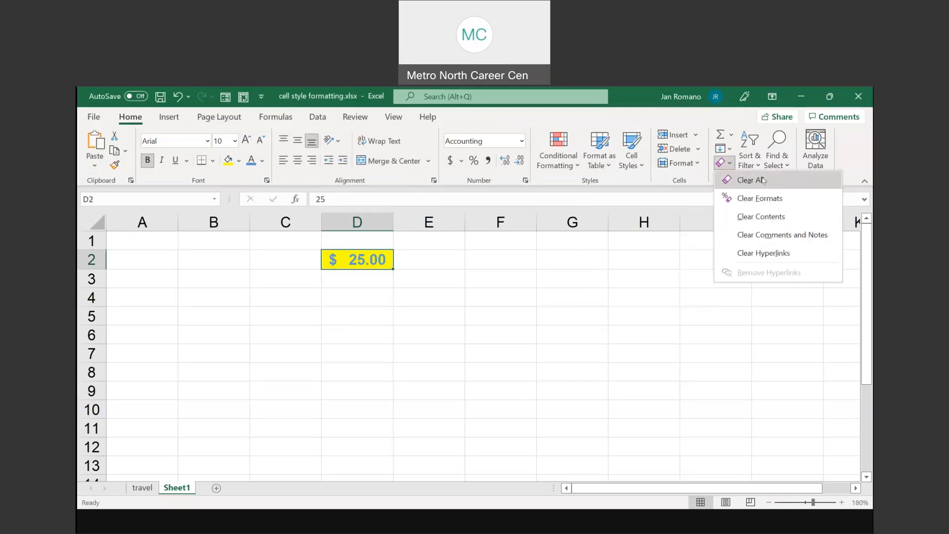
left_click(773, 202)
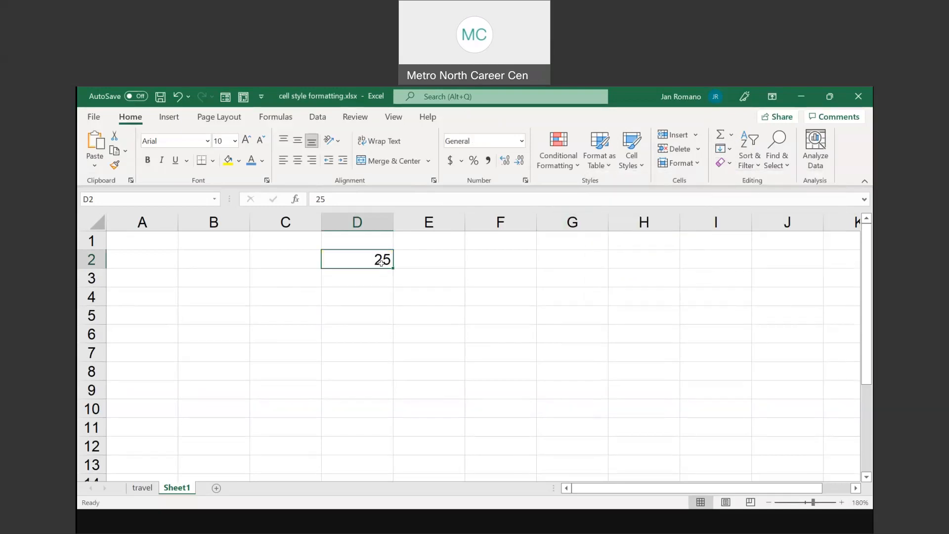
Switch to the PowerPoint slide show and advance to the next slide after Basics.
left_click(494, 522)
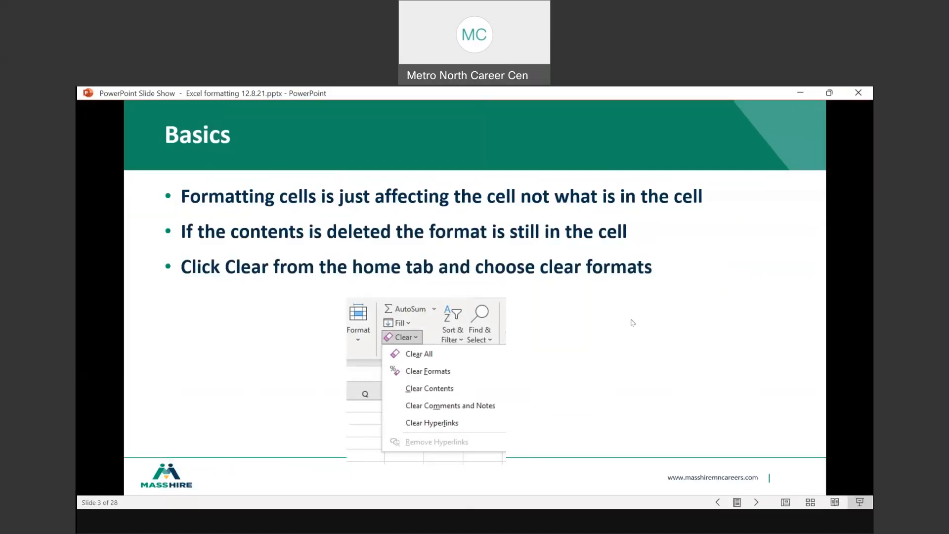
key("Right")
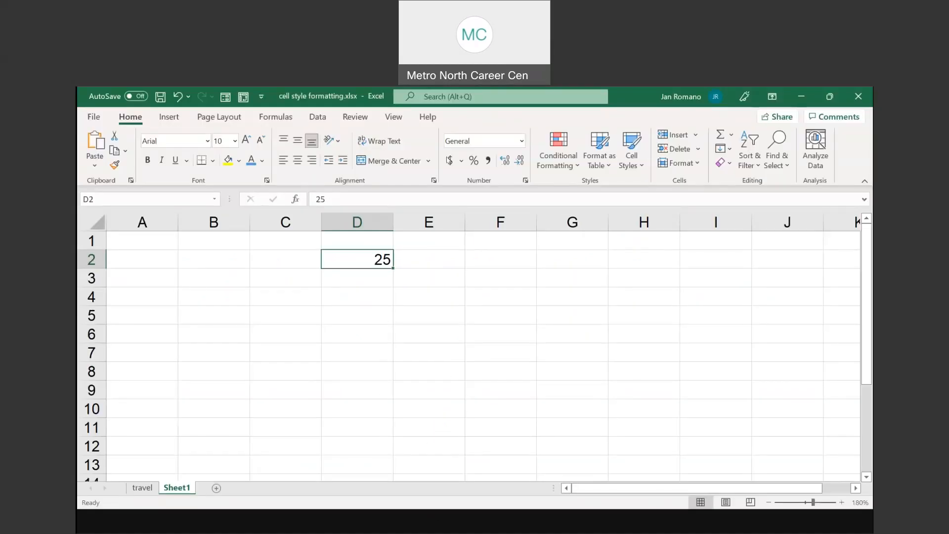
Apply the Accounting dollar format to D2 and enter 36, 25 and 45 in cells D3 to D5.
left_click(450, 161)
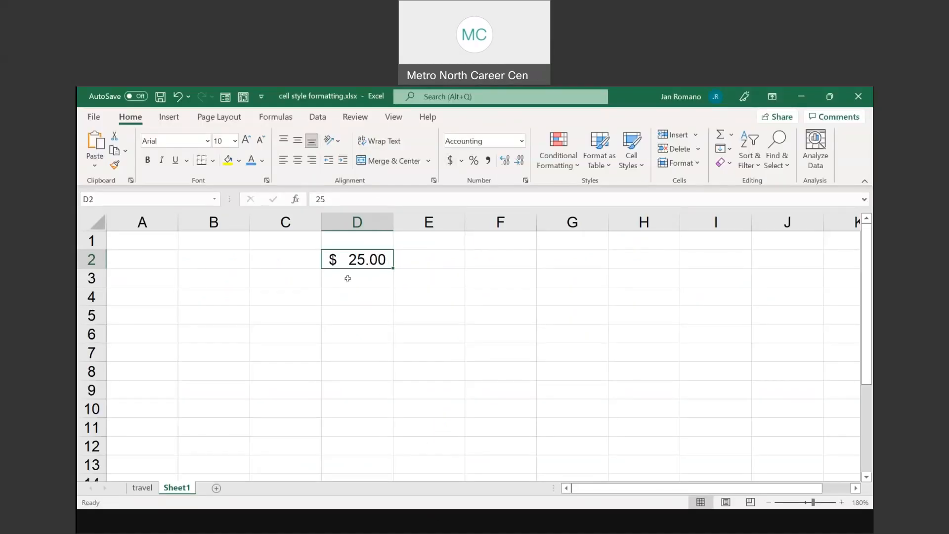
left_click(349, 276)
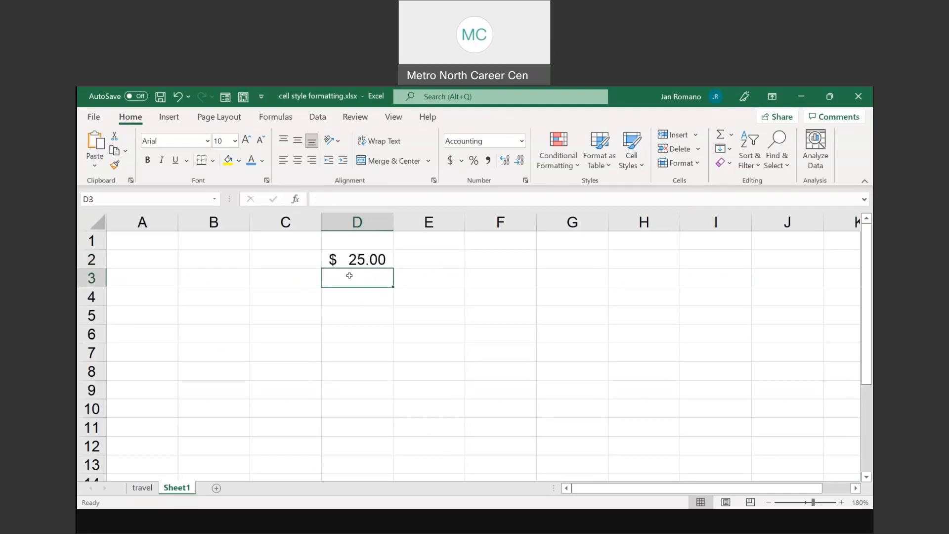
type("36")
key("Return")
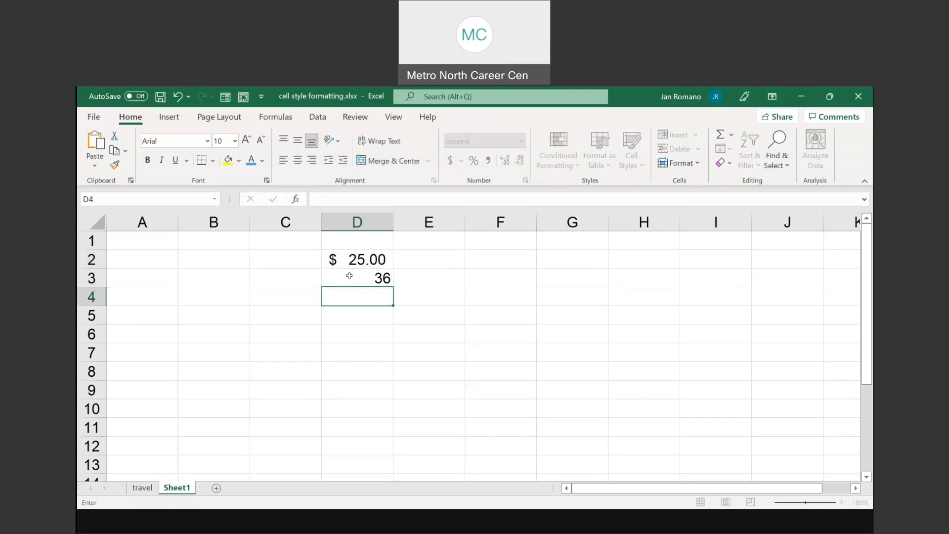
type("25")
key("Return")
type("4")
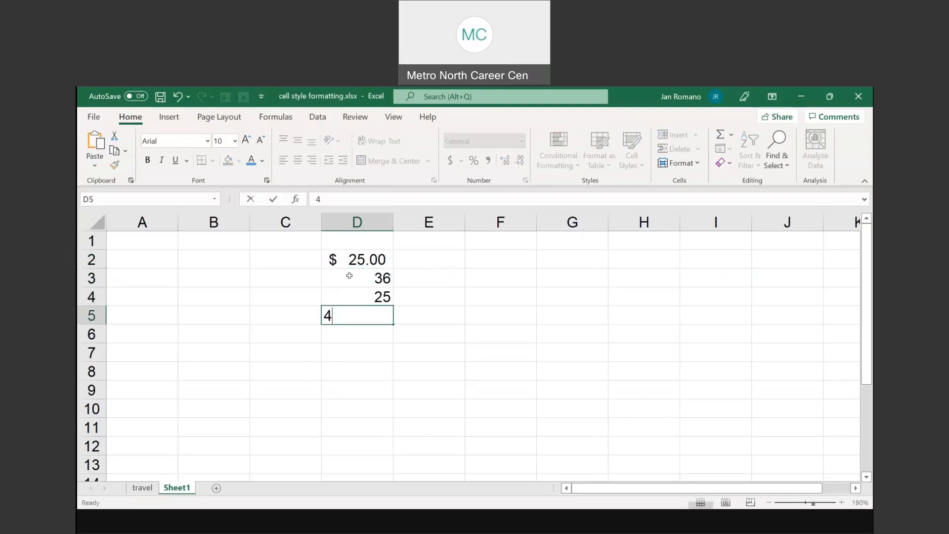
type("5")
key("Return")
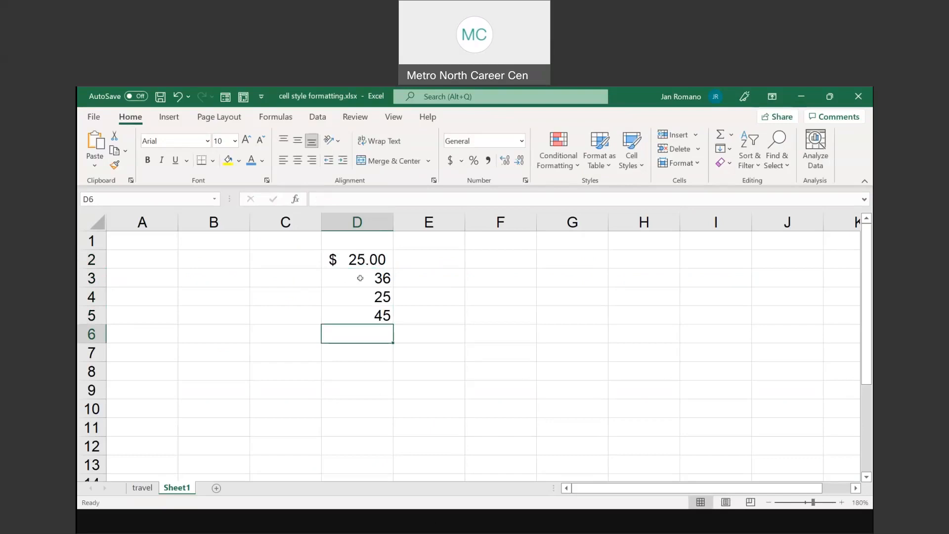
Apply the Accounting dollar format to cells D3:D5 and switch to the PowerPoint slide show.
left_click_drag(361, 270, 362, 312)
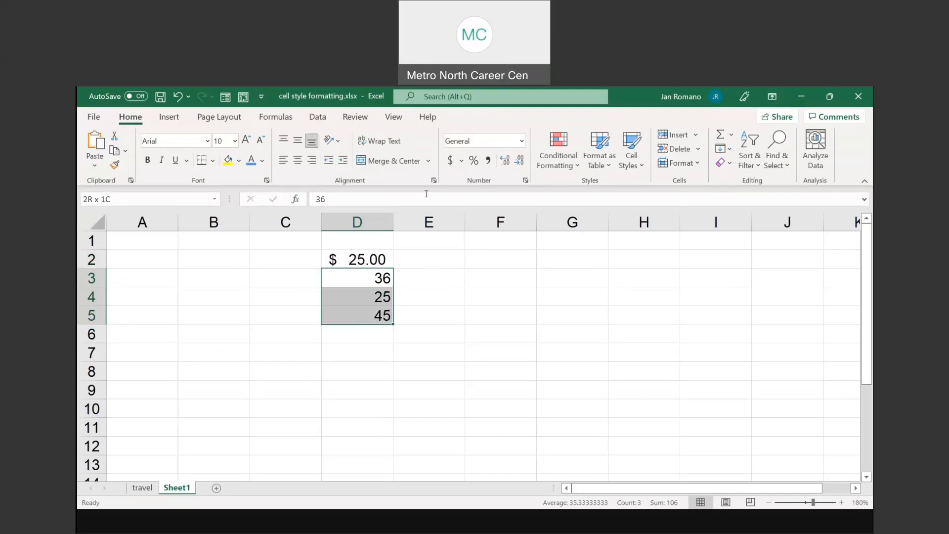
left_click(450, 161)
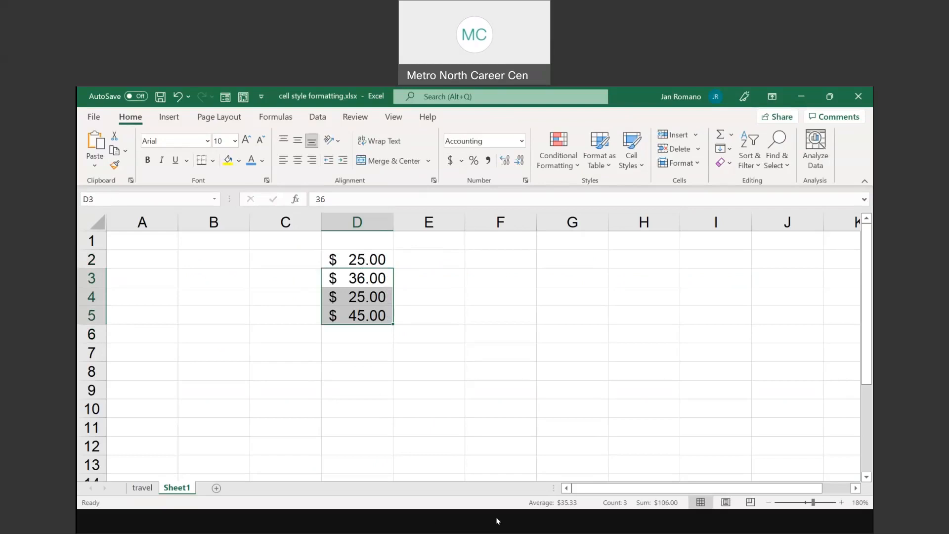
left_click(480, 475)
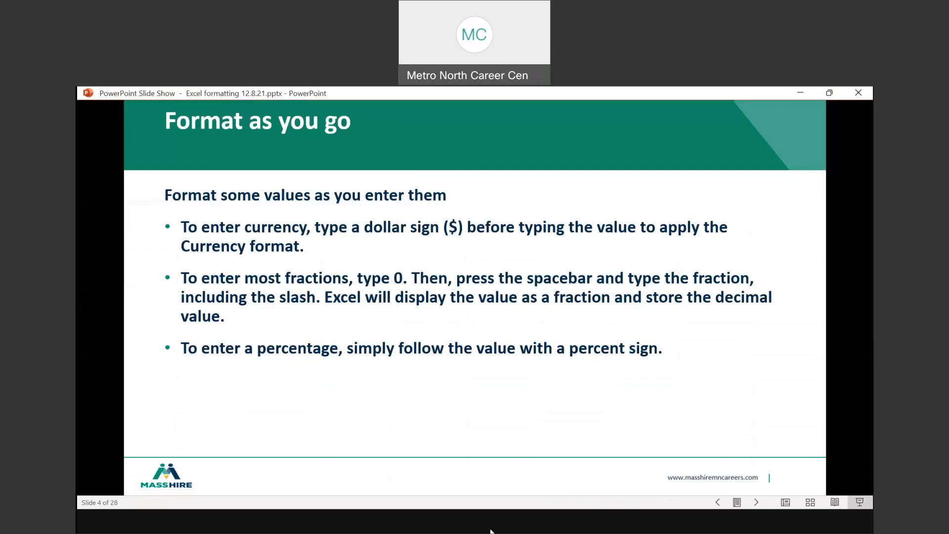
Switch to Excel, enter the fraction 0 1/2 in cell G3, and return to the PowerPoint slide show.
left_click(430, 526)
left_click(553, 276)
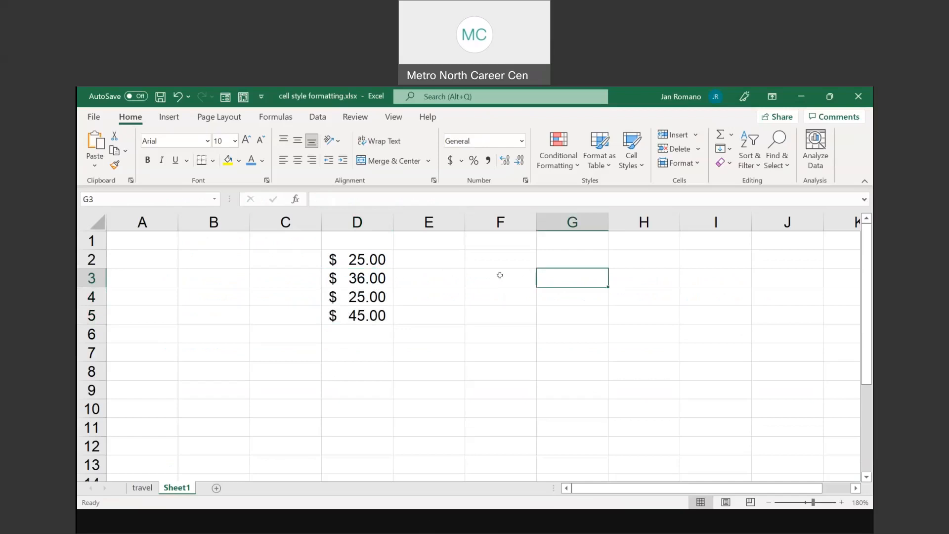
type("0 1/")
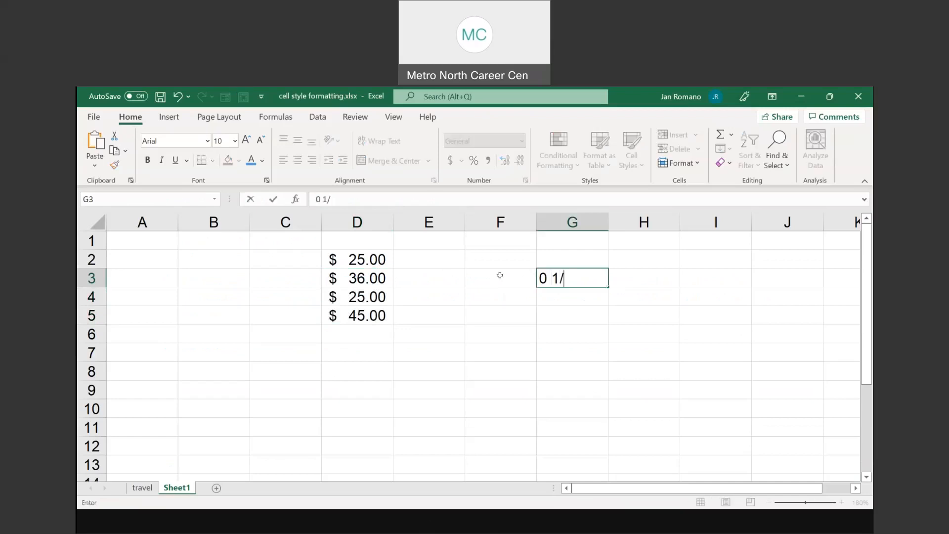
type("2")
key("Return")
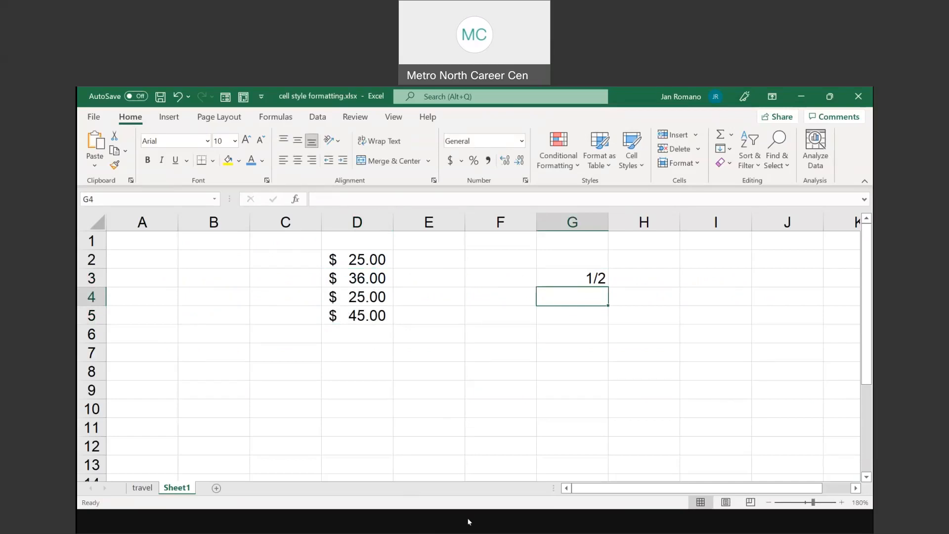
left_click(492, 523)
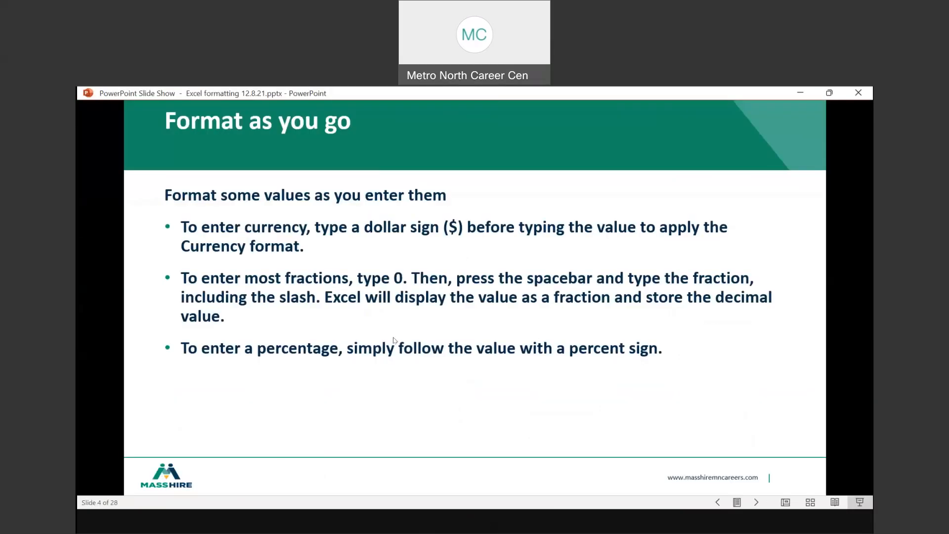
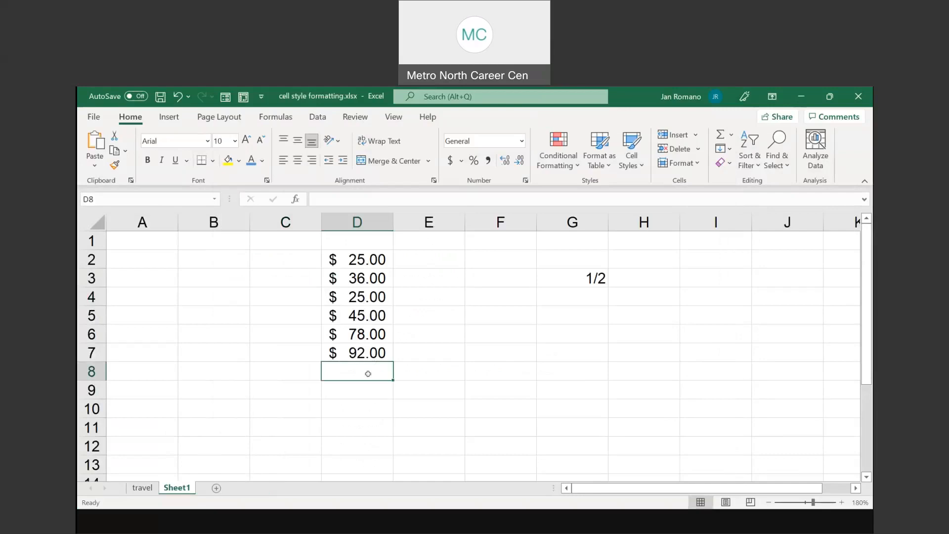
Enter 12 in cell D8 and fill the amounts in D2:D8 across into column E.
key("Return")
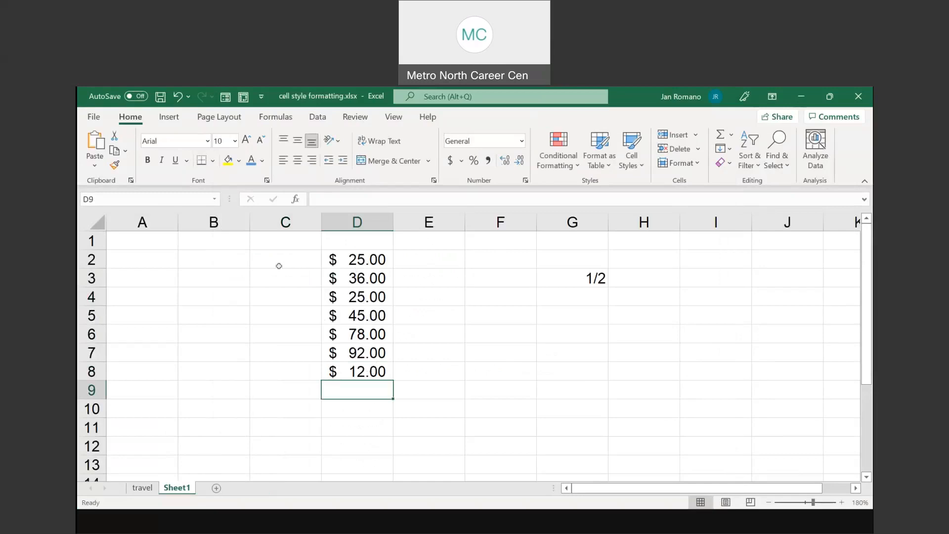
left_click_drag(359, 258, 450, 376)
Total D2:E2 in cell F2 with AutoSum.
left_click(481, 268)
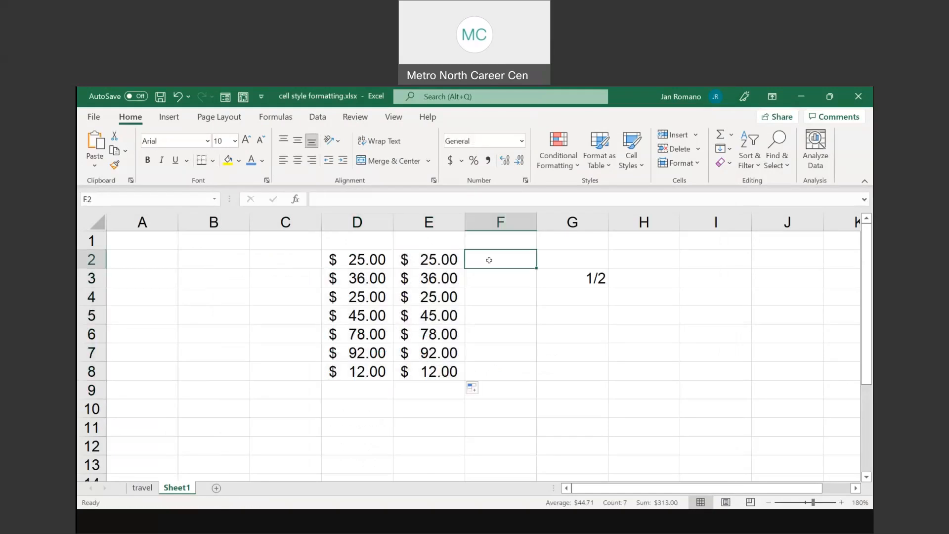
left_click(721, 136)
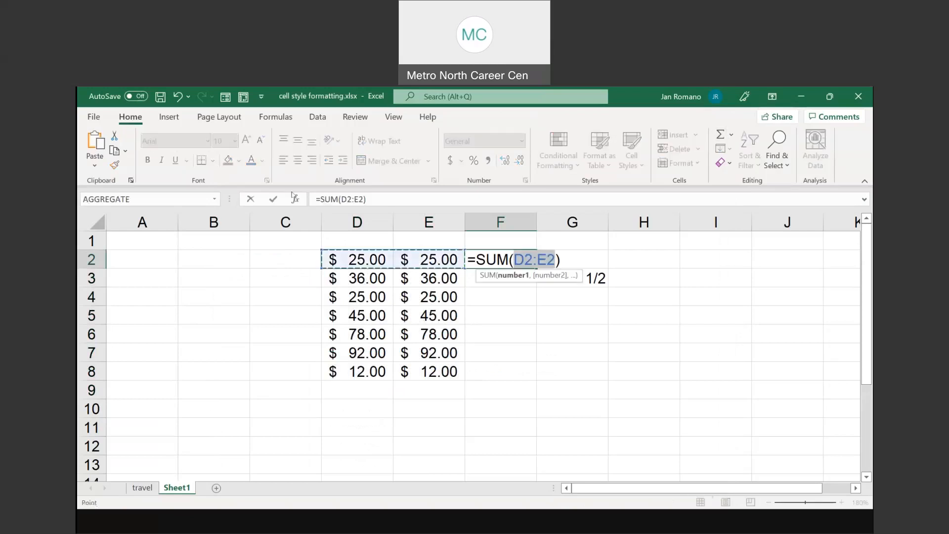
left_click(721, 137)
Delete the fraction from cell G3.
left_click(595, 277)
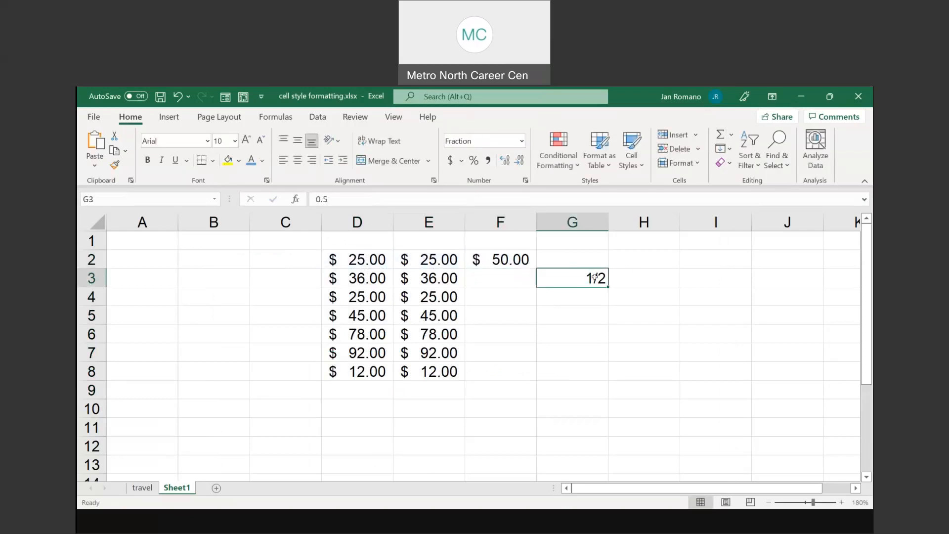
key("Delete")
Fill the SUM formula from cell F2 down to F8.
left_click(508, 259)
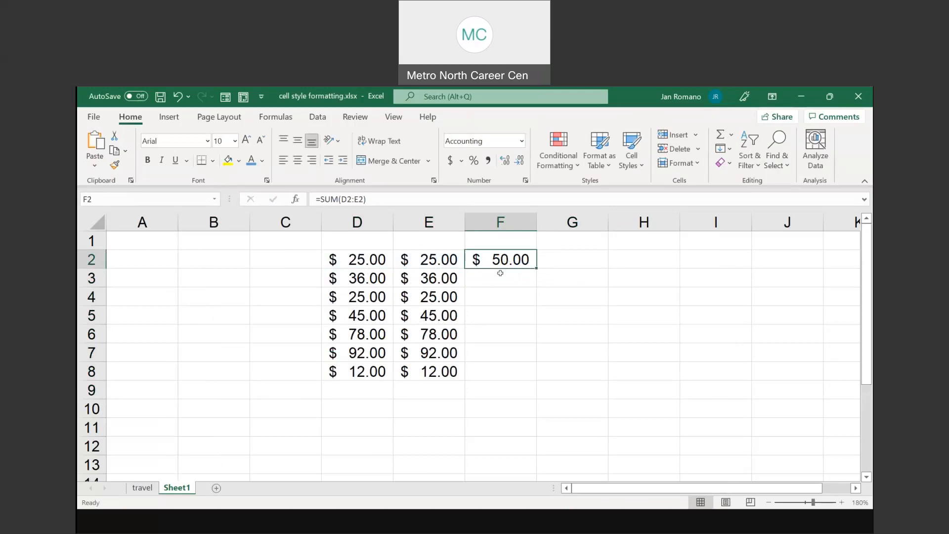
left_click(499, 273)
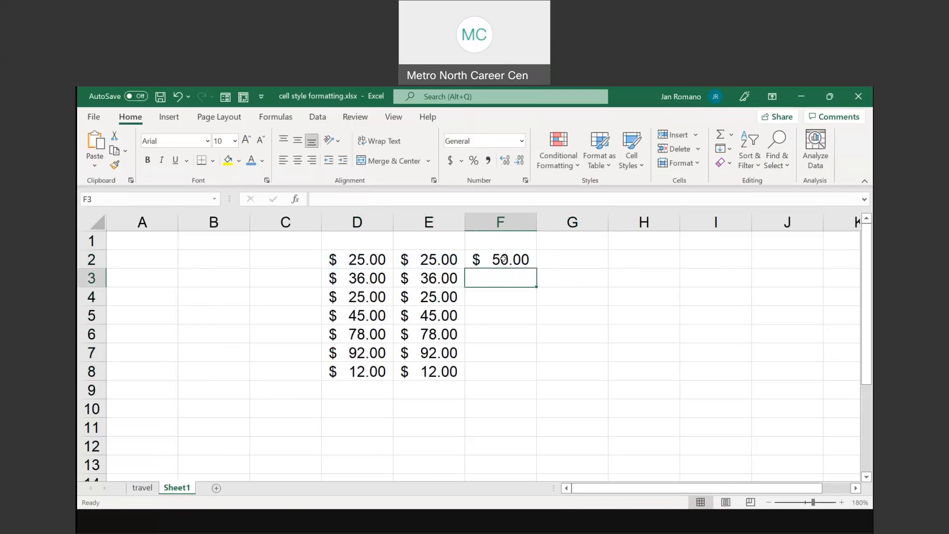
left_click(504, 261)
left_click_drag(536, 267, 528, 375)
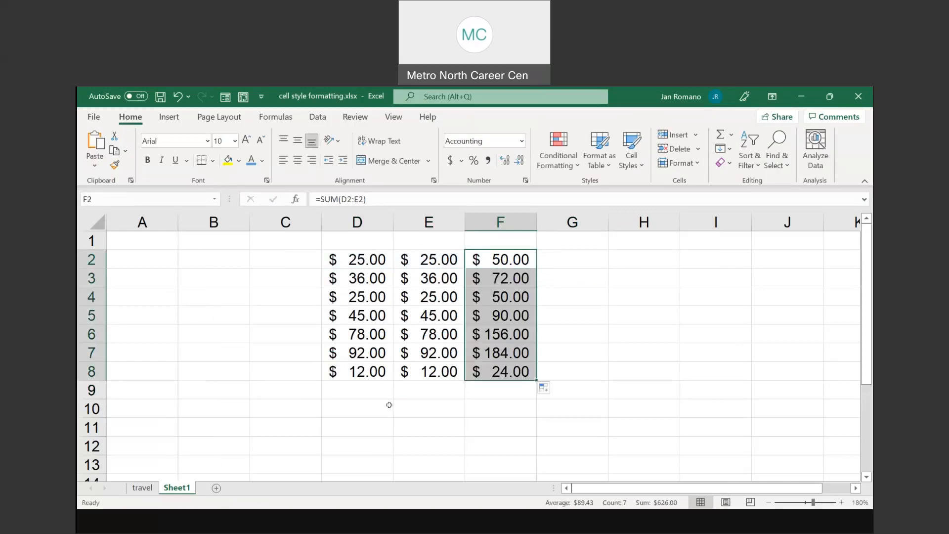
Apply the blue font colour to the row totals in F2:F8.
left_click(362, 390)
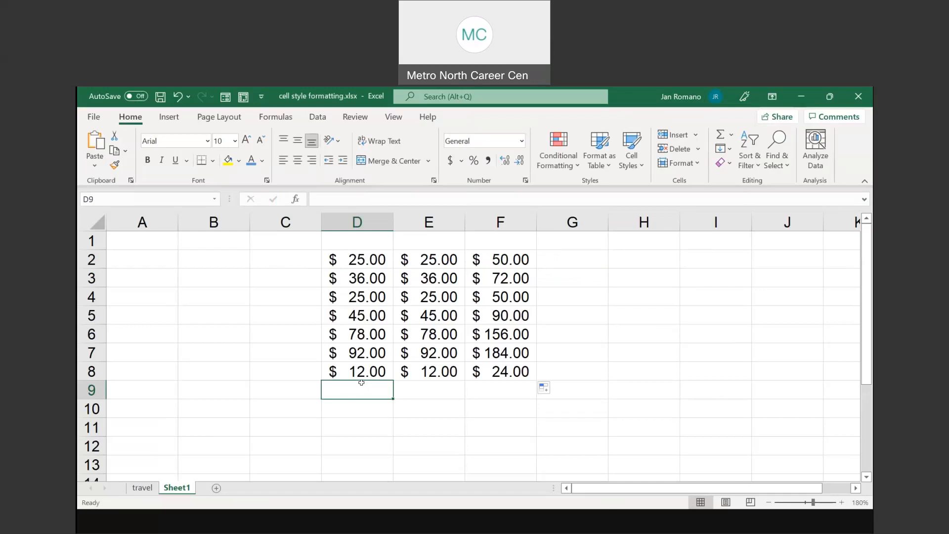
left_click_drag(501, 258, 501, 369)
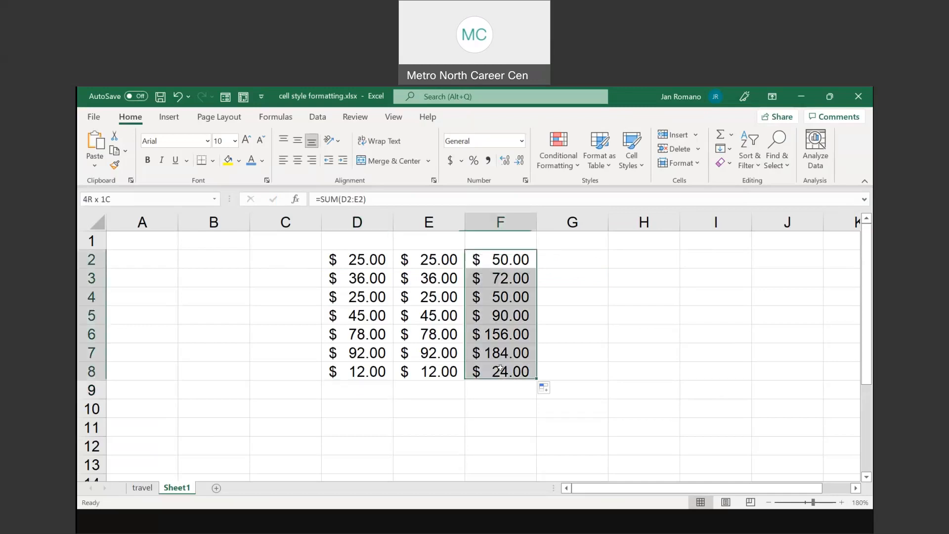
left_click(251, 160)
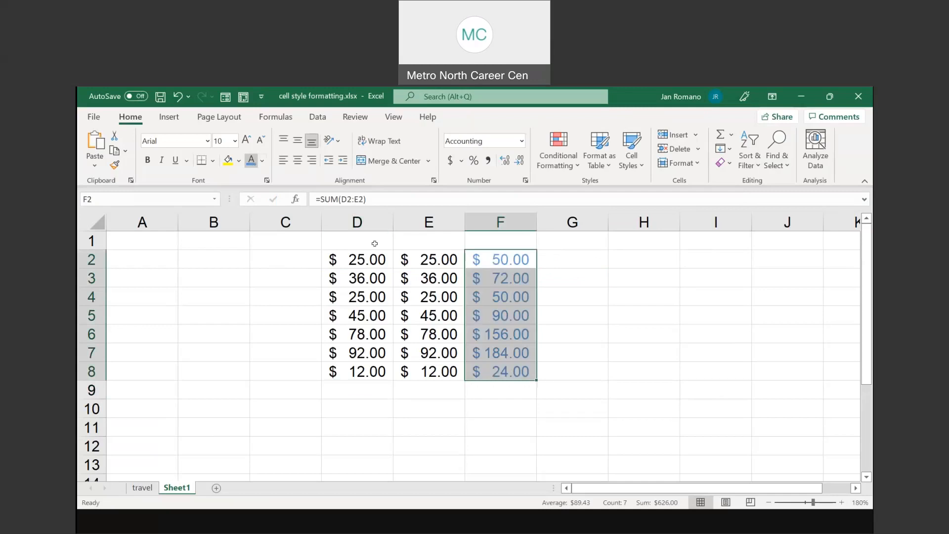
Enter 45 in cell D9 and 12 in cell E9, and check the total formulas in F8 and F9.
left_click(344, 386)
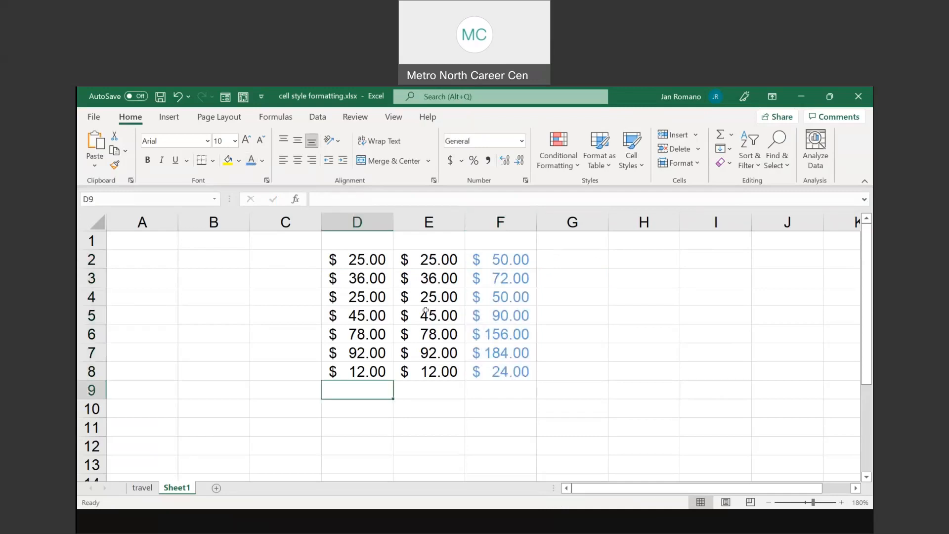
type("45")
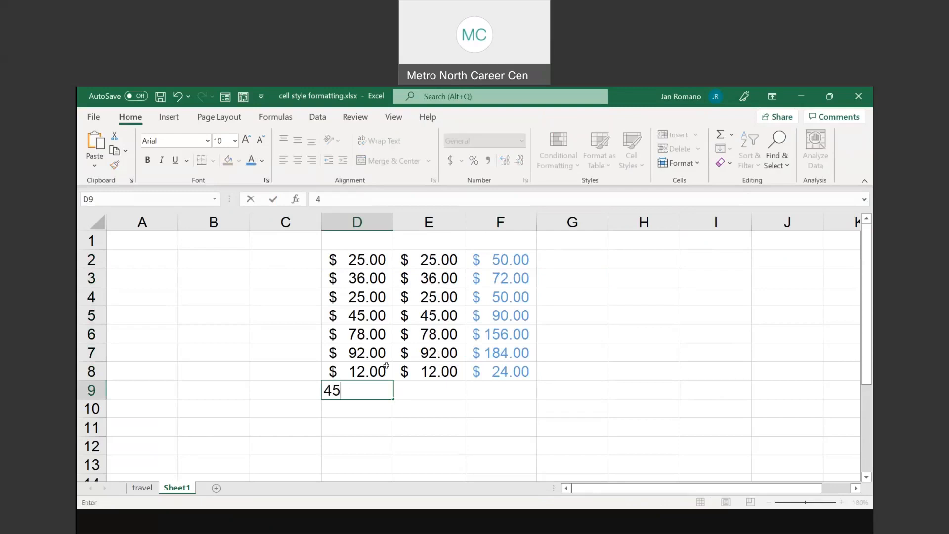
key("Tab")
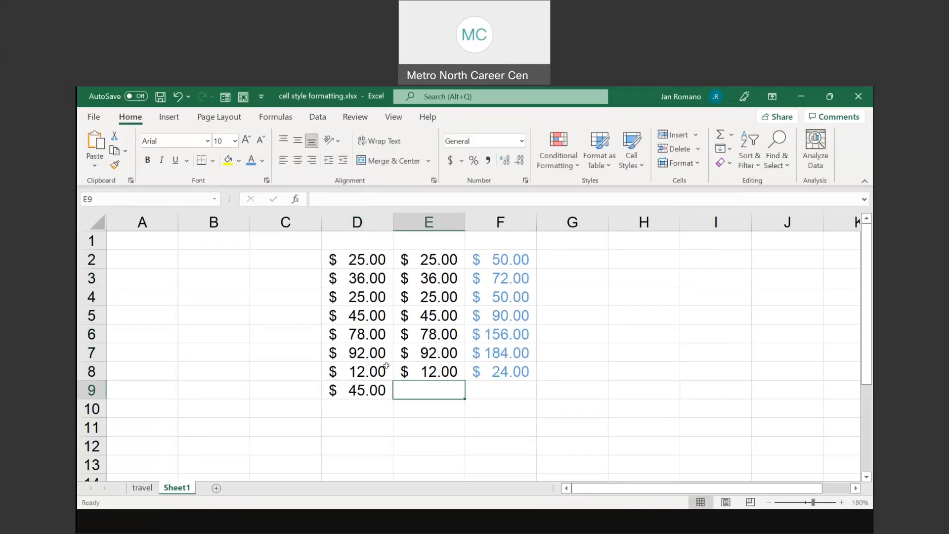
type("12")
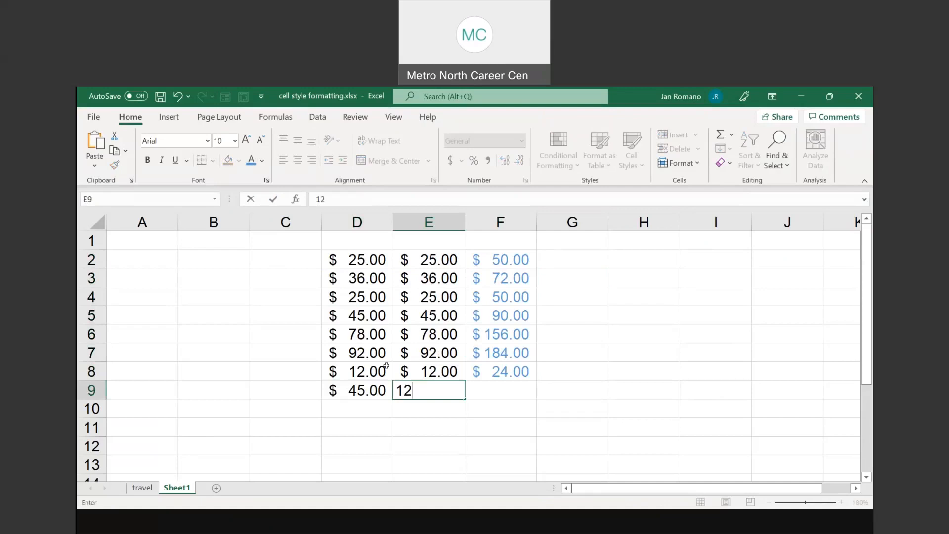
key("Return")
left_click(515, 393)
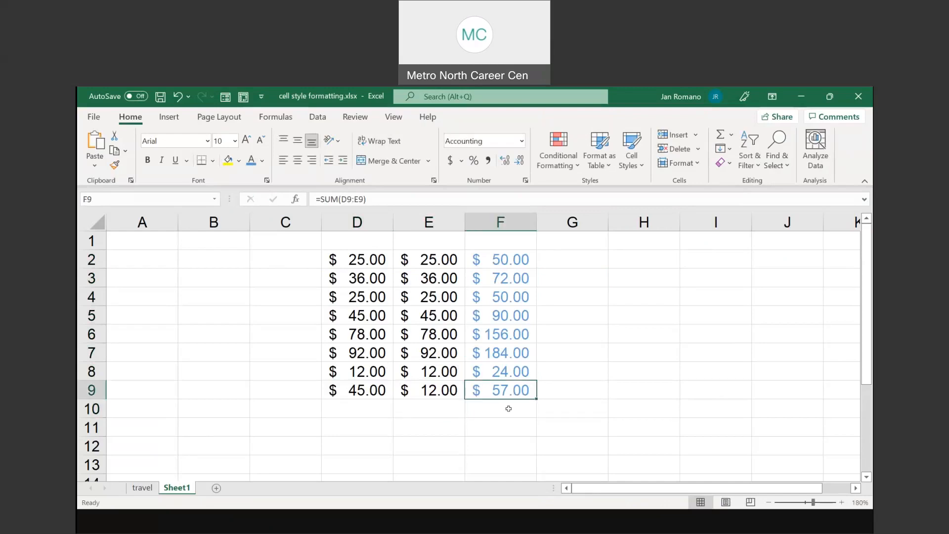
left_click(511, 370)
left_click(510, 387)
View the Advanced editing options in Excel Options and close the dialog without changing anything.
left_click(94, 117)
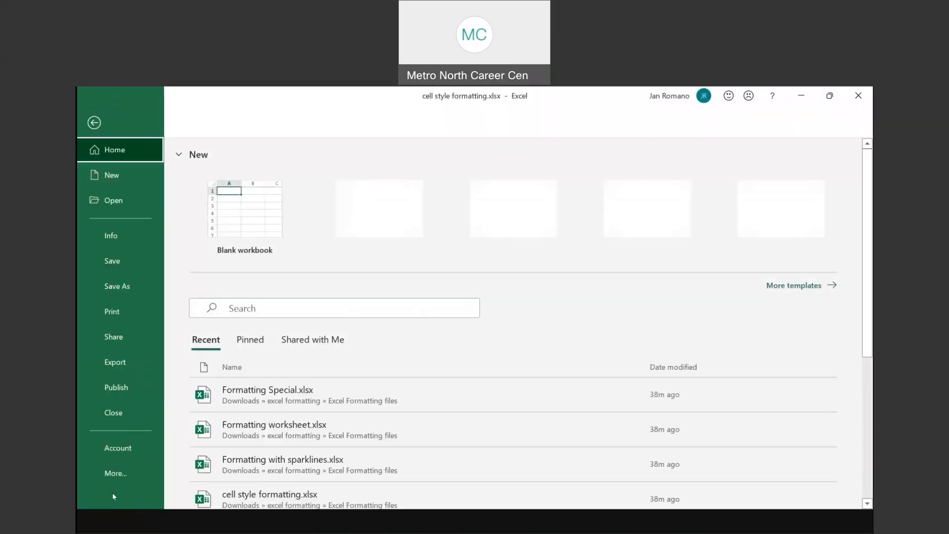
left_click(155, 474)
left_click(198, 473)
left_click(246, 238)
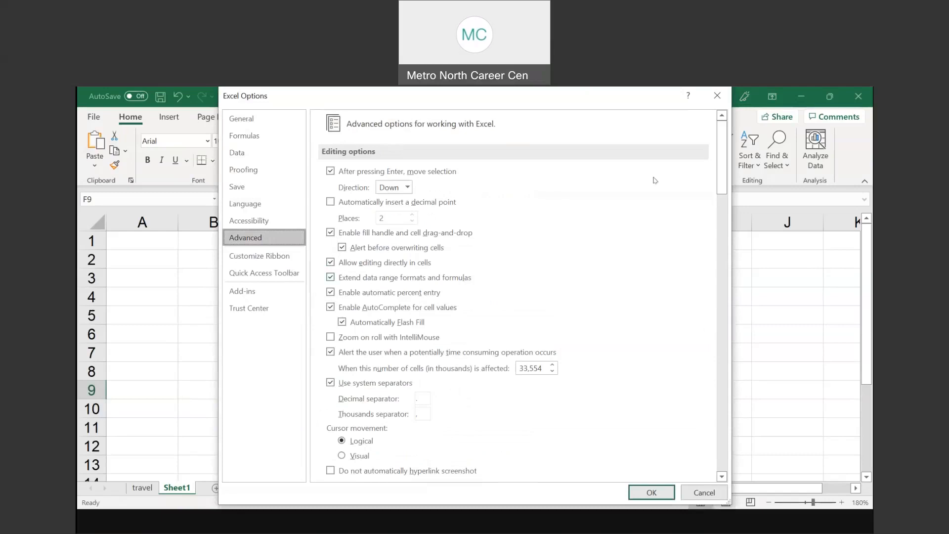
left_click(714, 493)
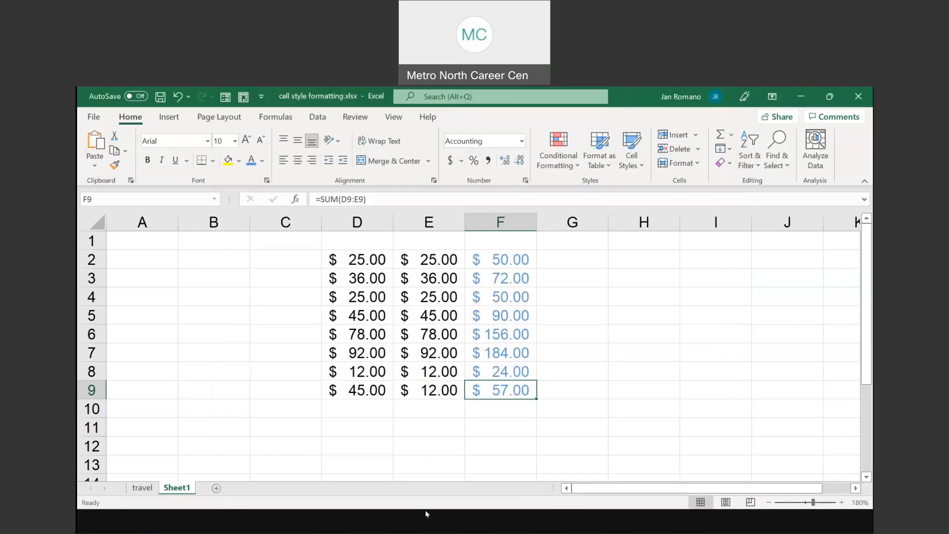
Display the travel sheet and switch to the PowerPoint slide show to view the Selecting slide.
left_click(142, 489)
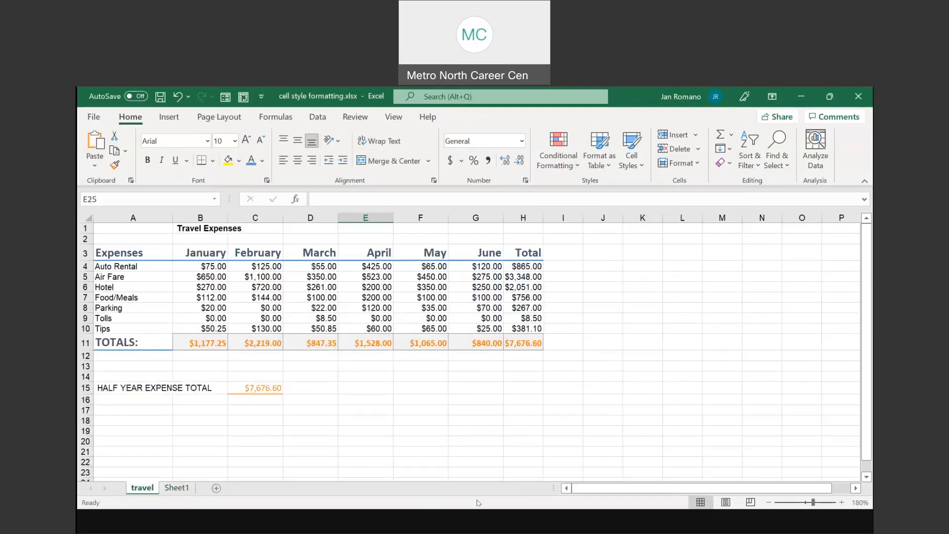
left_click(492, 522)
left_click(548, 330)
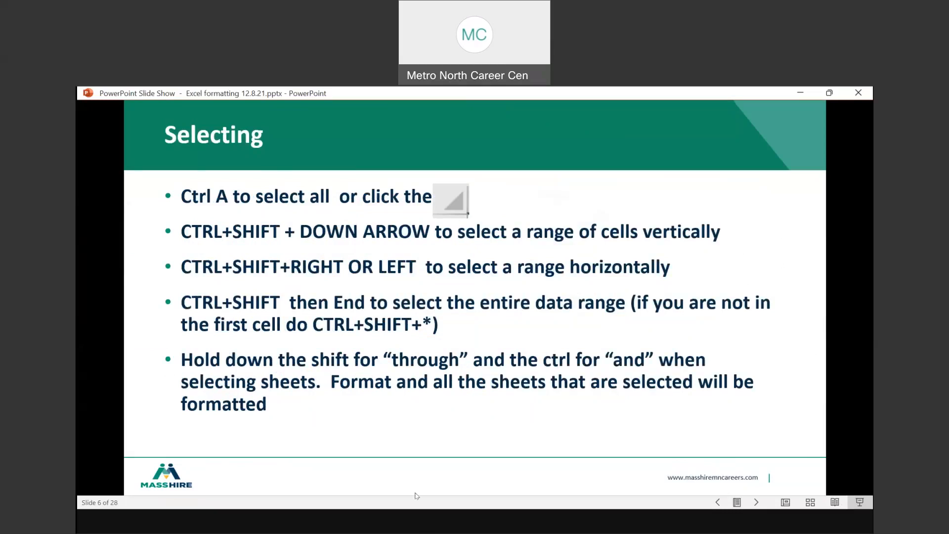
Return to the travel sheet in Excel, select the entire sheet, and reduce the selection to the Expenses heading in A3.
left_click(389, 490)
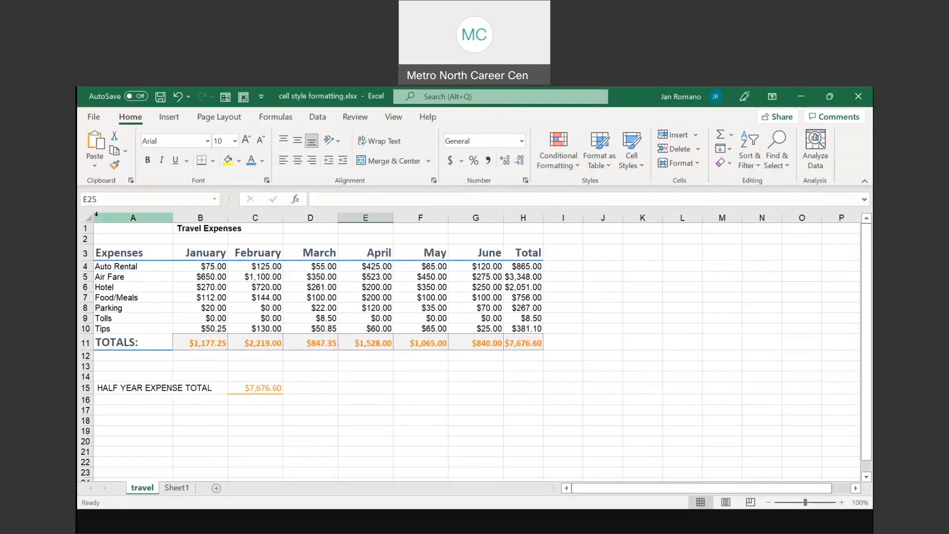
key("ctrl")
key("ctrl")
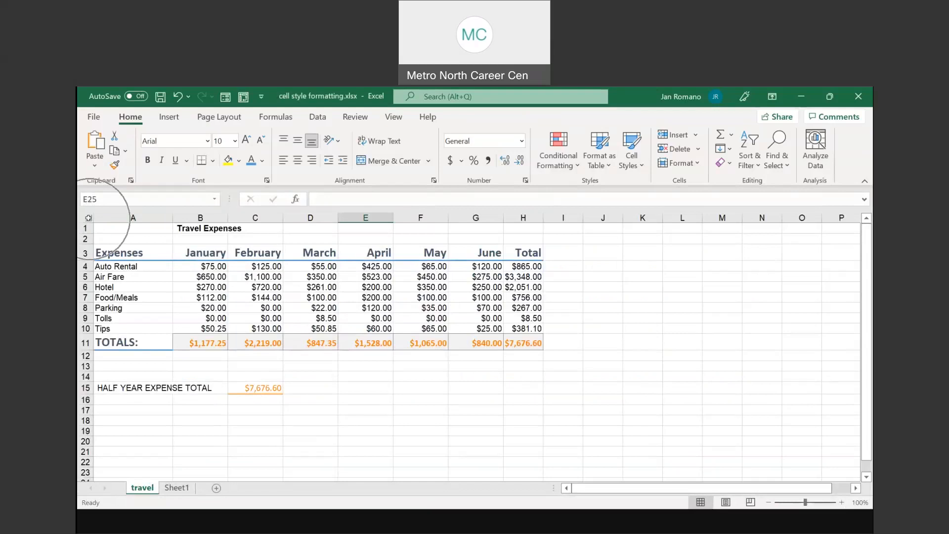
left_click(88, 218)
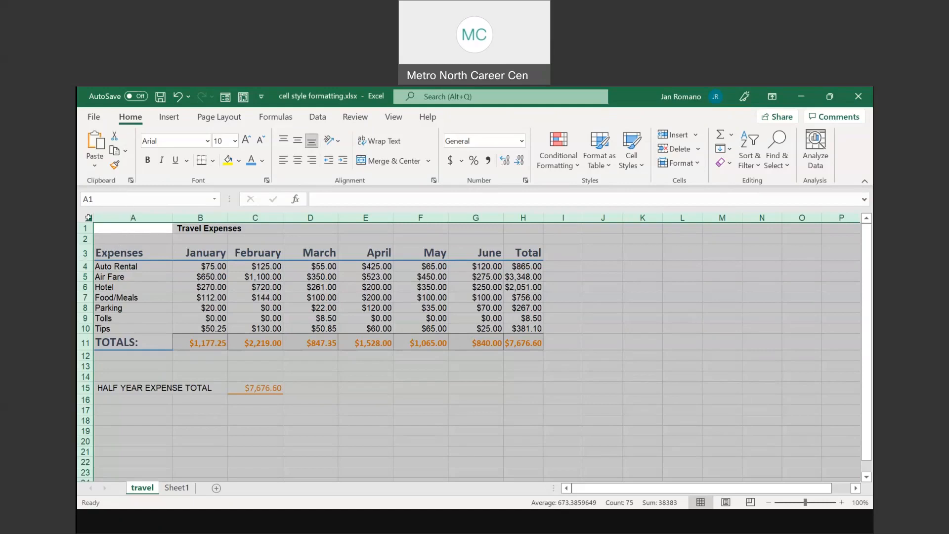
left_click(316, 342)
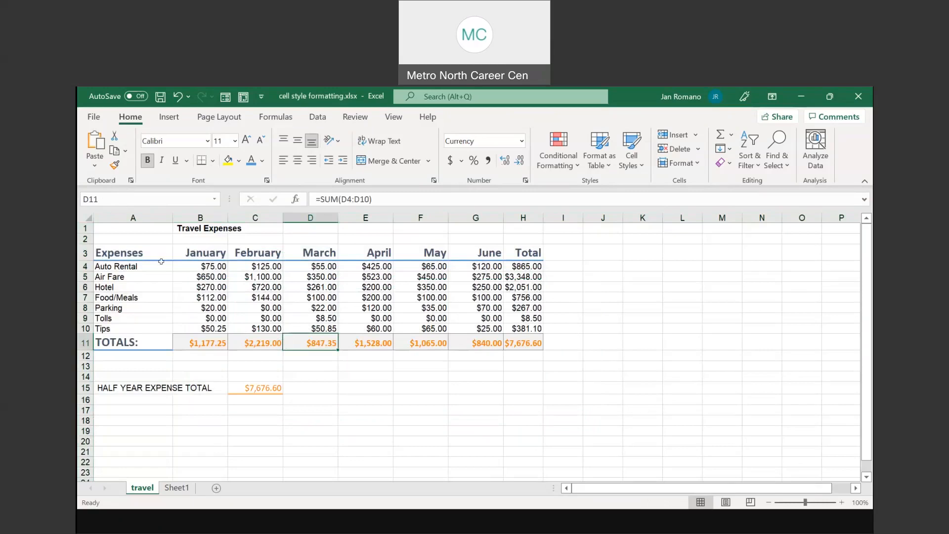
left_click(118, 253)
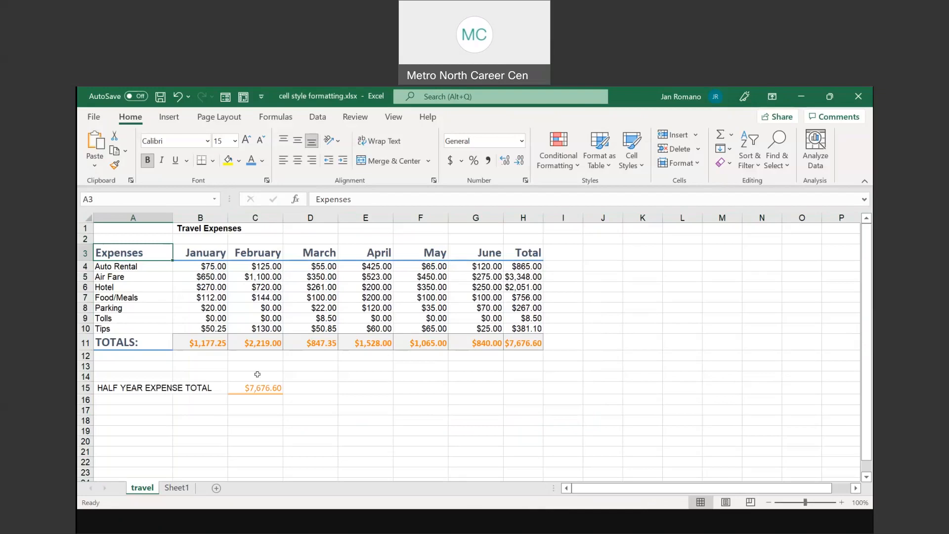
Consult the Selecting slide in PowerPoint and, back in Excel, italicise the expense labels in A3:A11 of the travel sheet.
left_click(492, 524)
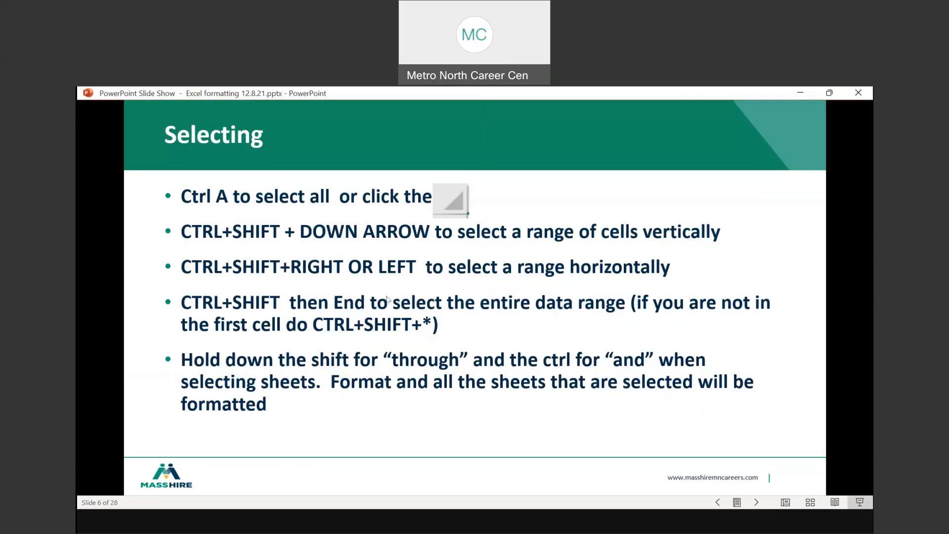
left_click(361, 521)
left_click(368, 486)
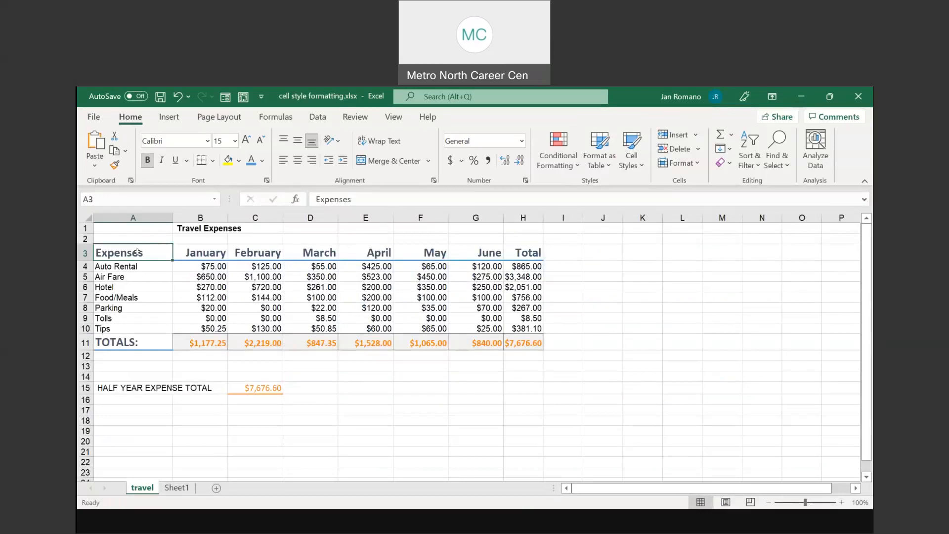
key("ctrl+shift+Down")
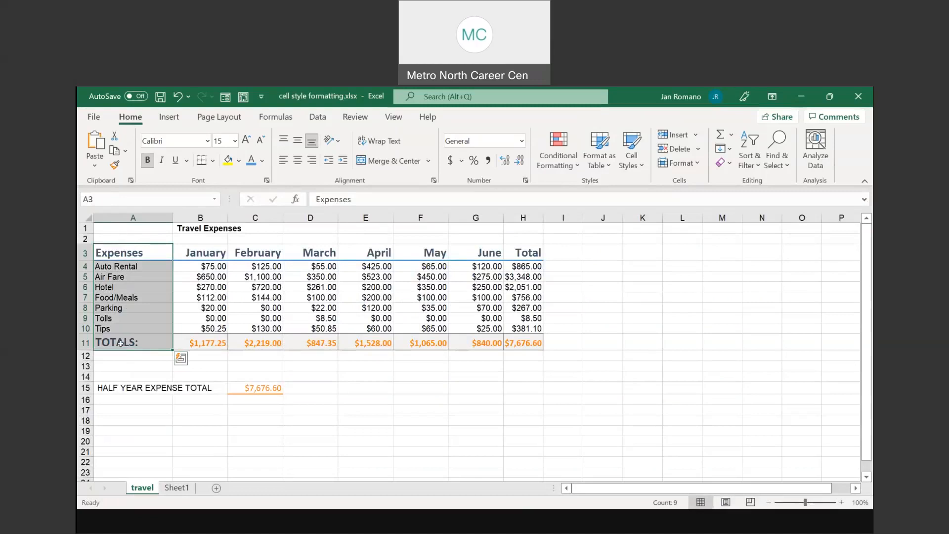
left_click(162, 160)
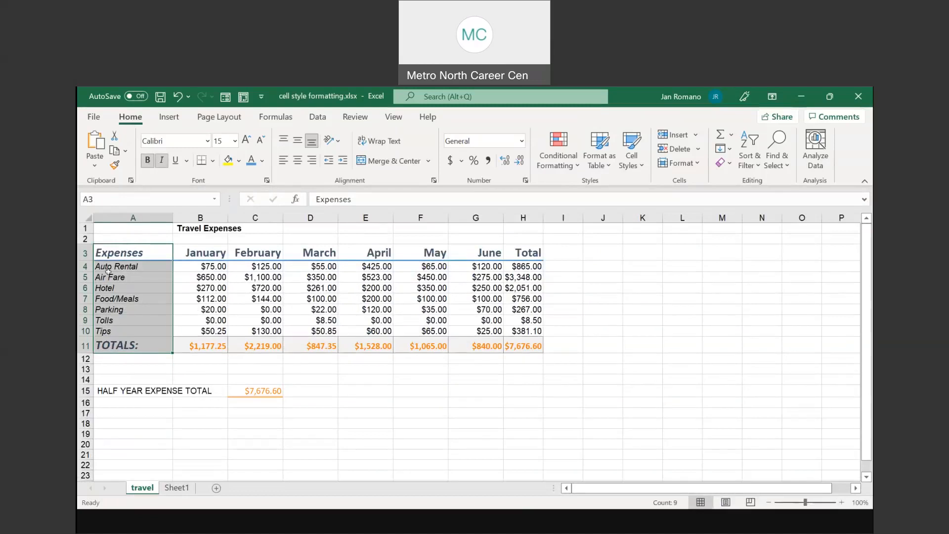
Select the header row A3:H3, and from A3 extend a selection to the end of the used range before deselecting.
left_click(119, 252)
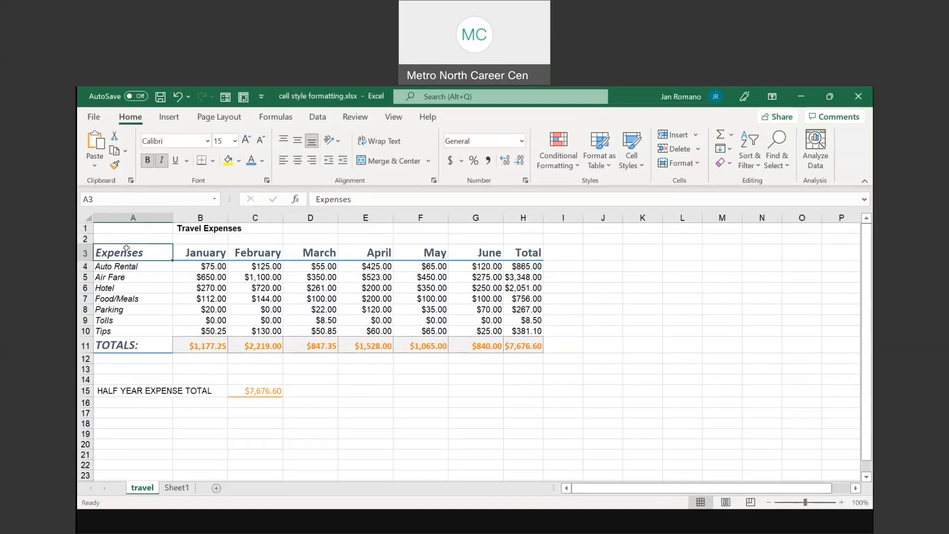
key("ctrl+shift+Right")
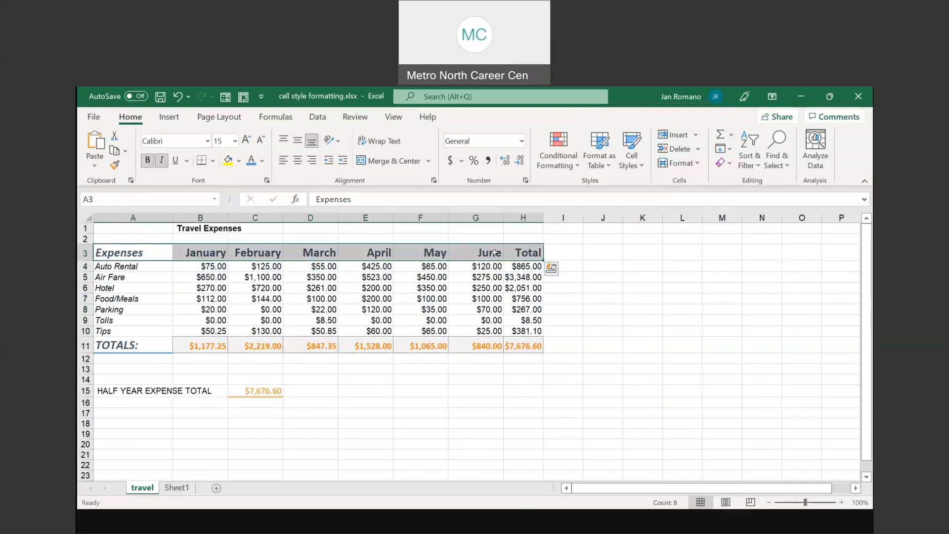
left_click(130, 251)
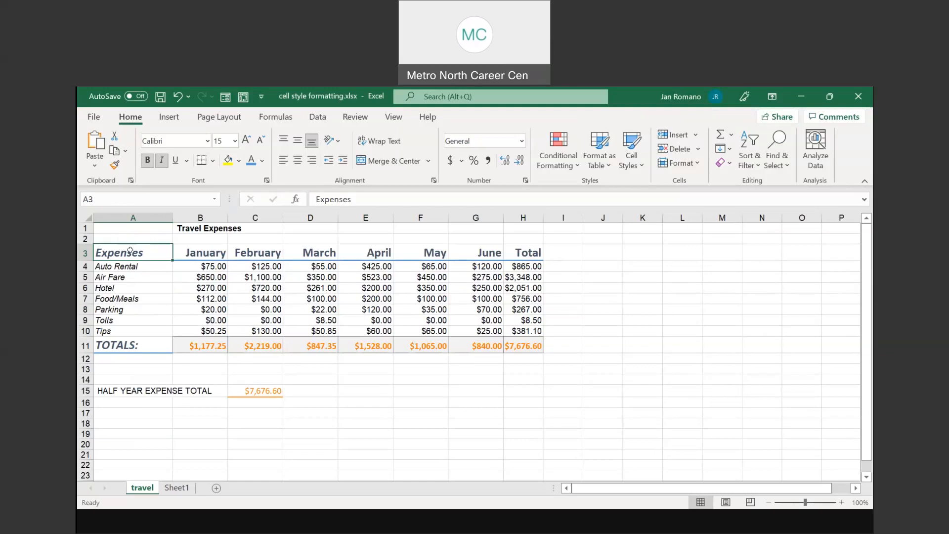
key("ctrl+shift+End")
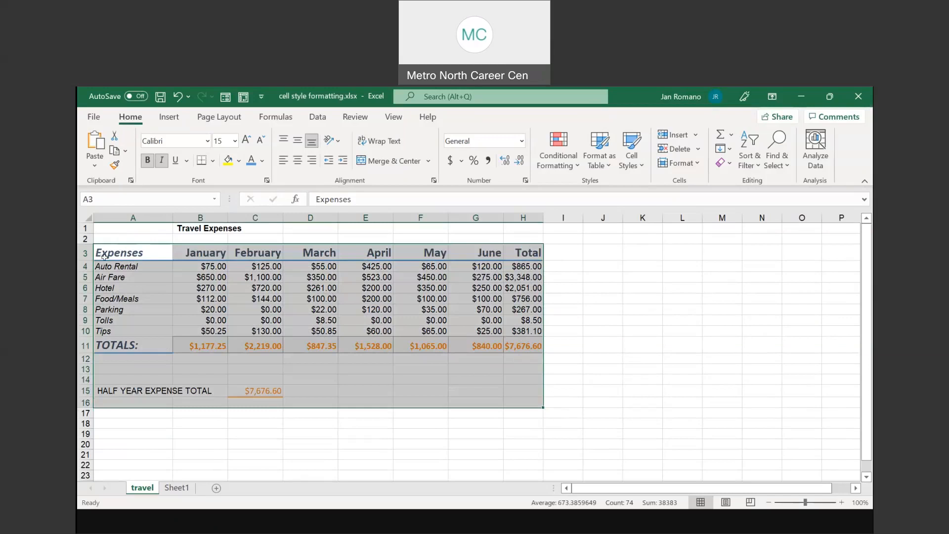
left_click(477, 290)
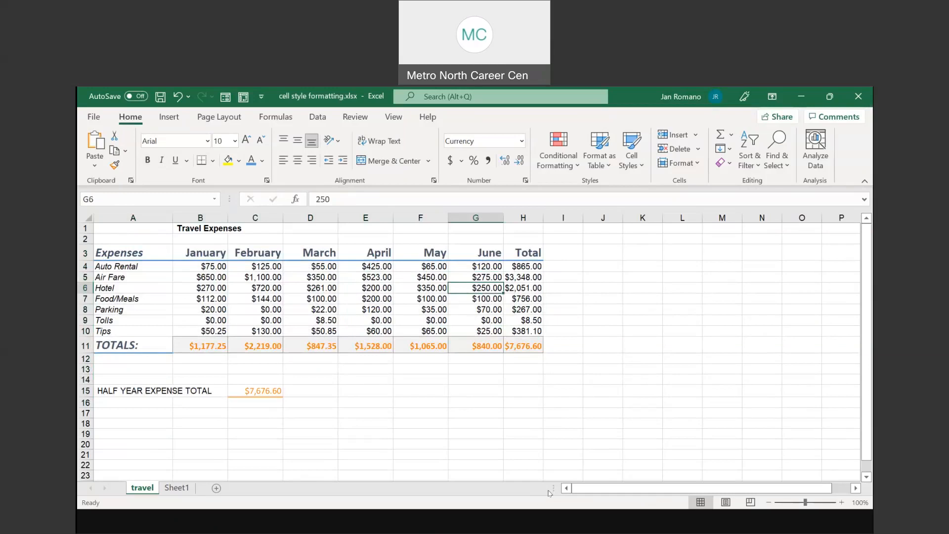
Switch to the formatting worksheet database workbook and create a new blank workbook from there.
left_click(527, 470)
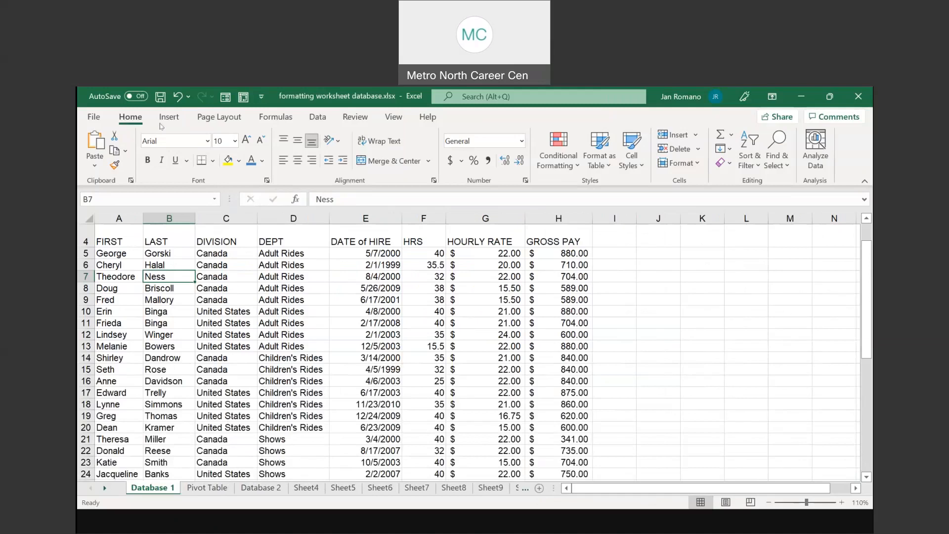
left_click(94, 117)
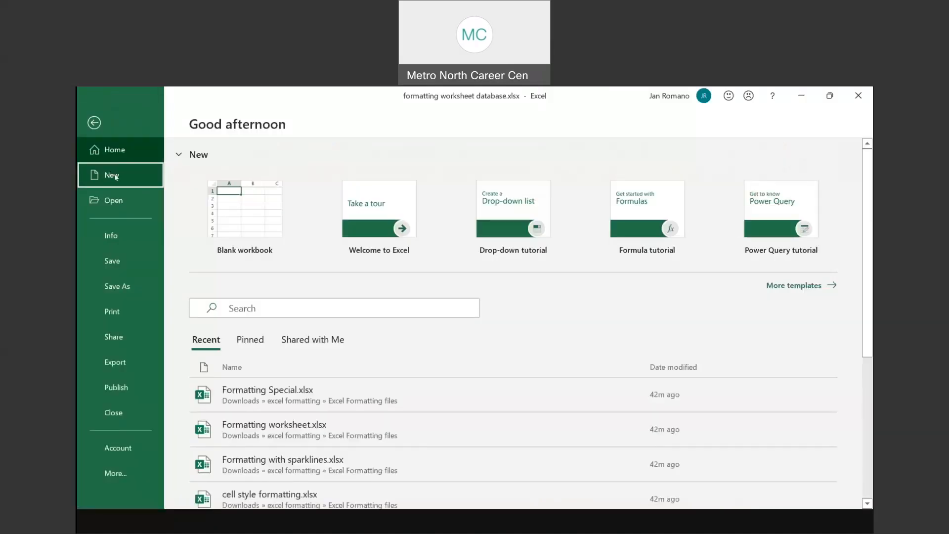
left_click(127, 174)
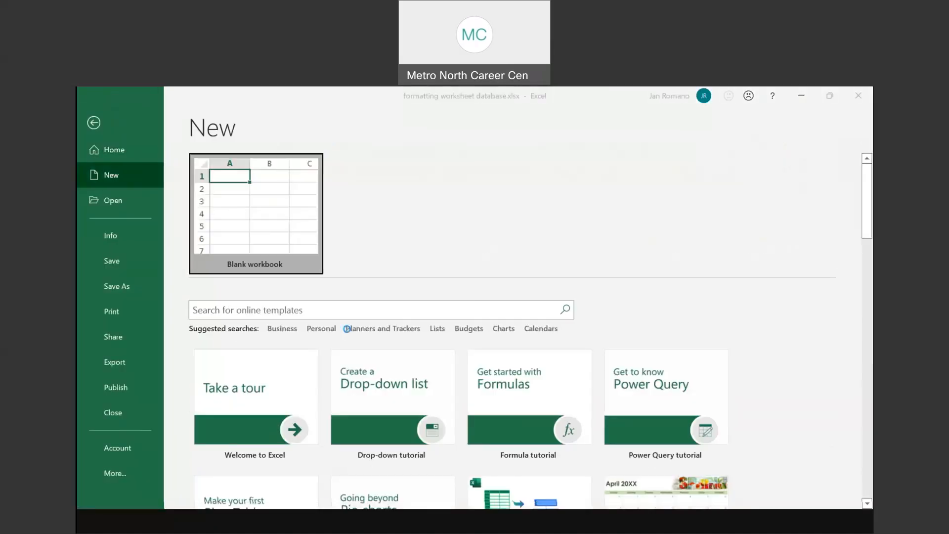
left_click(255, 213)
Add three worksheets to the new workbook and group Sheet1 through Sheet4.
left_click(221, 489)
left_click(221, 488)
left_click(258, 489)
left_click(143, 489)
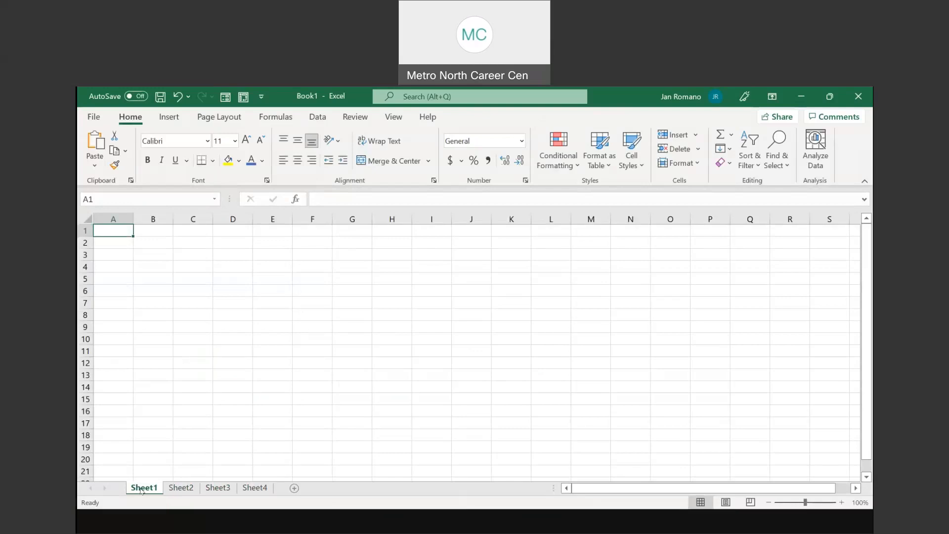
left_click(267, 489, "shift")
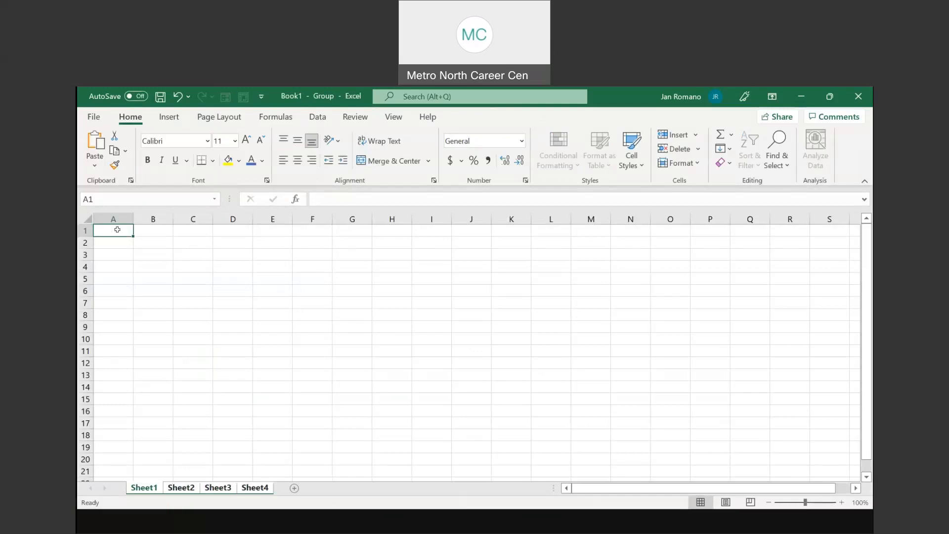
Fill cells A1:E1 with yellow and cells A4:A17 with green across the grouped sheets.
left_click_drag(112, 230, 283, 231)
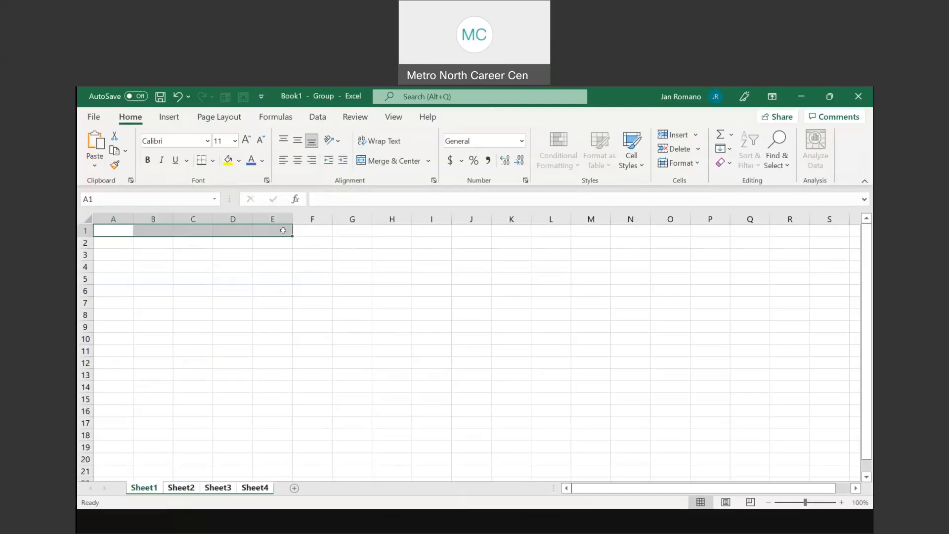
left_click(228, 159)
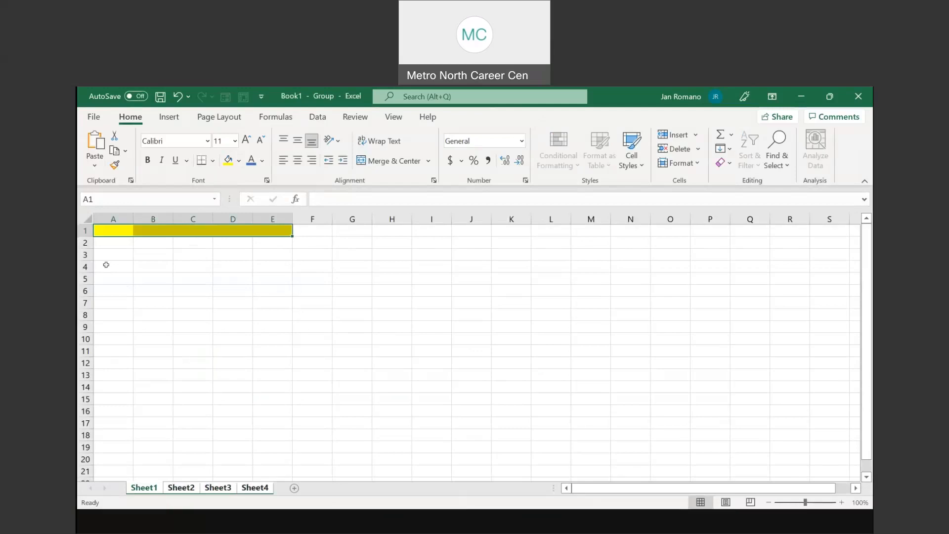
left_click_drag(105, 265, 106, 424)
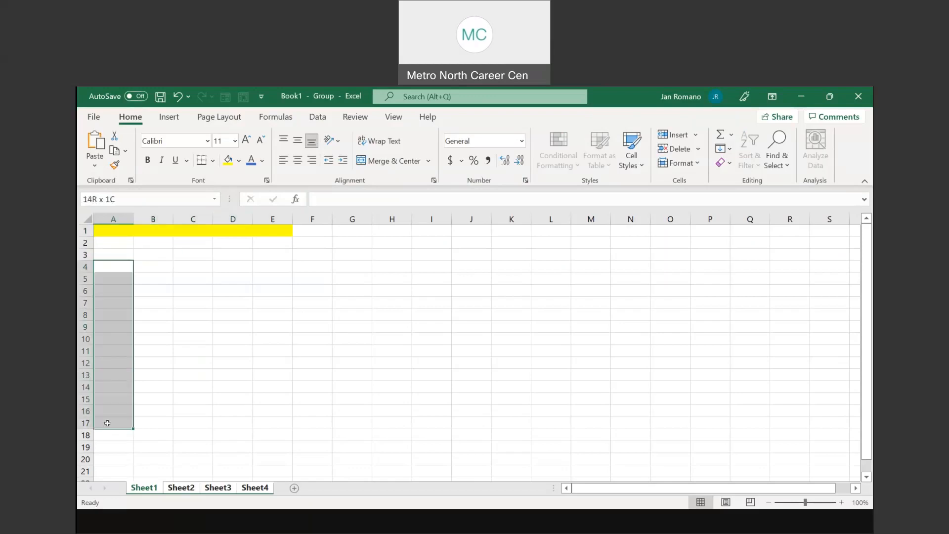
left_click(239, 160)
left_click(324, 192)
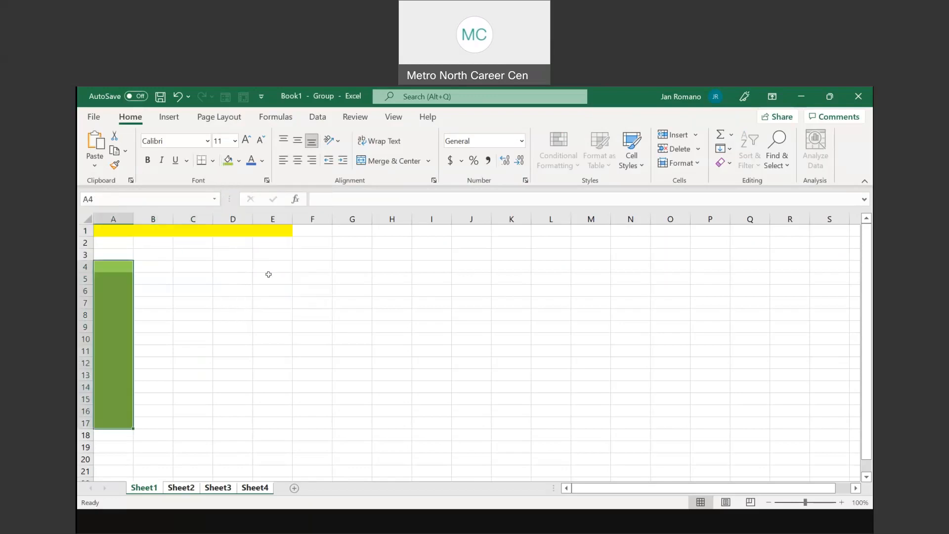
Apply the Accounting number format to cells E4:E17 on the grouped sheets.
left_click_drag(266, 266, 276, 417)
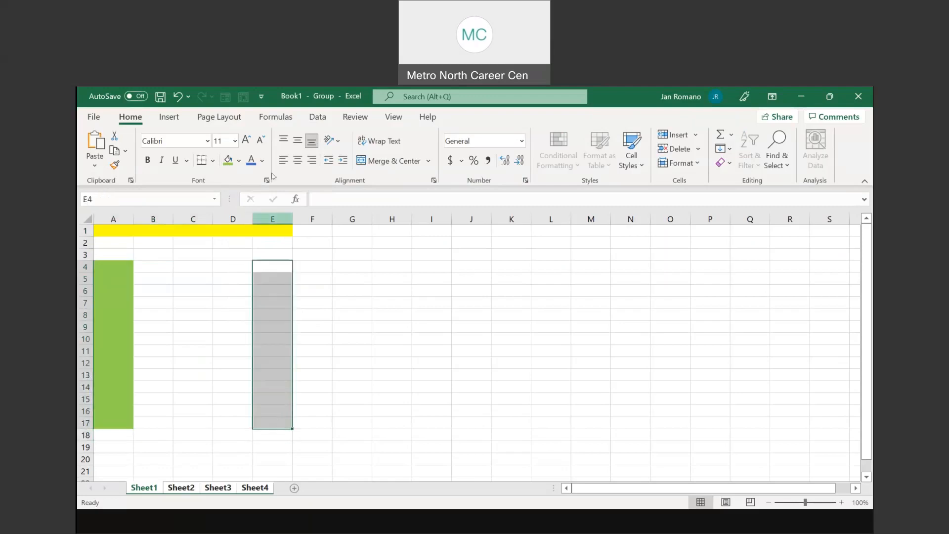
left_click(450, 161)
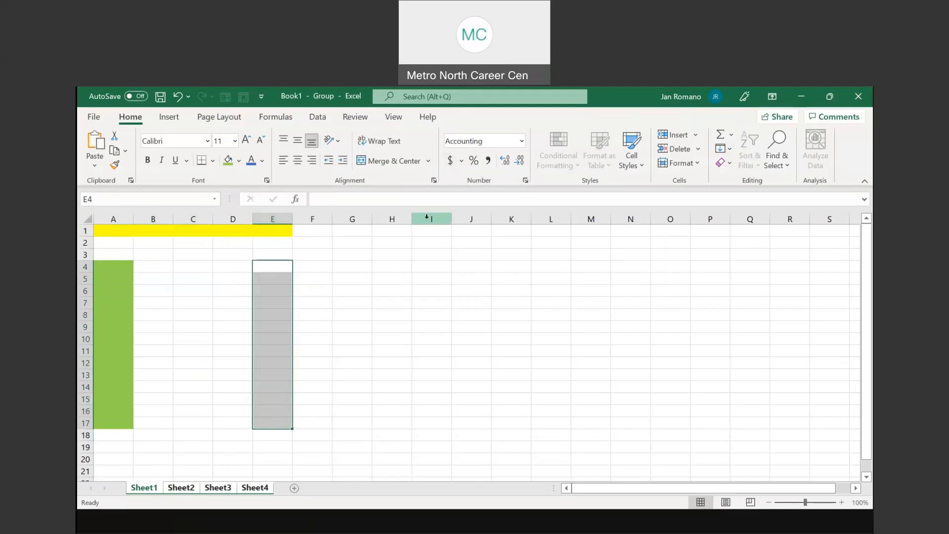
Enter 12, 36 and 63 in cells E4 to E6 across the grouped sheets.
left_click(272, 264)
type("12")
key("Return")
type("36")
key("Return")
type("63")
key("Return")
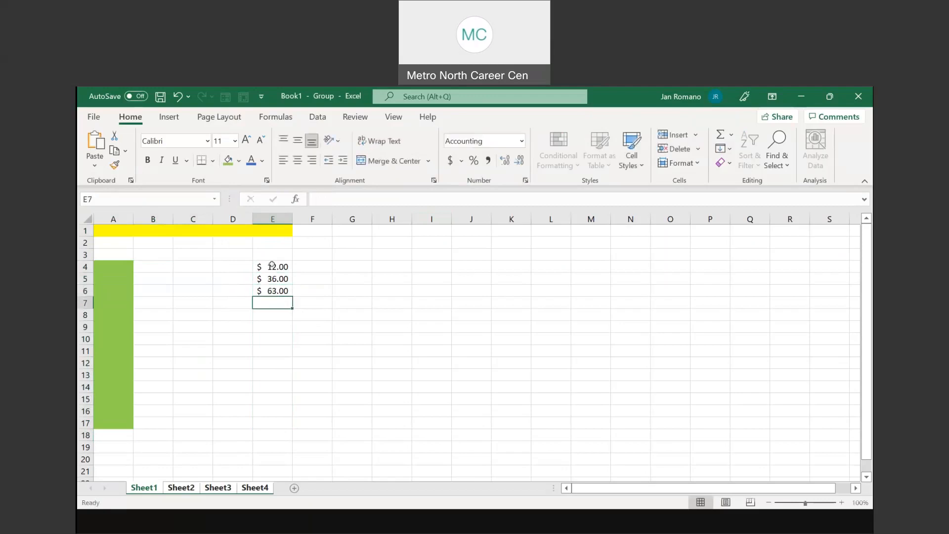
Check the fills and entered amounts on Sheet2, Sheet3 and Sheet4.
left_click(181, 488)
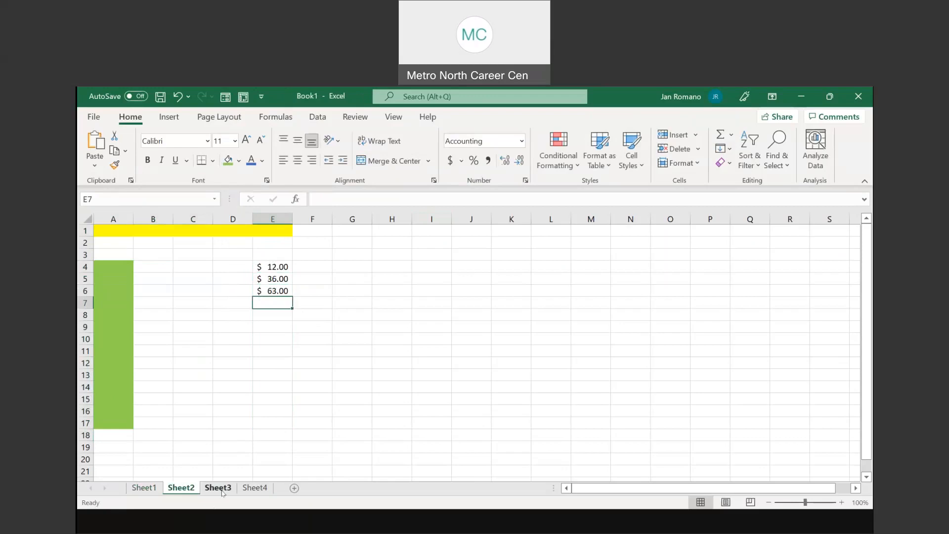
left_click(220, 488)
left_click(259, 490)
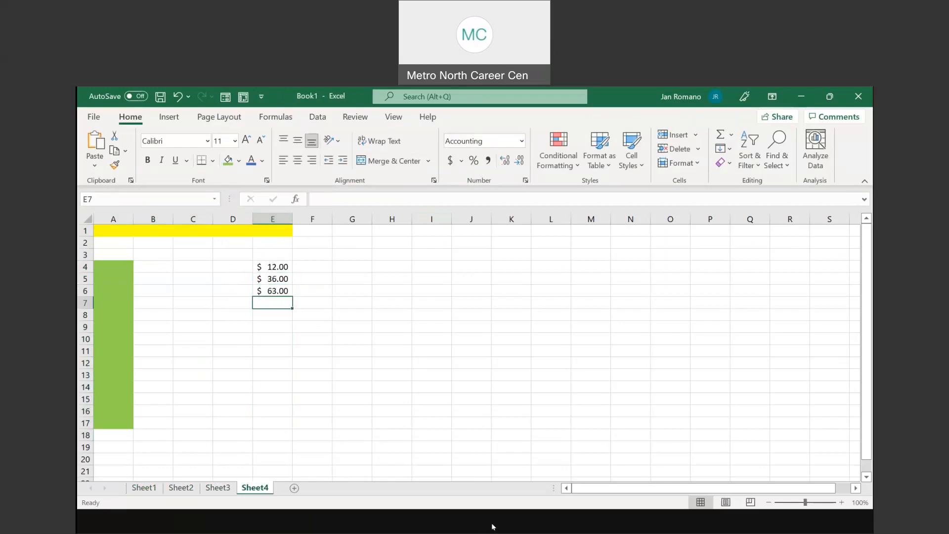
Review the Selecting slide in the PowerPoint slide show and return to the formatting worksheet database workbook in Excel.
left_click(493, 478)
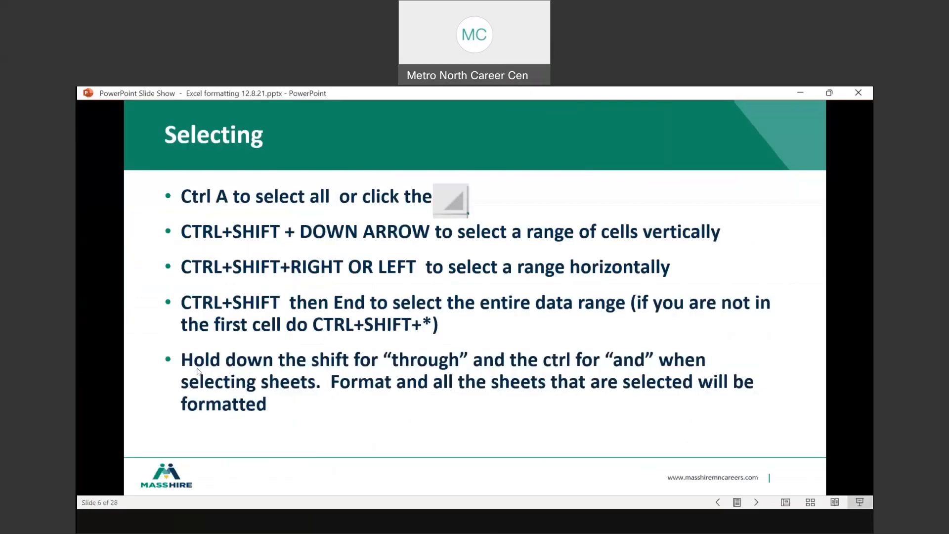
key("ctrl")
key("ctrl")
key("ctrl")
left_click(458, 461)
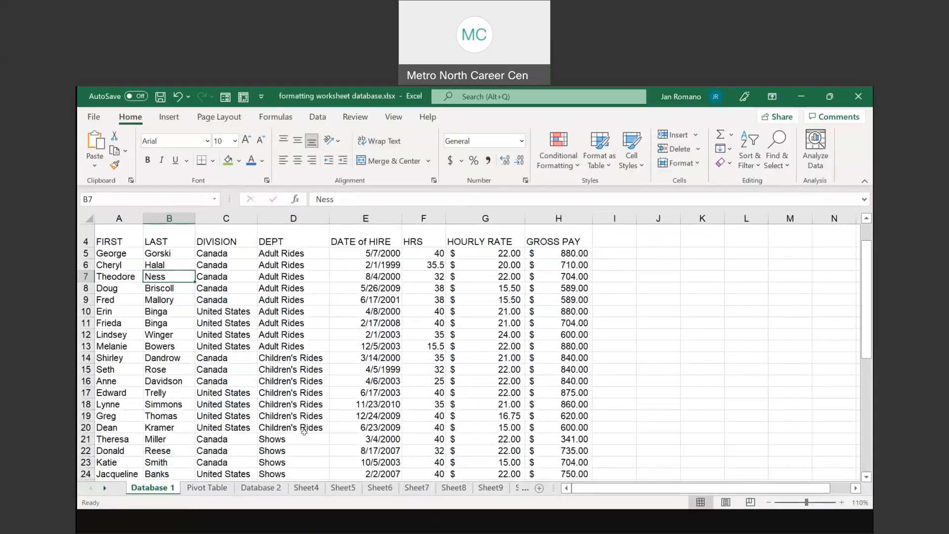
Look through the Database 1, Pivot Table, Database 2 and Sheet4 worksheets.
scroll(305, 432, "up", 1)
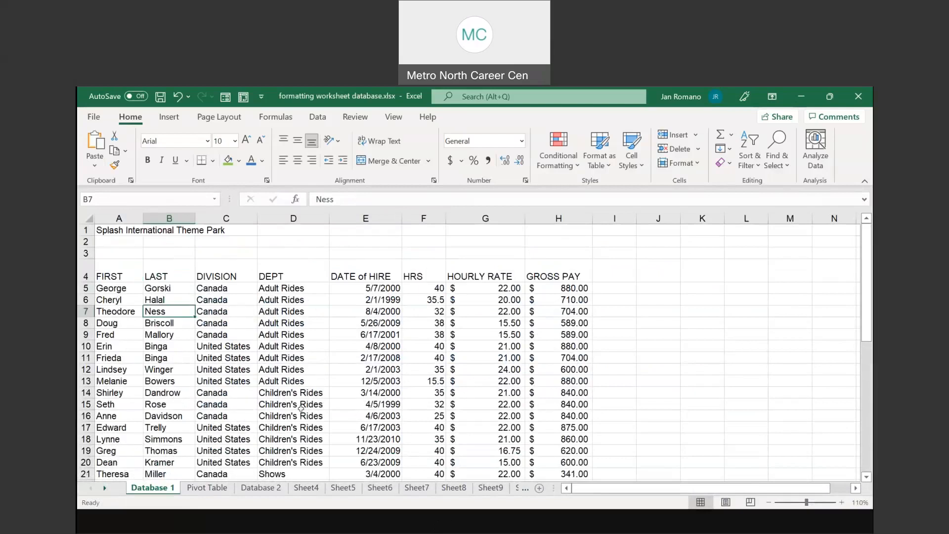
left_click(107, 231)
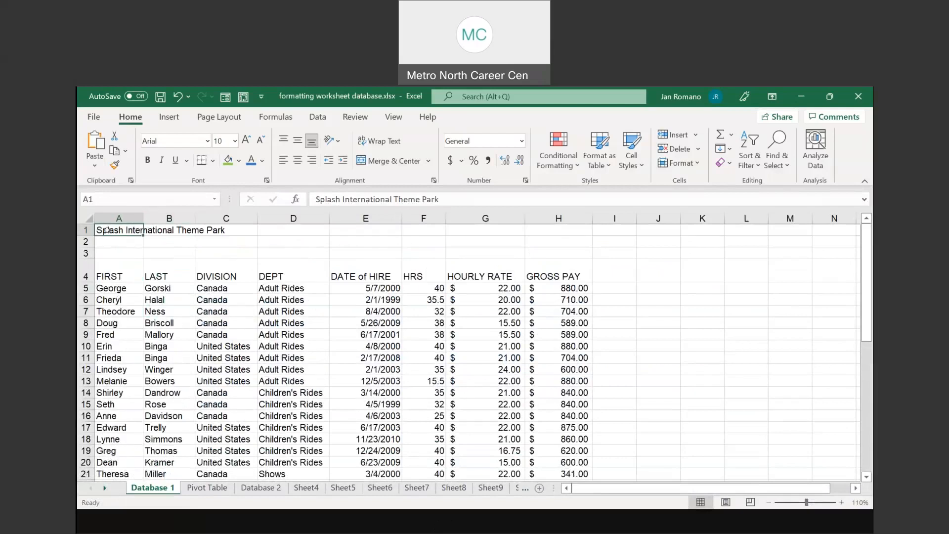
key("ctrl")
key("ctrl")
left_click(213, 490)
left_click(260, 489)
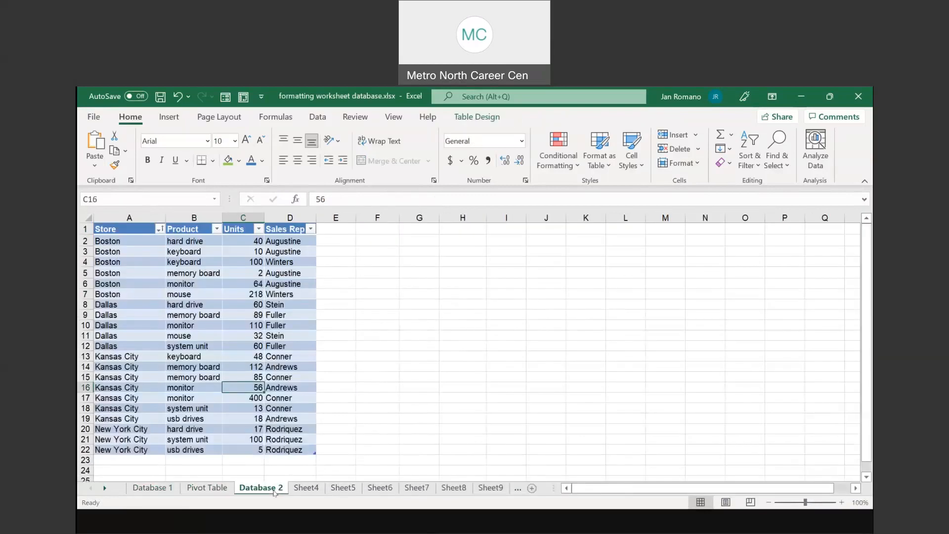
left_click(306, 490)
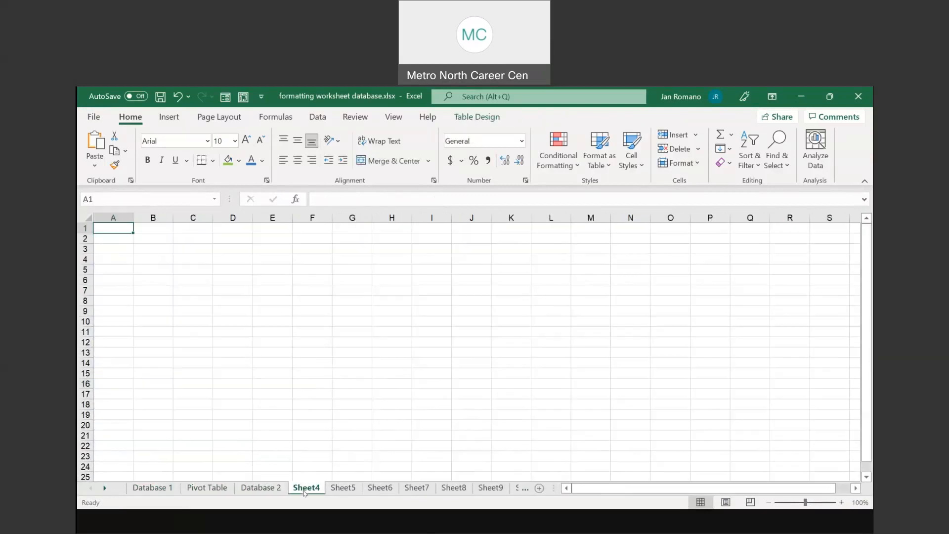
Group the sheets Database 1 through Database 2 and fill cells A1:D1 with yellow.
left_click(149, 488)
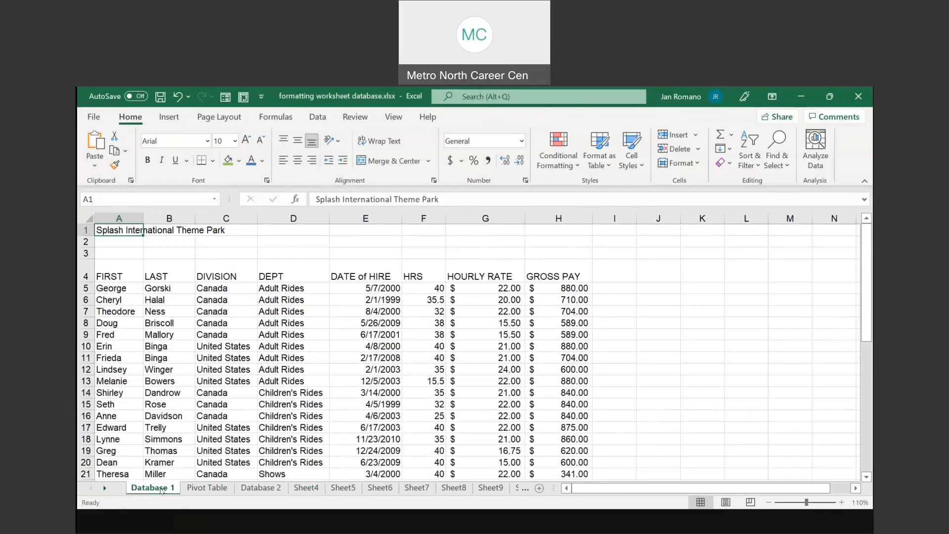
left_click(285, 489, "shift")
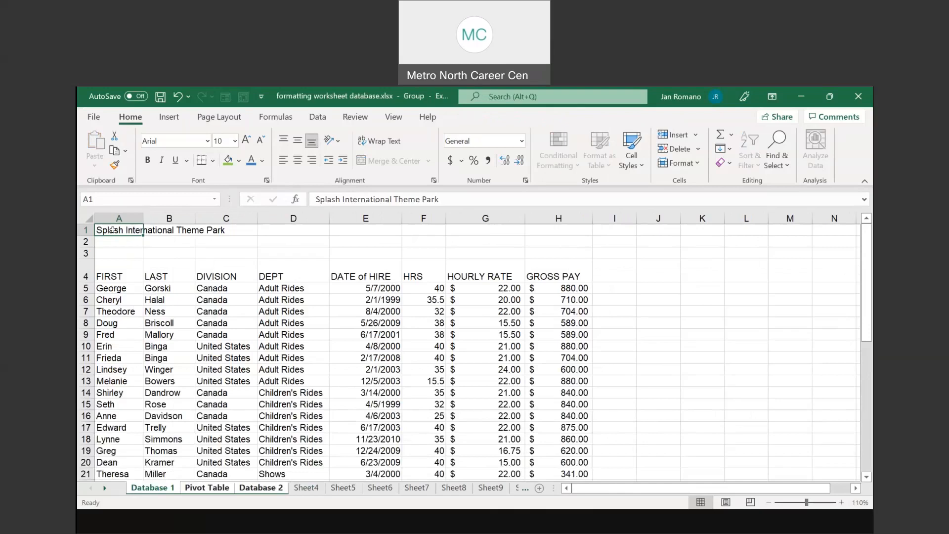
left_click_drag(114, 230, 268, 229)
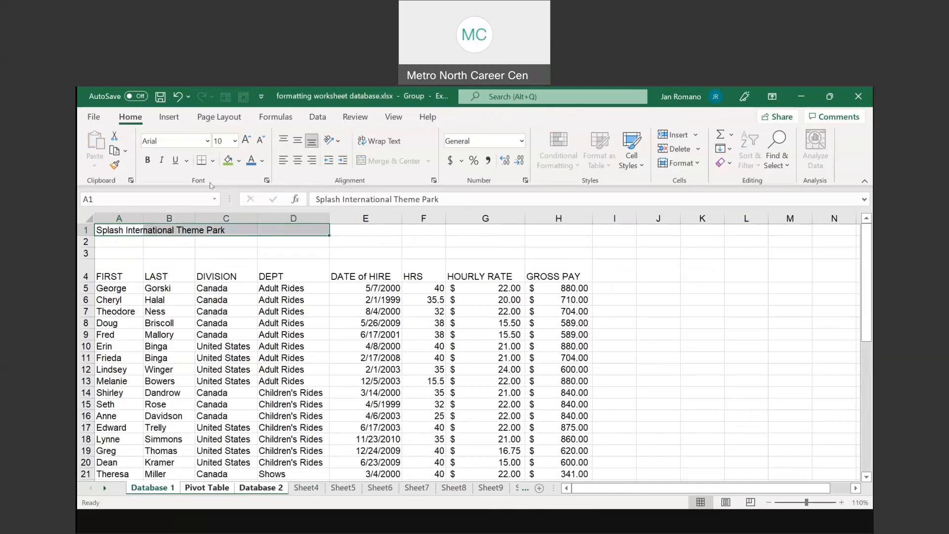
left_click(239, 161)
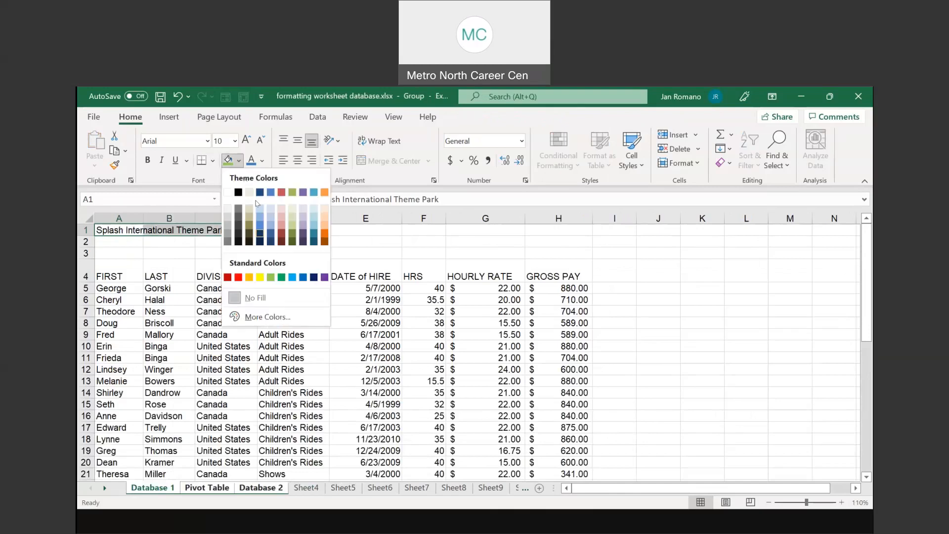
left_click(259, 277)
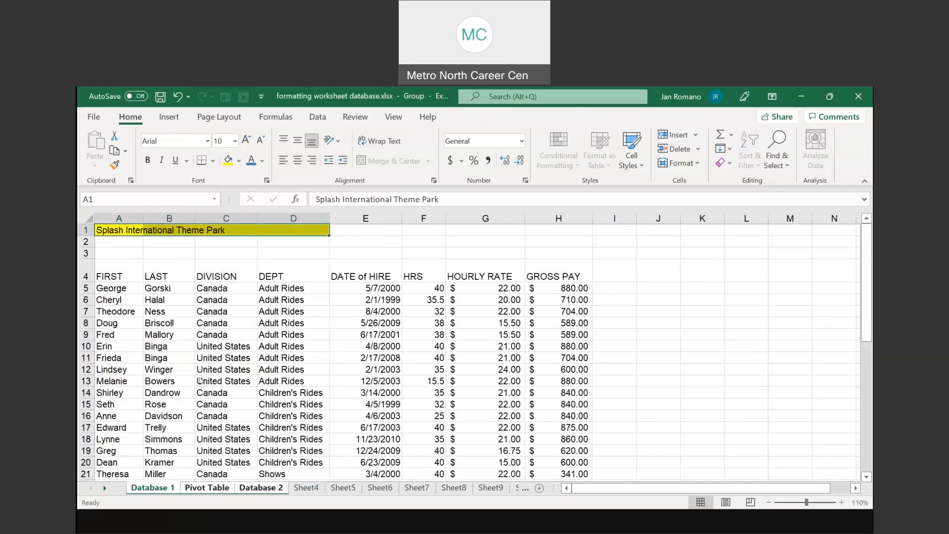
Check the first-row fill on each grouped sheet and switch back to the PowerPoint slide show.
left_click(203, 488)
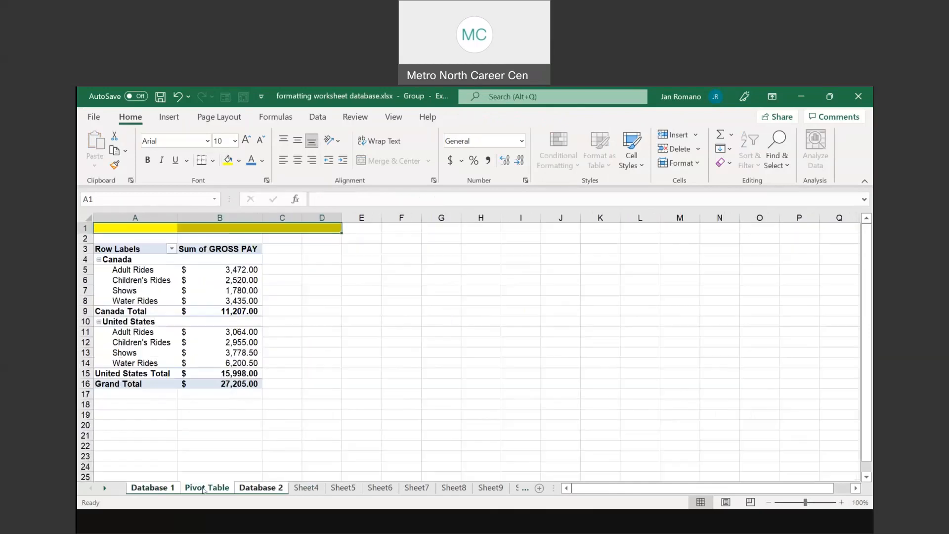
left_click(255, 488)
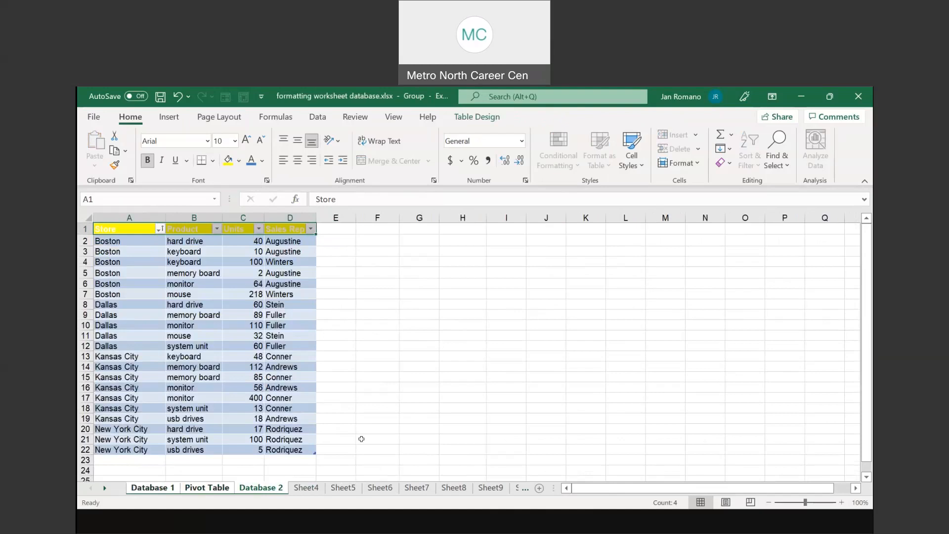
left_click(153, 488)
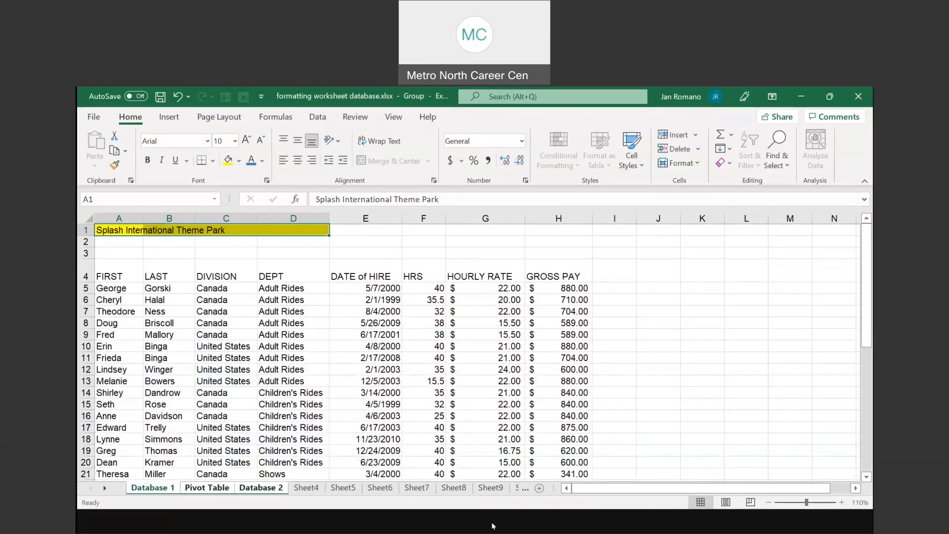
left_click(493, 527)
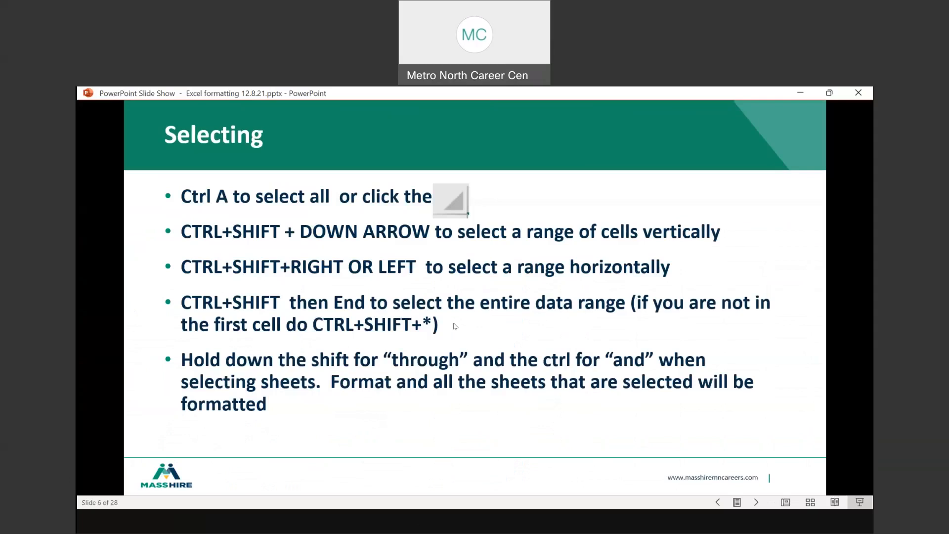
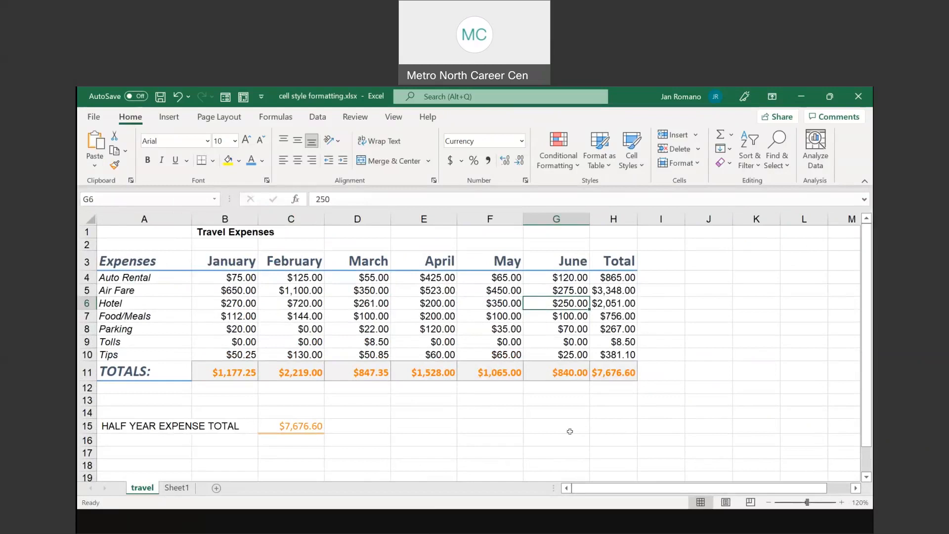
left_click_drag(249, 373, 612, 375)
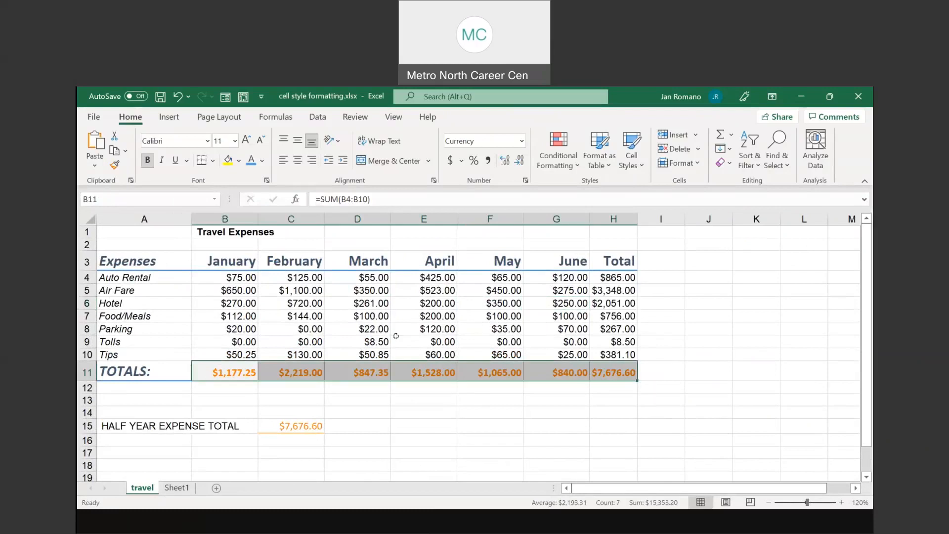
left_click(202, 163)
key("ctrl+q")
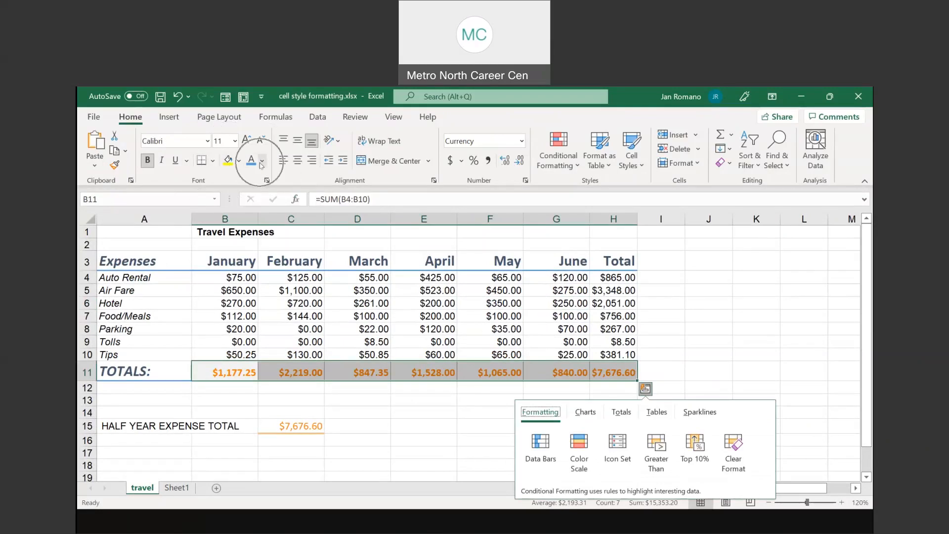
left_click(696, 338)
Apply the Calculation cell style to the totals in cells B11:H11 of the travel sheet.
left_click_drag(224, 374, 613, 373)
left_click(635, 157)
key("ctrl+q")
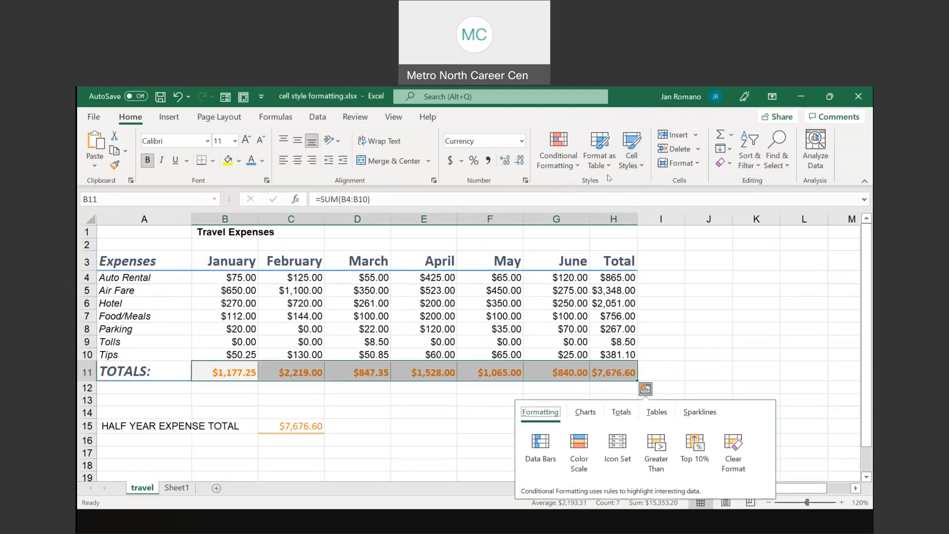
left_click(635, 157)
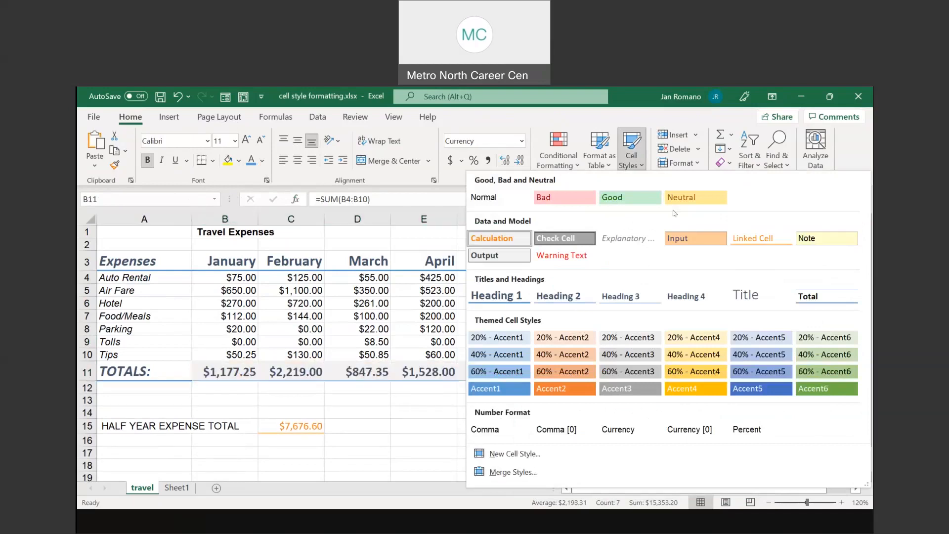
key("ctrl")
key("ctrl")
key("ctrl")
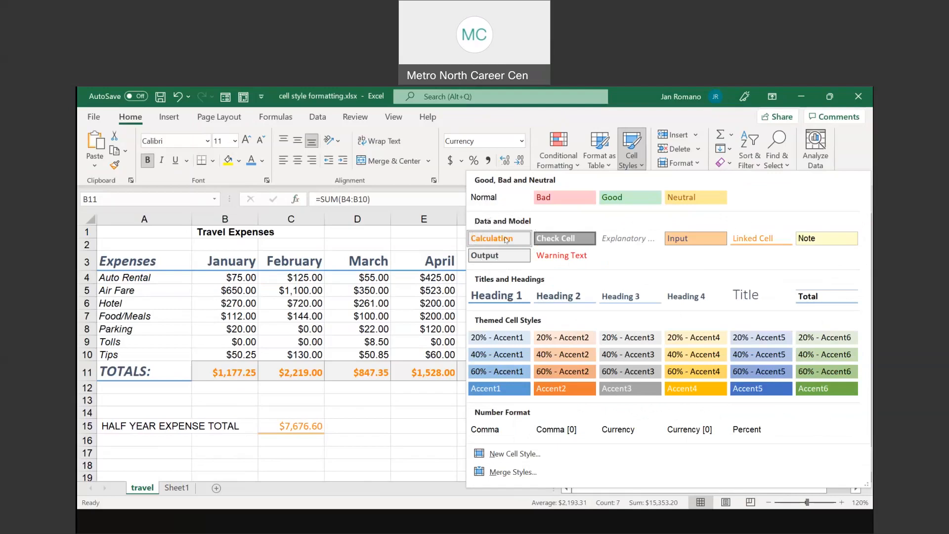
left_click(506, 240)
left_click(453, 423)
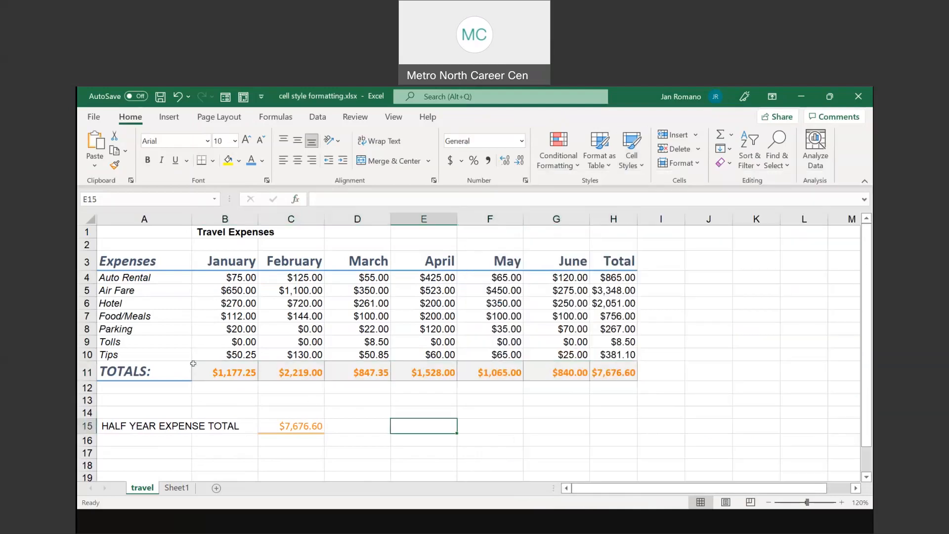
Apply the Linked Cell style to the half year expense total in cell C15.
left_click(218, 369)
key("ctrl")
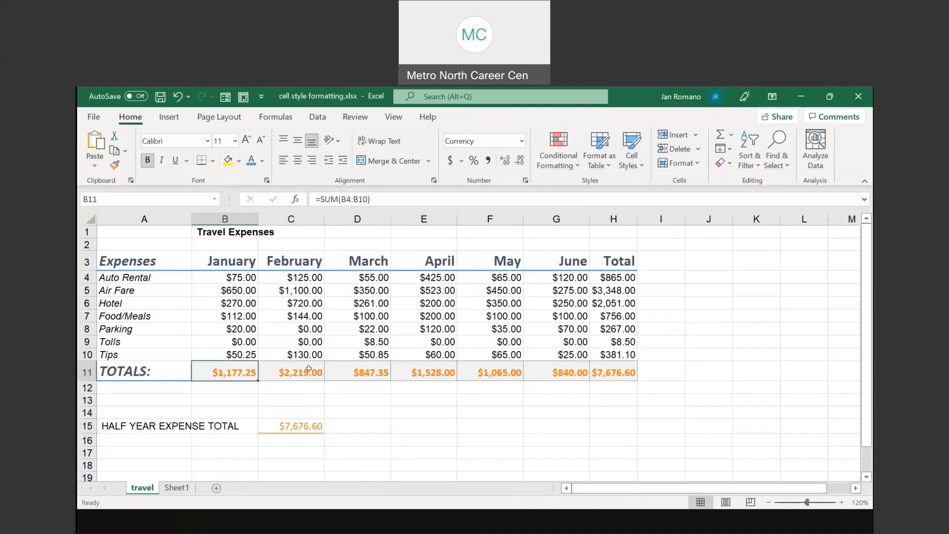
left_click(296, 428)
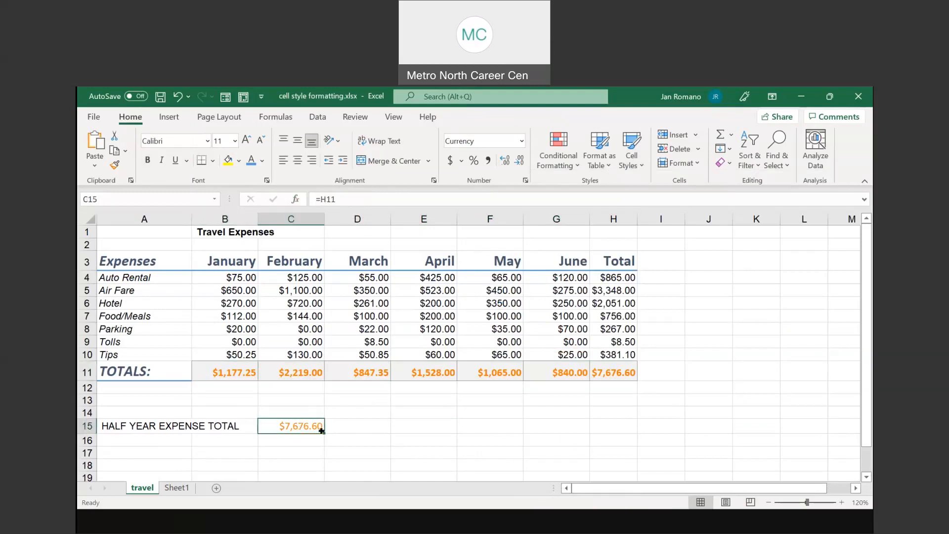
left_click(634, 157)
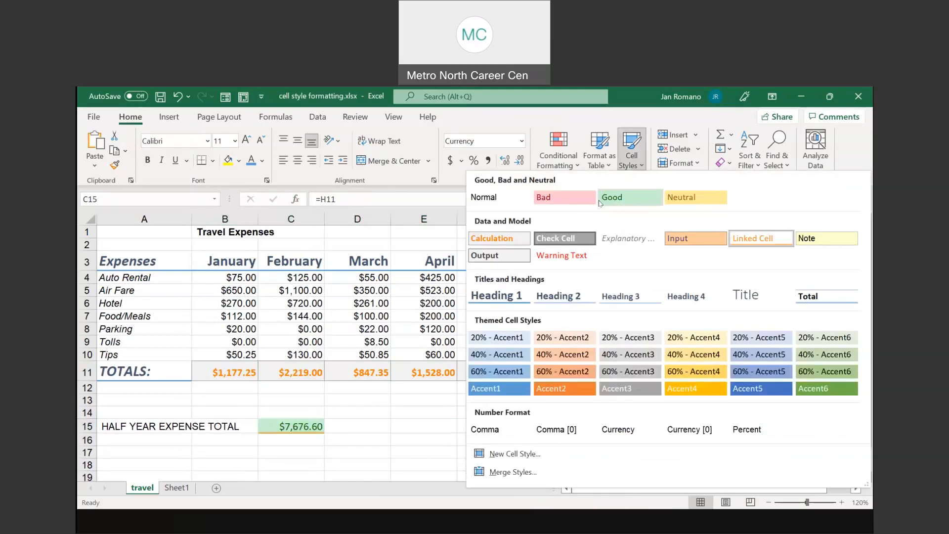
left_click(757, 243)
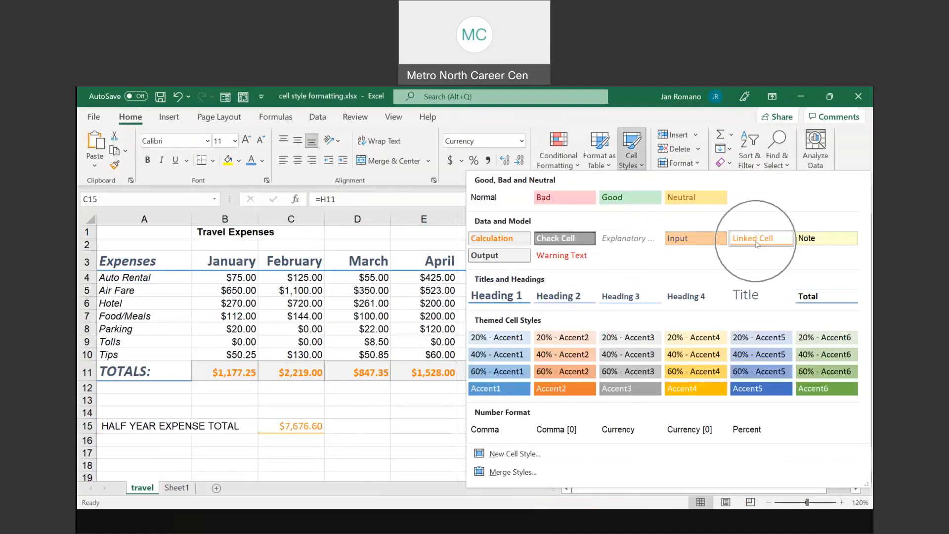
left_click(757, 243)
left_click(756, 244)
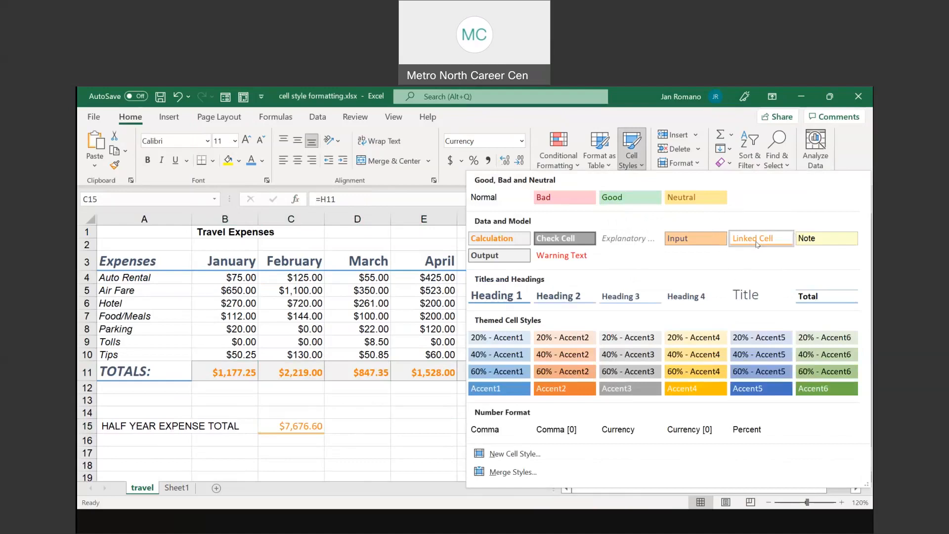
left_click(757, 244)
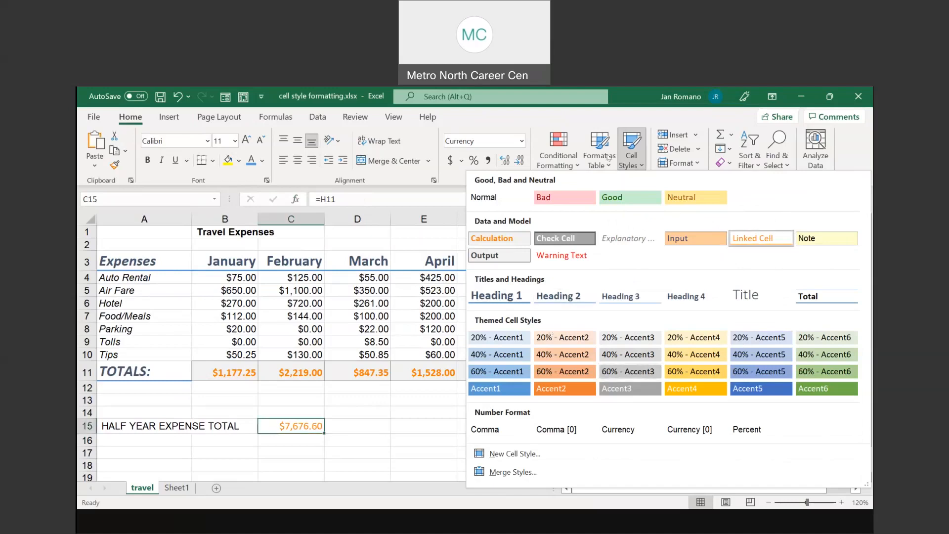
left_click(632, 158)
left_click(358, 424)
left_click(360, 426)
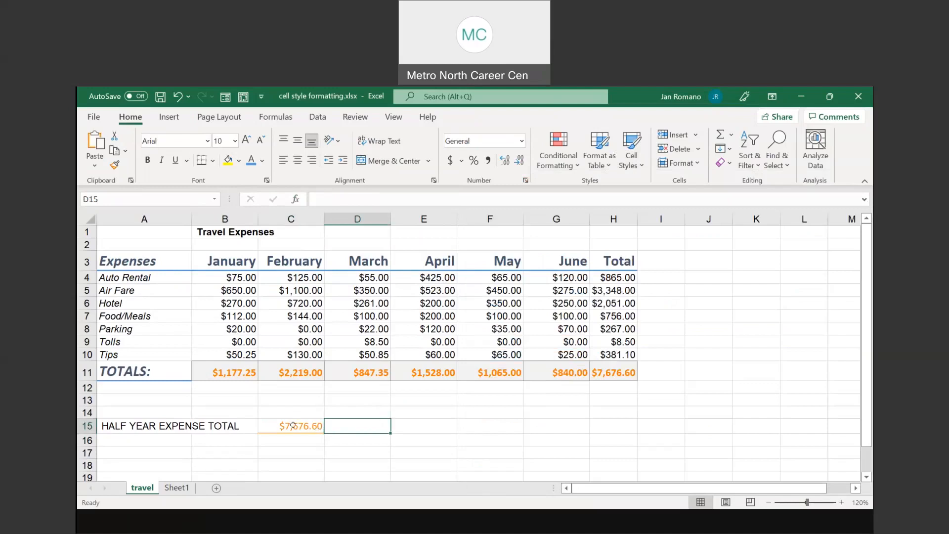
Review the Titles and Headings styles in the cell styles gallery without applying one.
left_click(543, 423)
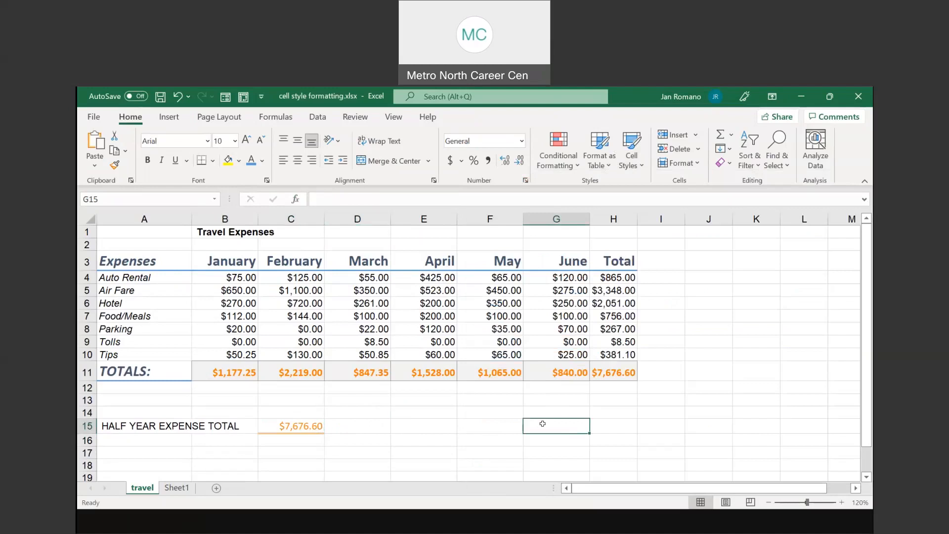
left_click(637, 165)
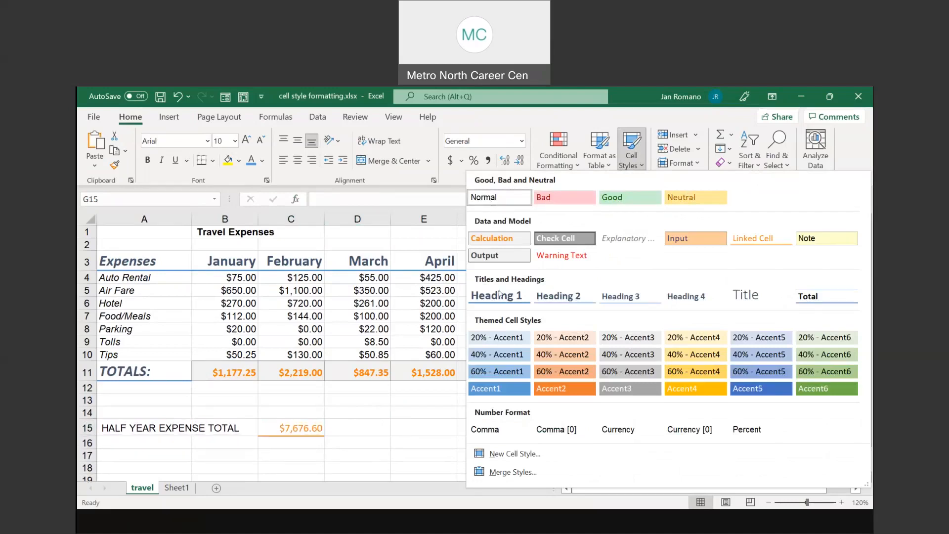
key("Escape")
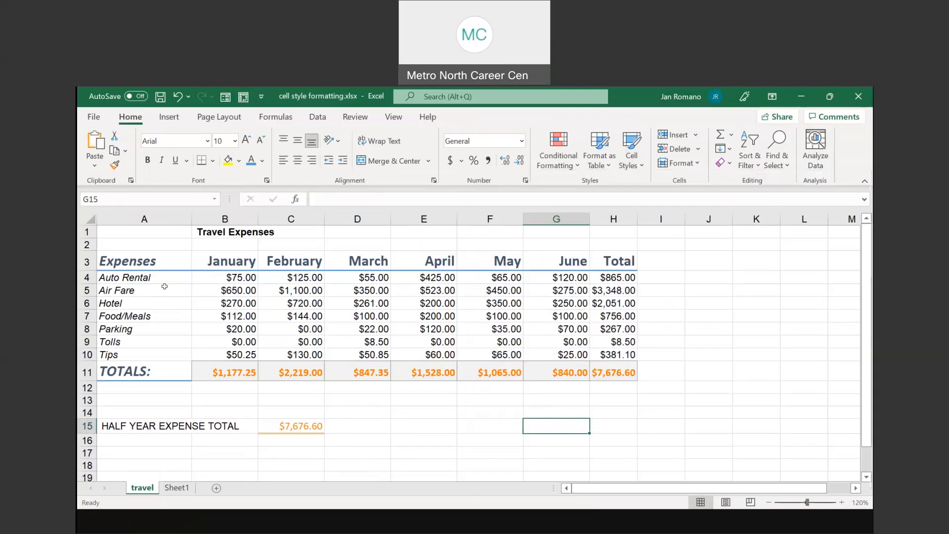
Preview the themed cell styles on the headings in A3:H3 without applying one, and review the styled cells C15 and B11:H11.
left_click_drag(116, 261, 623, 262)
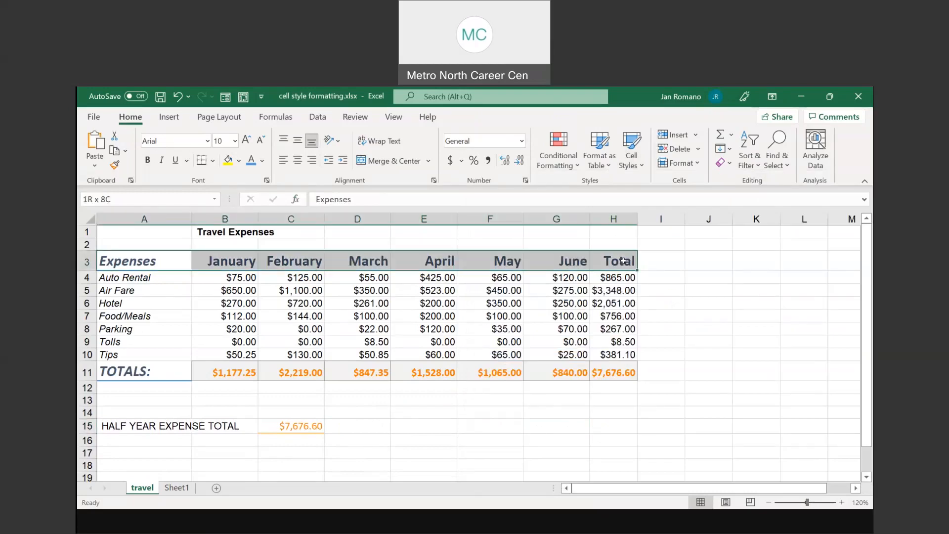
key("ctrl+q")
left_click(632, 159)
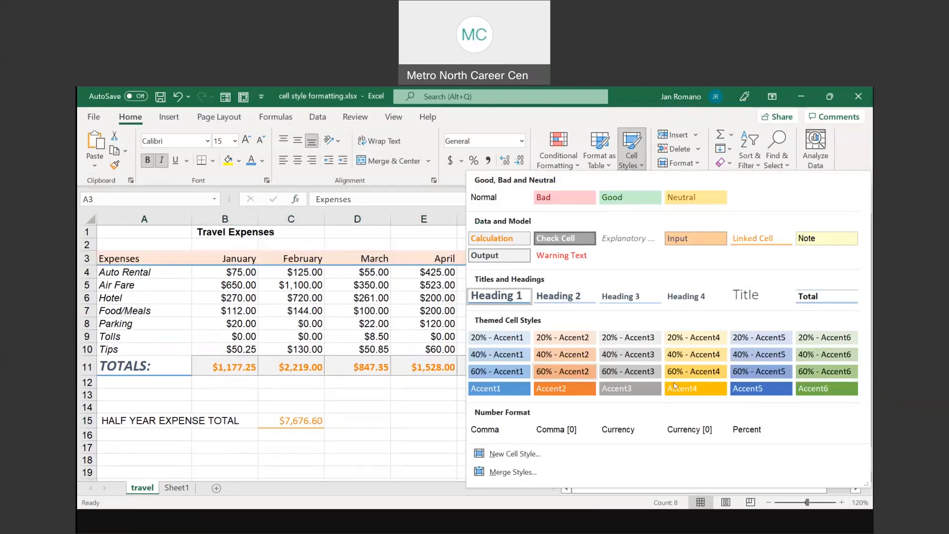
left_click(407, 433)
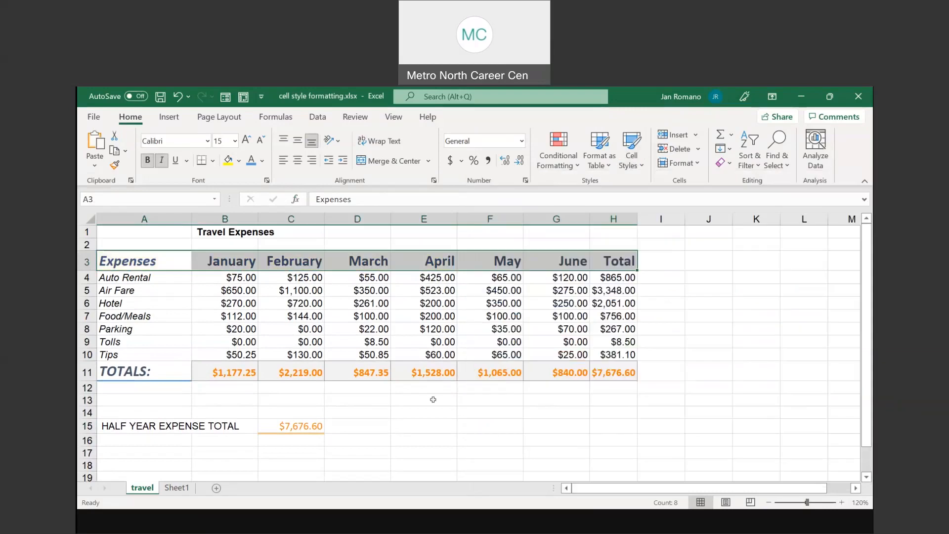
left_click(448, 413)
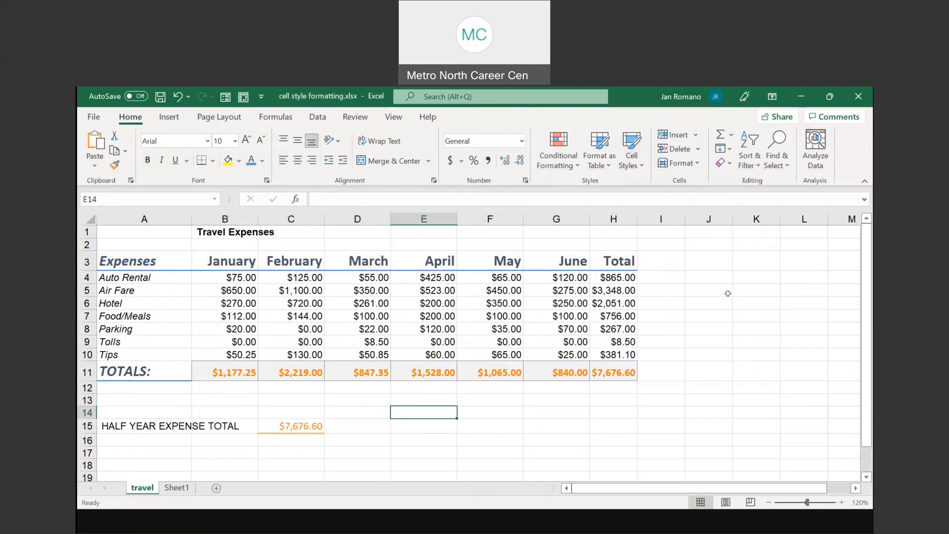
left_click(296, 426)
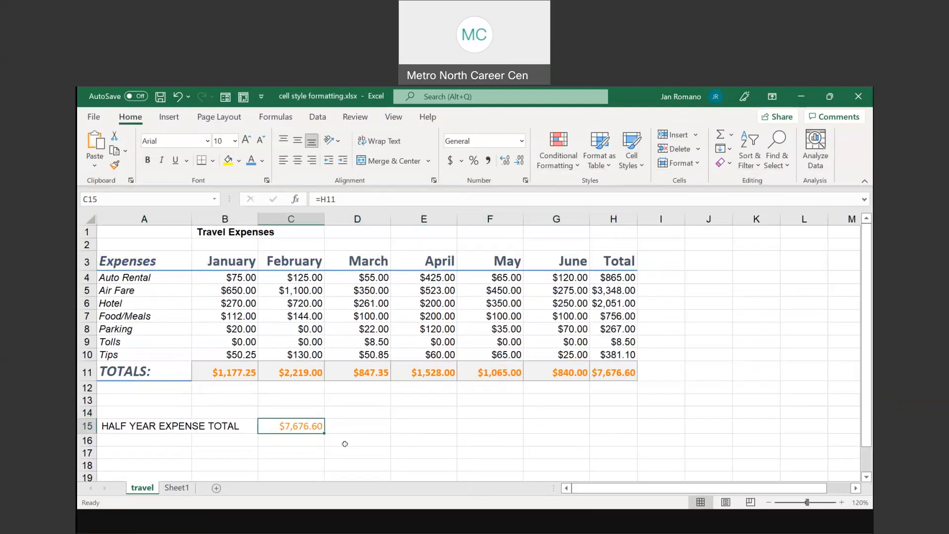
left_click_drag(236, 366, 624, 372)
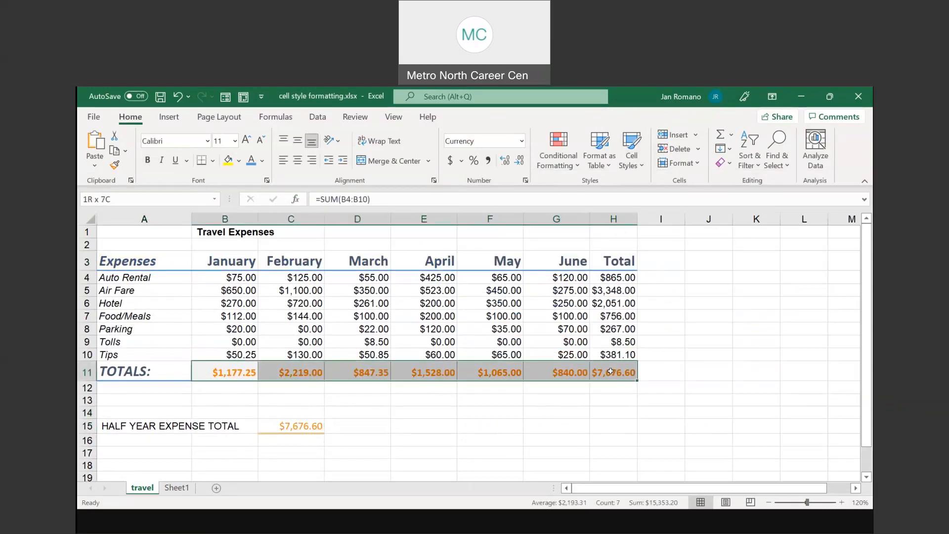
left_click_drag(123, 257, 631, 259)
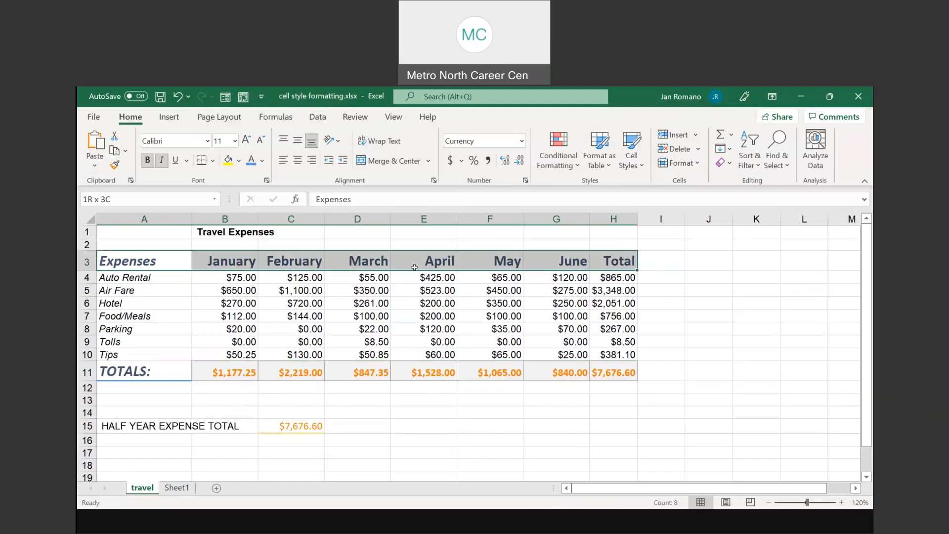
left_click(710, 328)
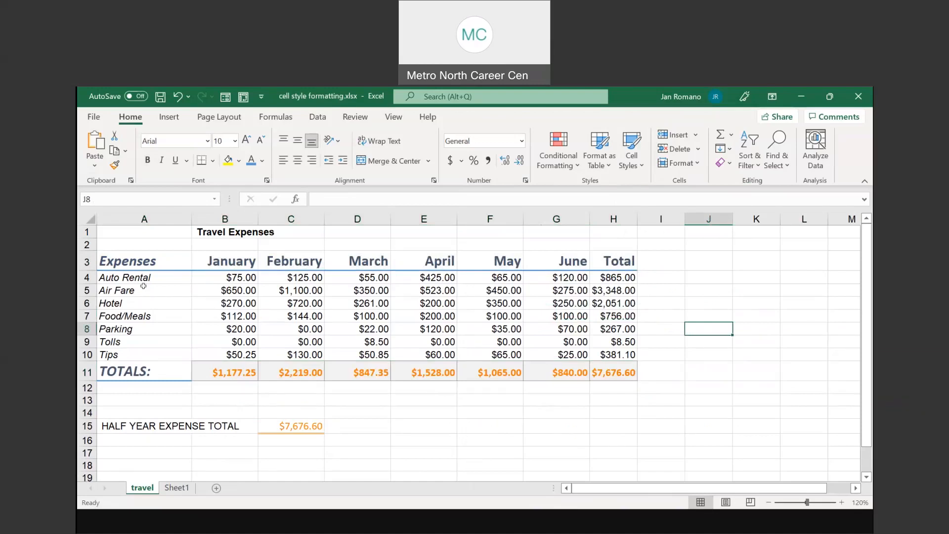
Apply the Accent2 cell style to the expense names in cells A4:A10.
left_click_drag(114, 276, 115, 355)
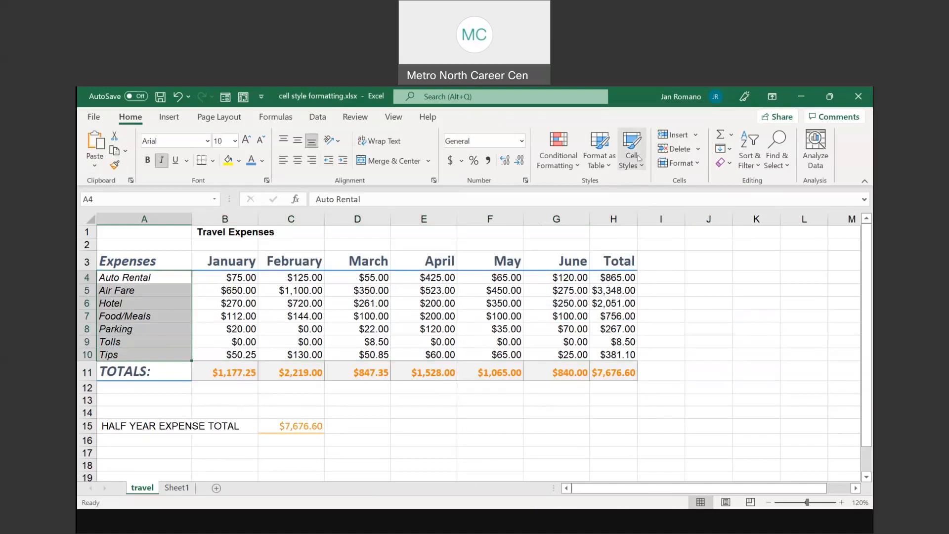
left_click(638, 158)
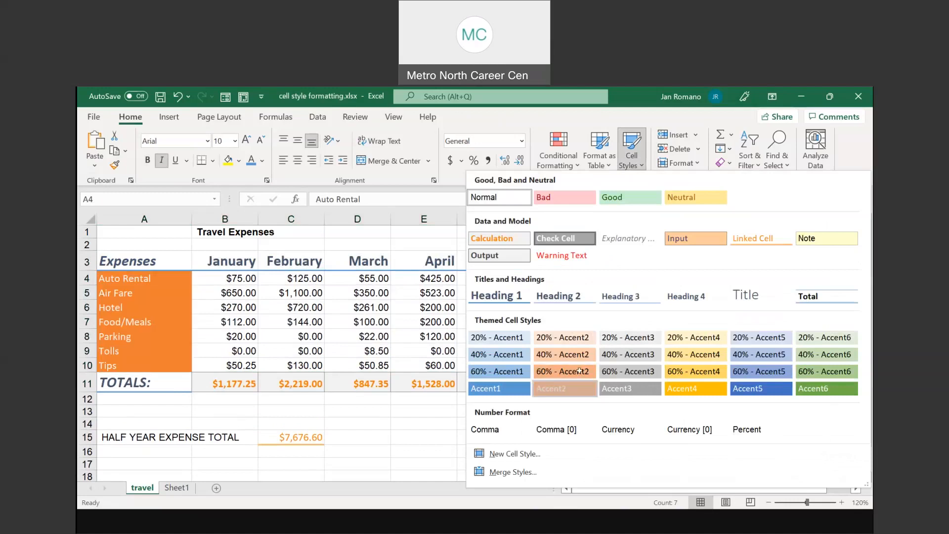
left_click(569, 386)
left_click(709, 307)
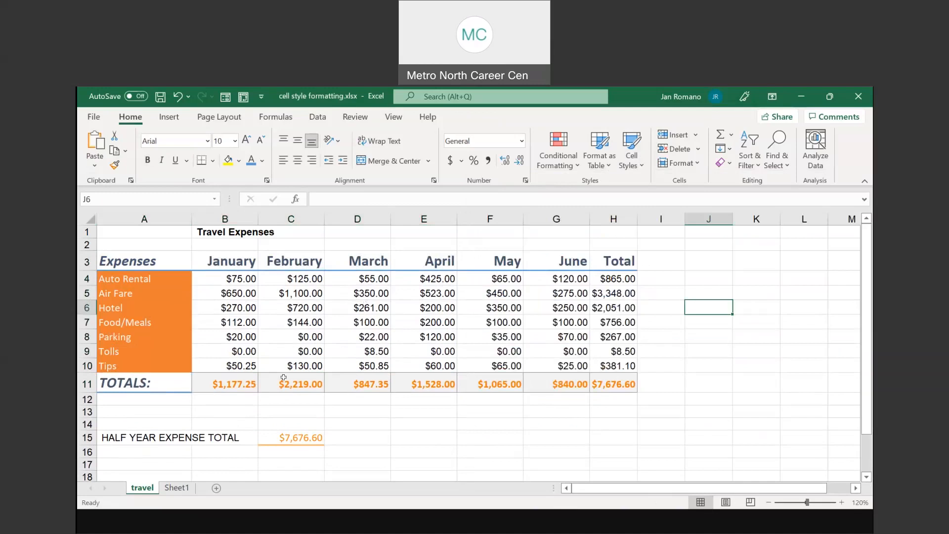
left_click(692, 361)
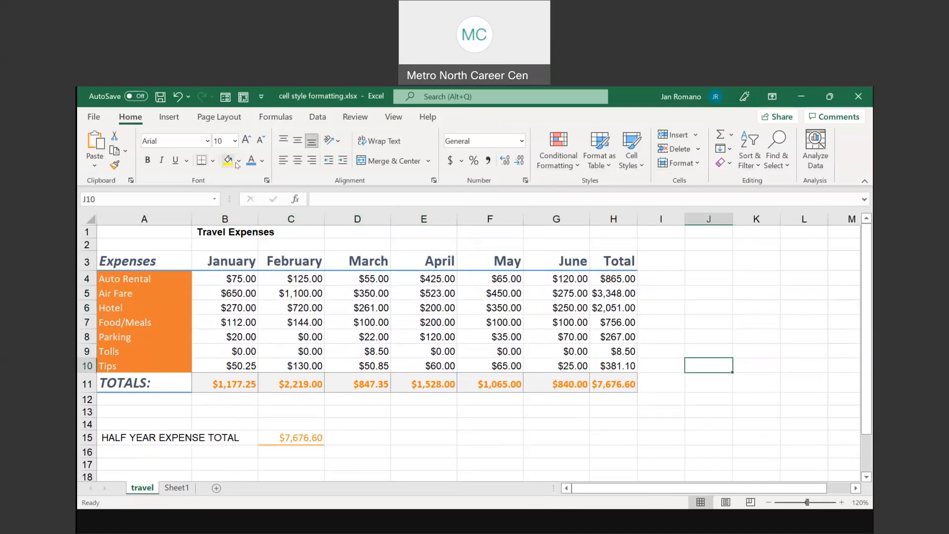
Show the Cell styles slide with its Microsoft help link in PowerPoint and return to the travel workbook in Excel.
left_click(251, 163)
key("alt+Tab")
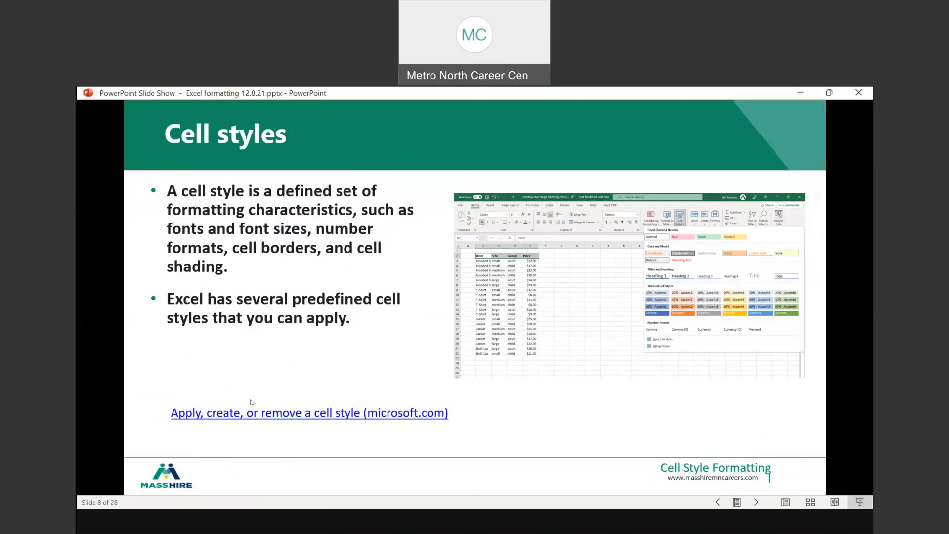
left_click(250, 420)
key("alt+Tab")
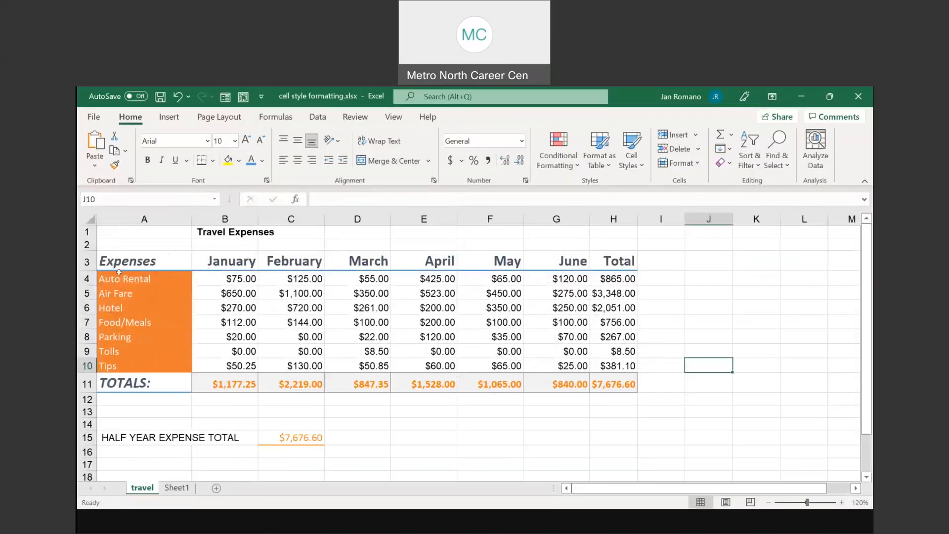
Clear the formats from the expense names in cells A4:A10, keeping their contents.
left_click_drag(123, 277, 124, 366)
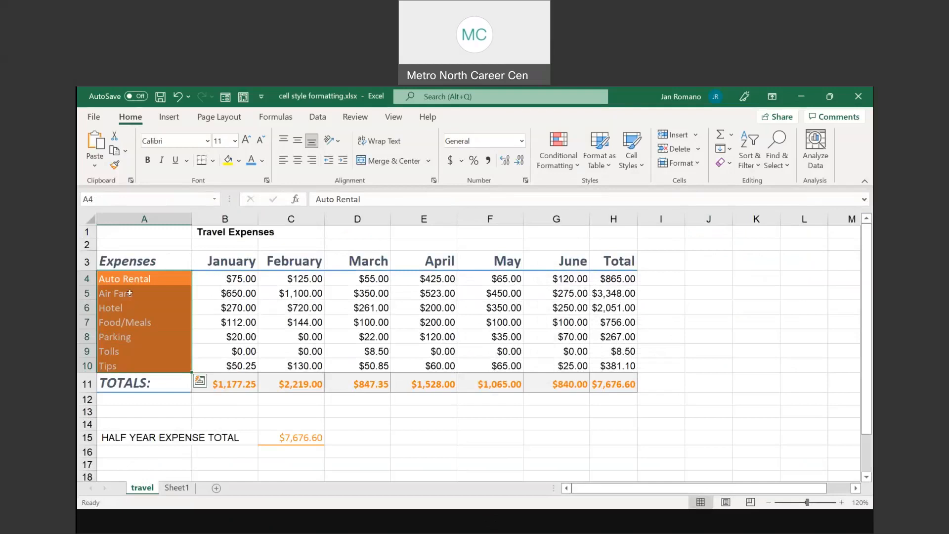
key("ctrl+q")
left_click_drag(122, 276, 124, 361)
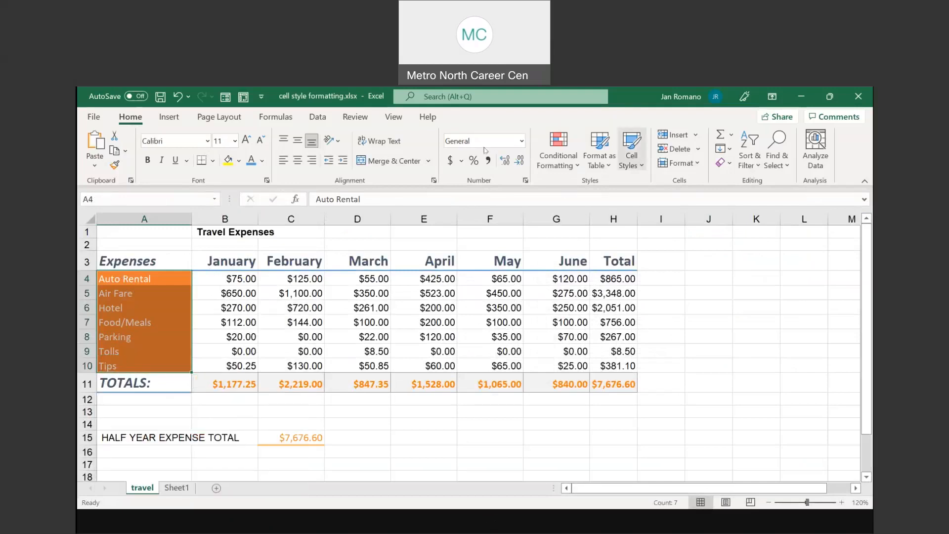
key("ctrl+q")
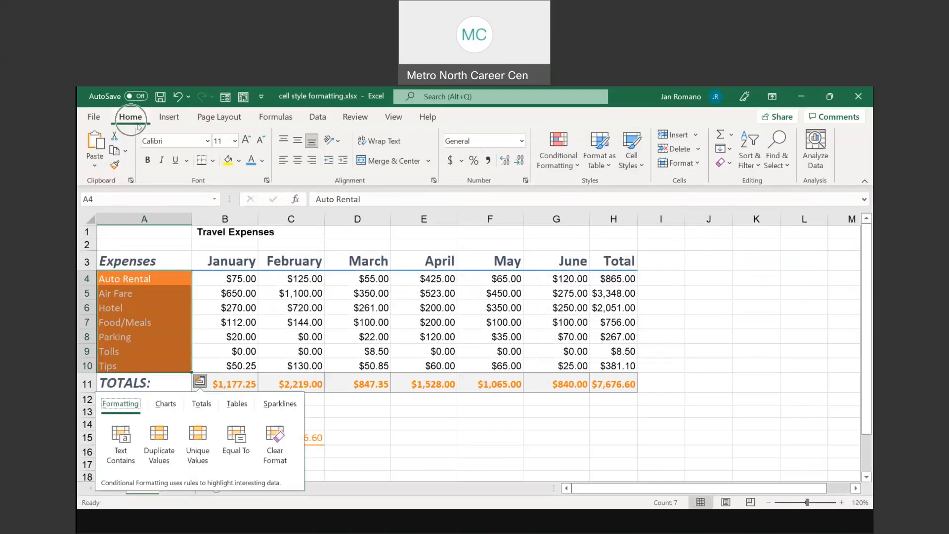
left_click(732, 165)
left_click(762, 201)
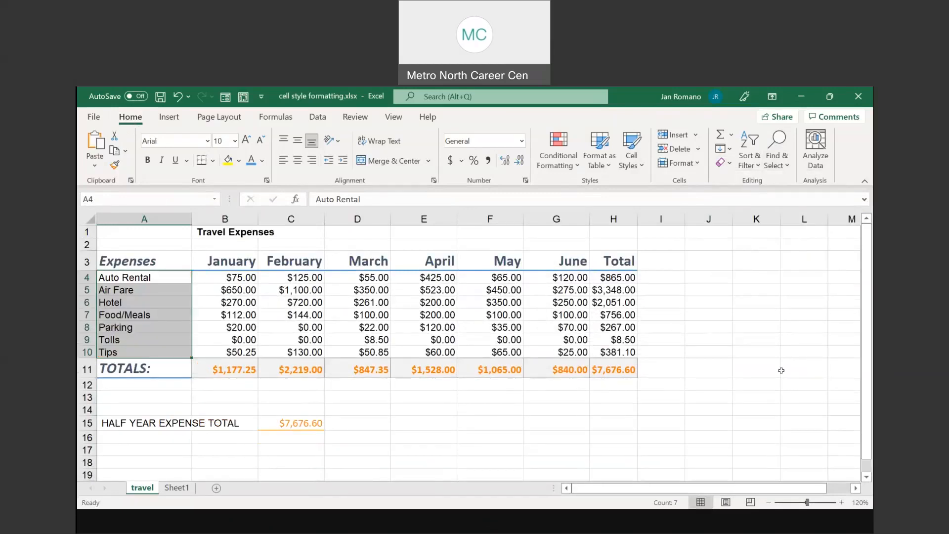
Clear the formats from the totals in cells B11:H11 and undo the clearing.
left_click_drag(218, 370, 625, 370)
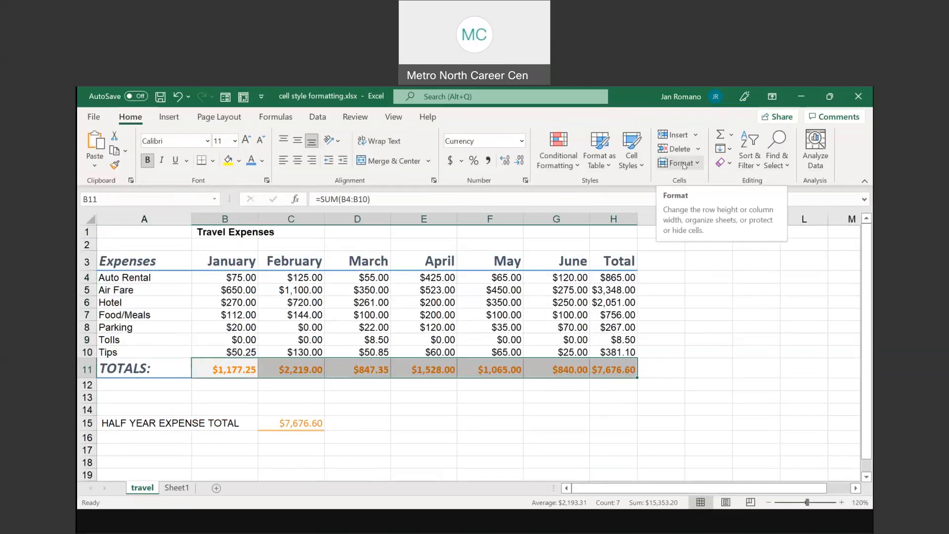
left_click(684, 165)
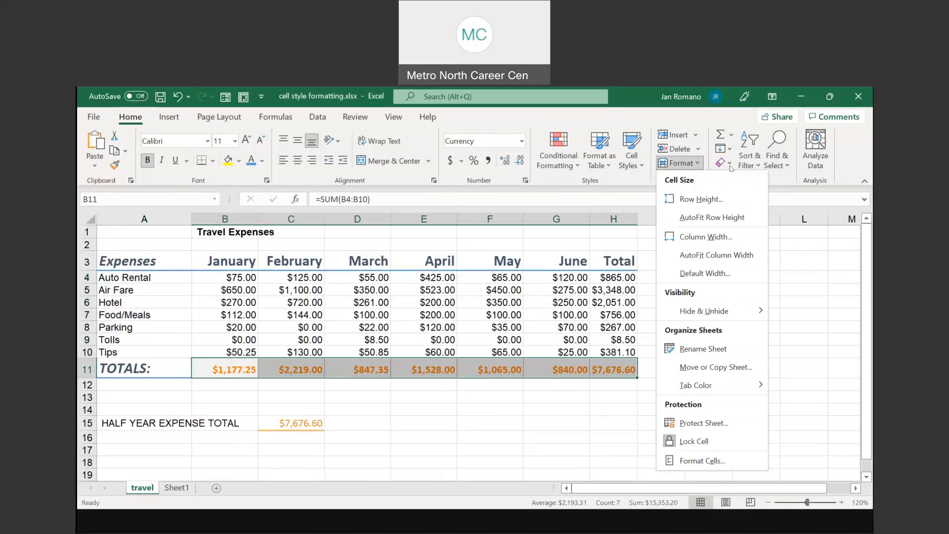
left_click(730, 164)
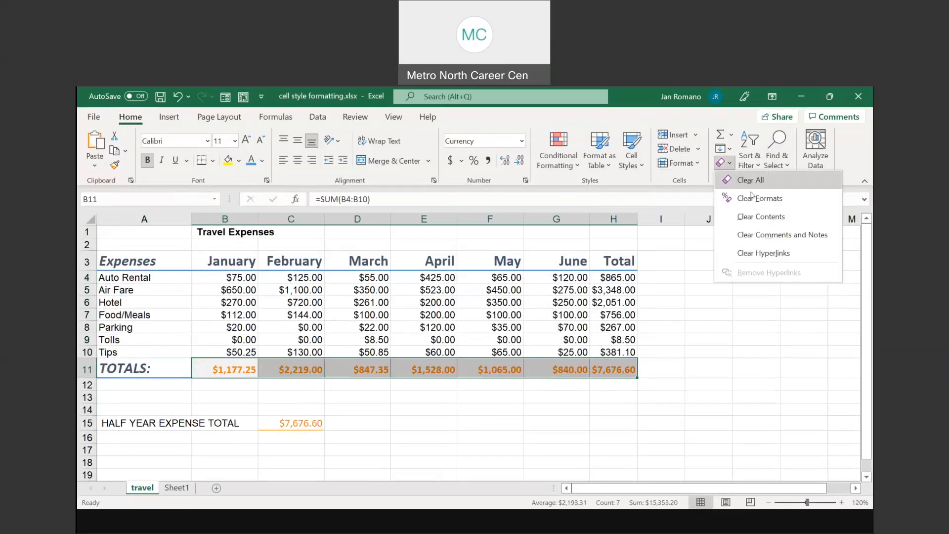
left_click(747, 198)
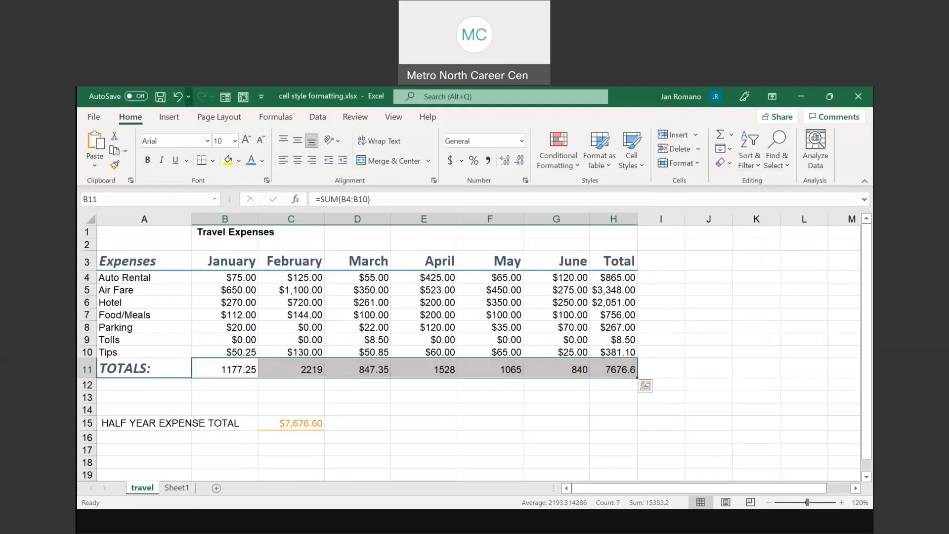
key("ctrl+z")
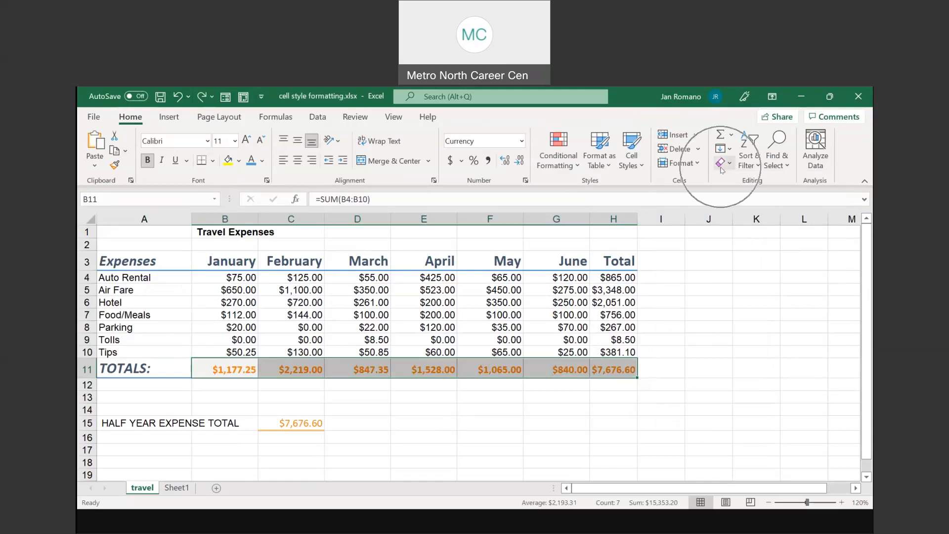
key("ctrl+q")
left_click(720, 266)
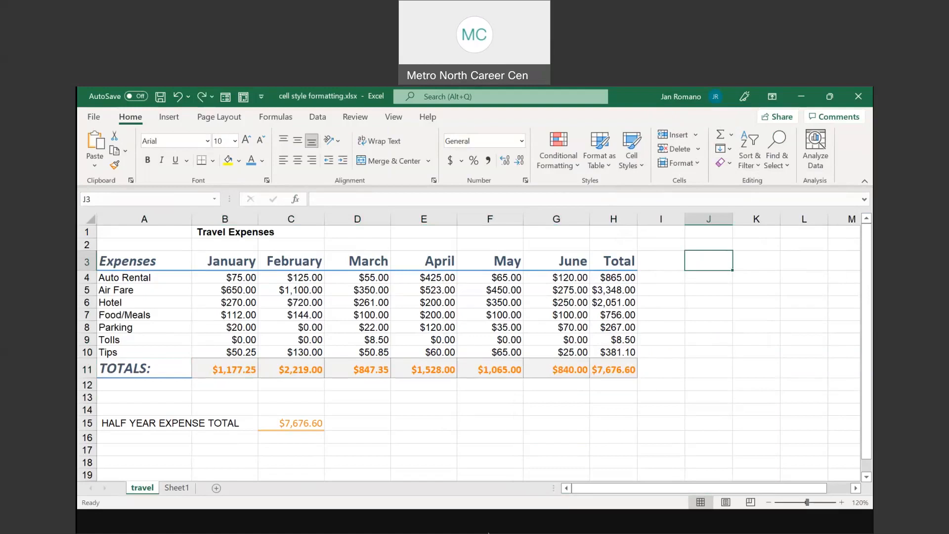
Show the Line Breaks within a cell slide in PowerPoint and switch to the Text to columns formatting.xlsx workbook in Excel.
left_click(502, 460)
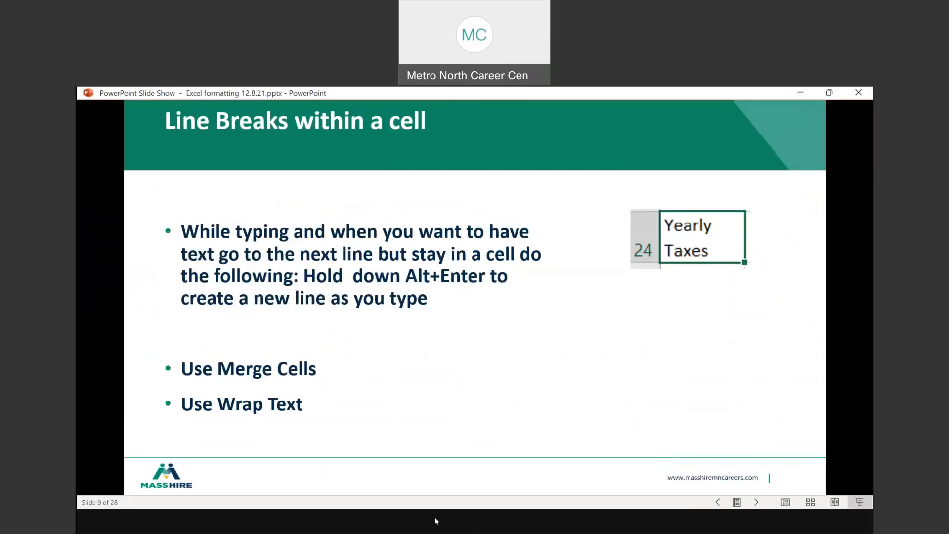
left_click(353, 495)
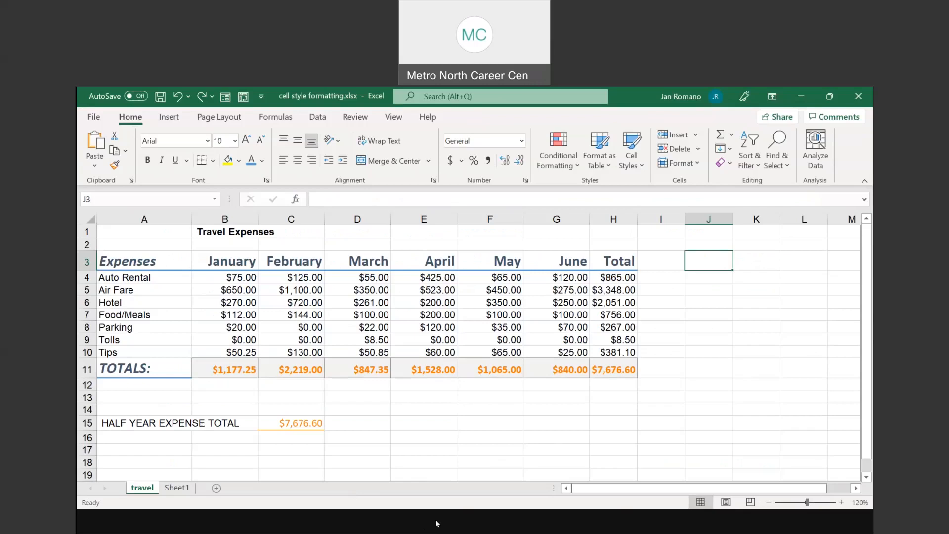
left_click(440, 424)
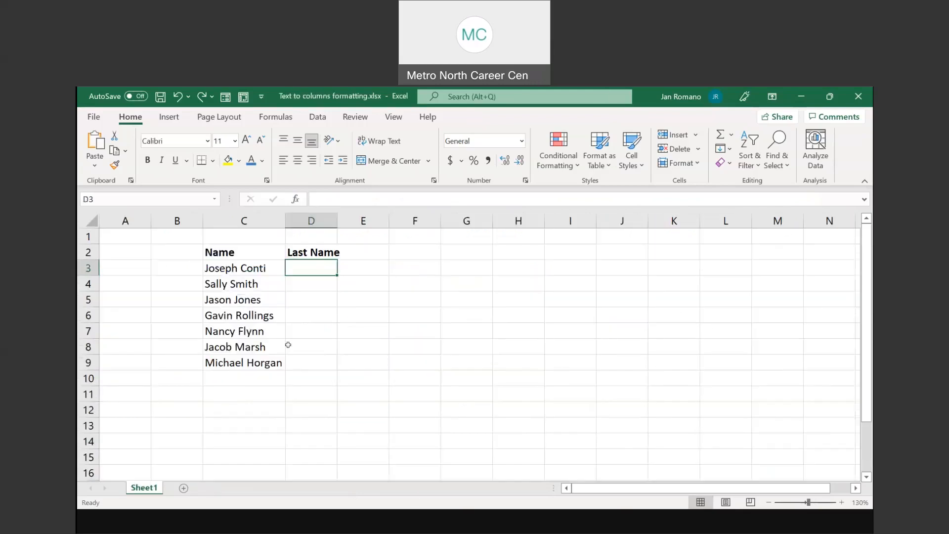
Add a new blank worksheet after Sheet1 in the Text to columns formatting workbook.
left_click(183, 488)
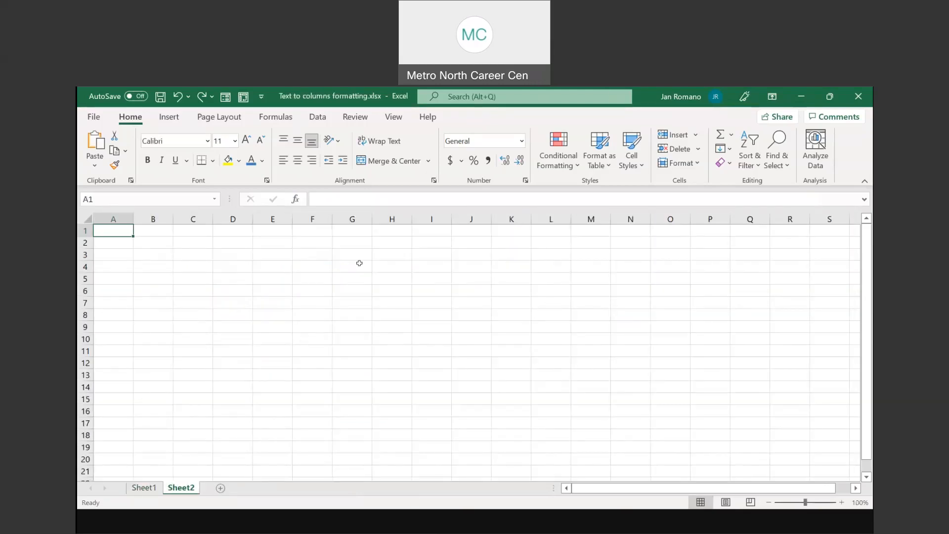
left_click(842, 502)
left_click(842, 502)
left_click(842, 502)
left_click(842, 503)
left_click(842, 502)
left_click(842, 503)
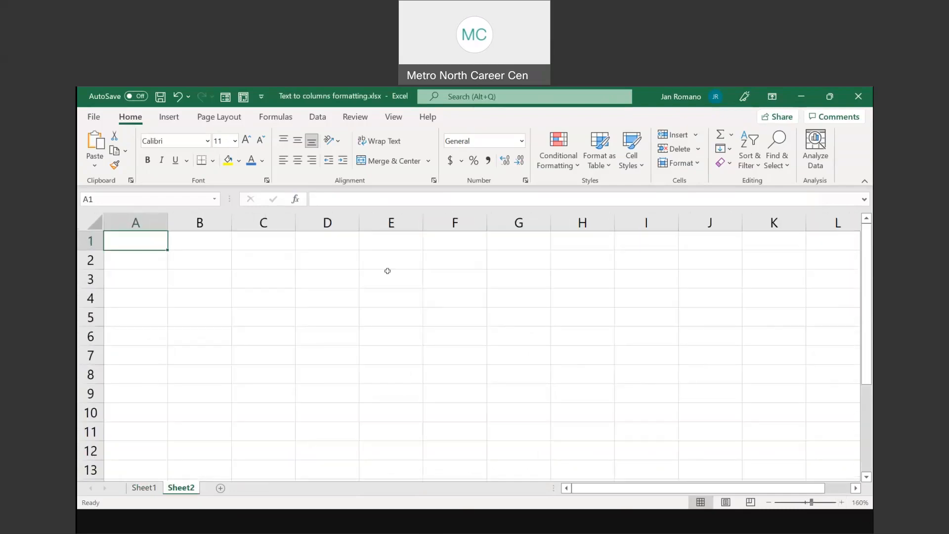
Enter Total, Taxes and 2021 on three separate lines within cell D2 of the new sheet, using line breaks.
left_click(325, 257)
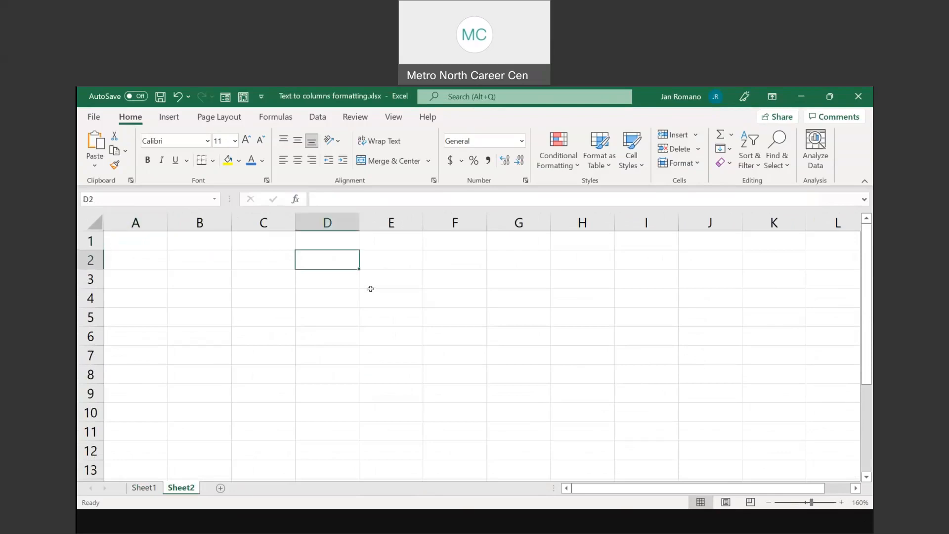
type("Tot")
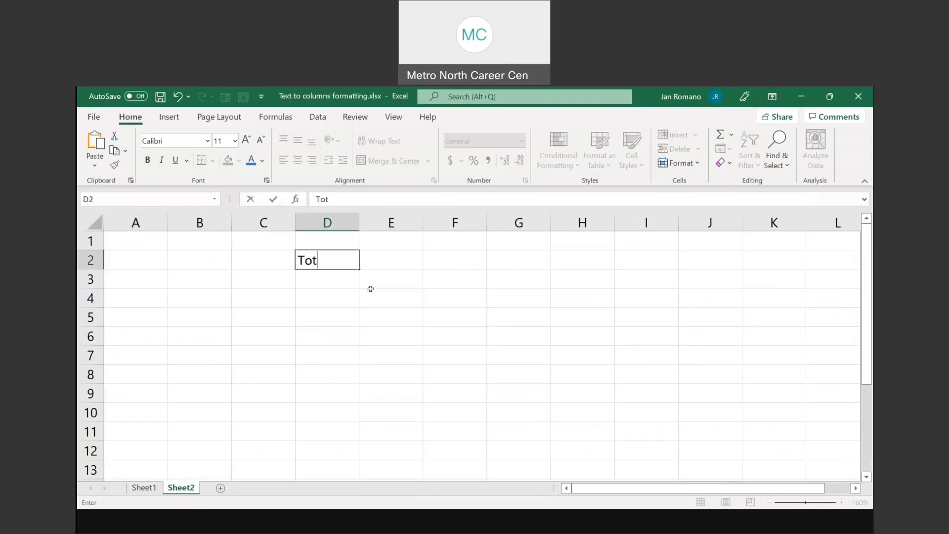
type("al")
key("alt+Return")
type("Taxes")
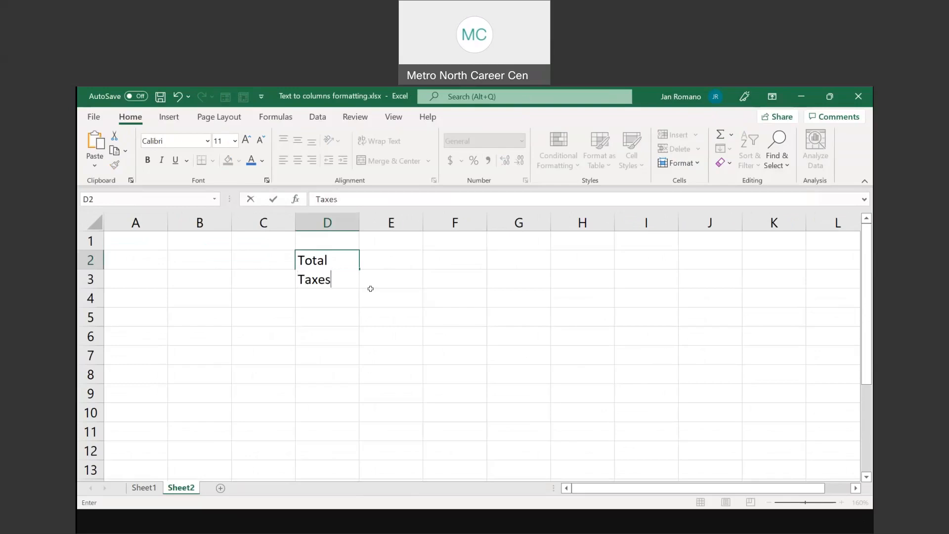
key("alt+Return")
type("2021")
key("Return")
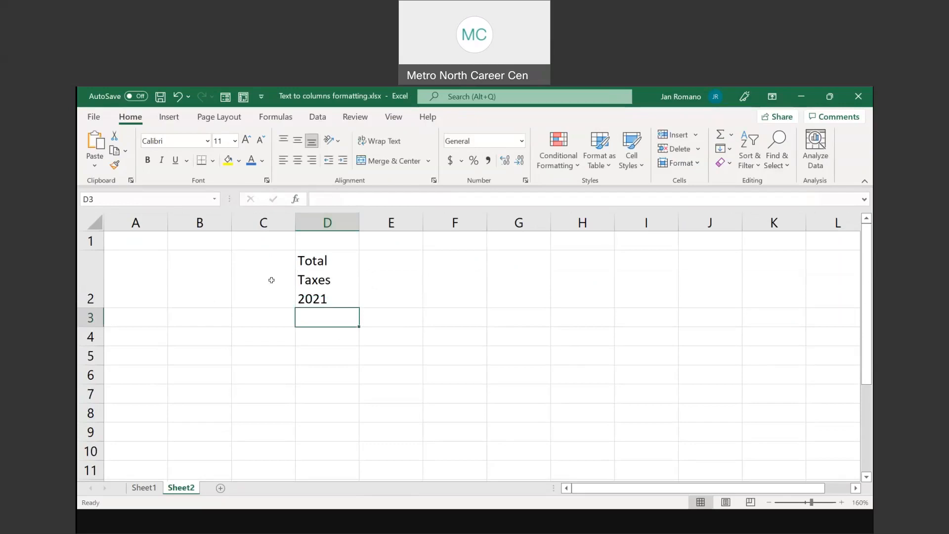
left_click(313, 266)
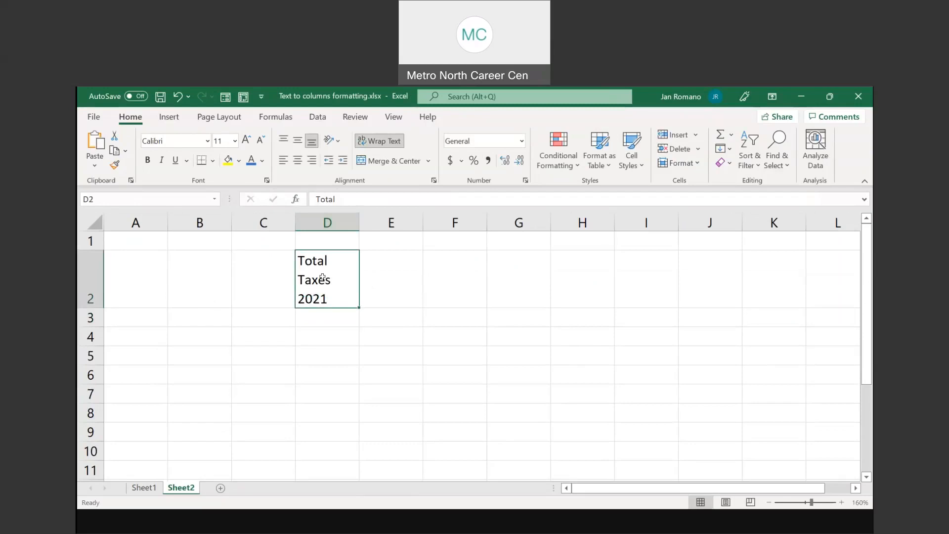
left_click(449, 354)
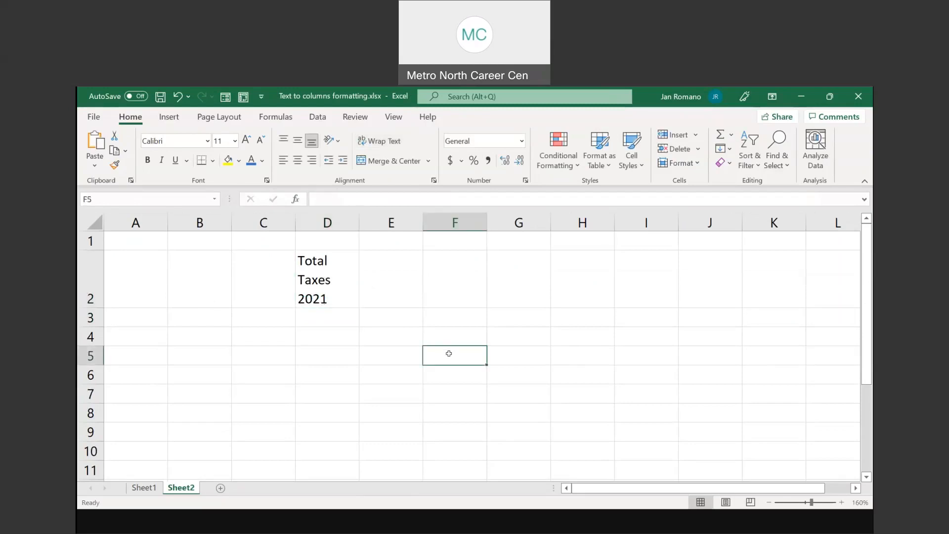
Enter "type" on two separate lines within cell F5 of Sheet2, using a line break.
type("type")
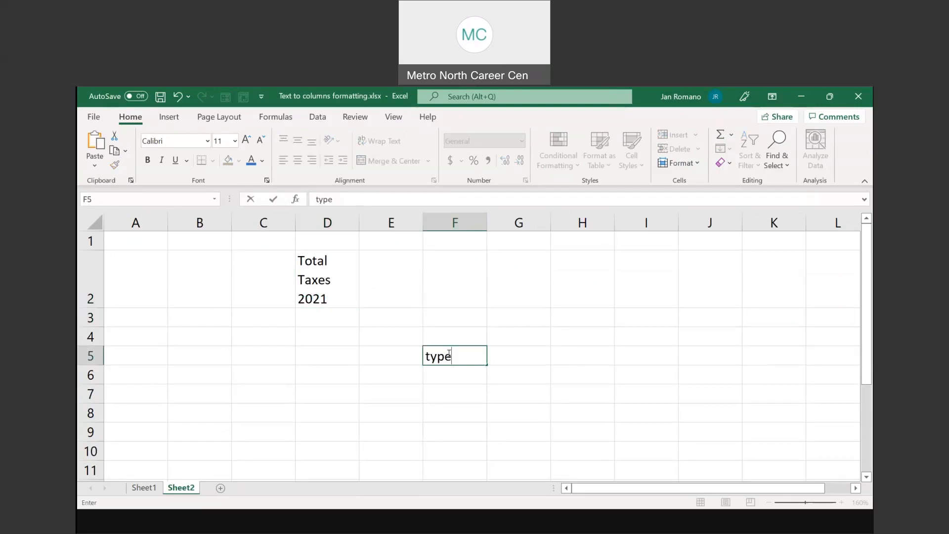
key("alt+Return")
type("type")
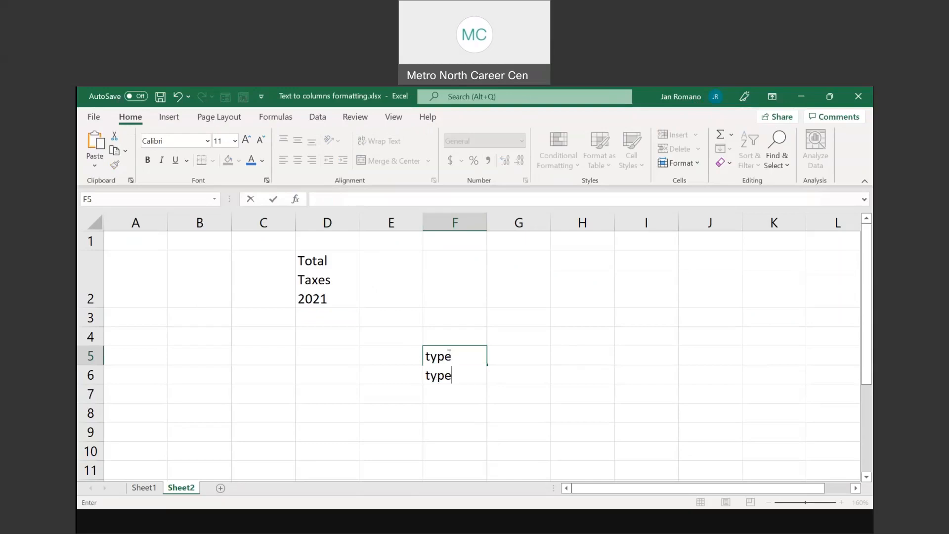
key("Return")
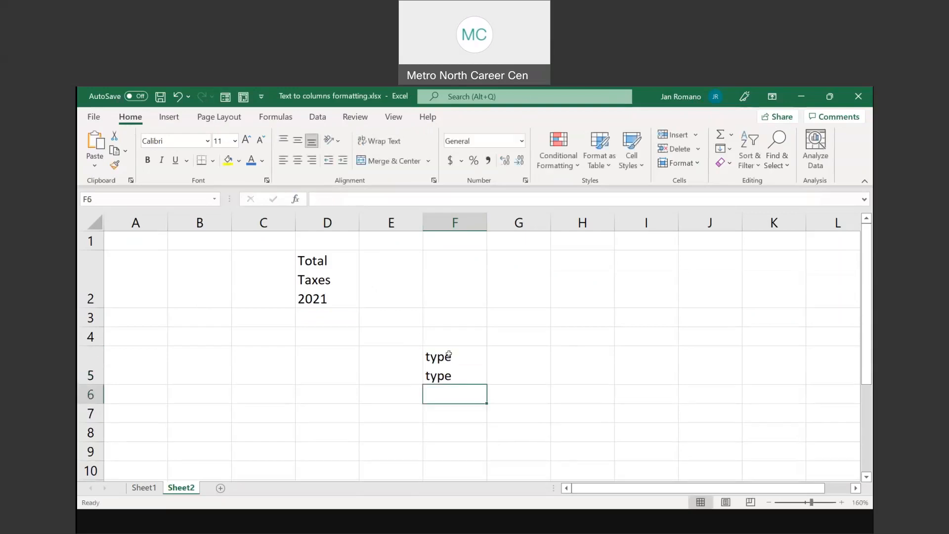
Show the Line Breaks within a cell slide in PowerPoint, return to the Excel workbook and add a new worksheet after Sheet2.
left_click(493, 513)
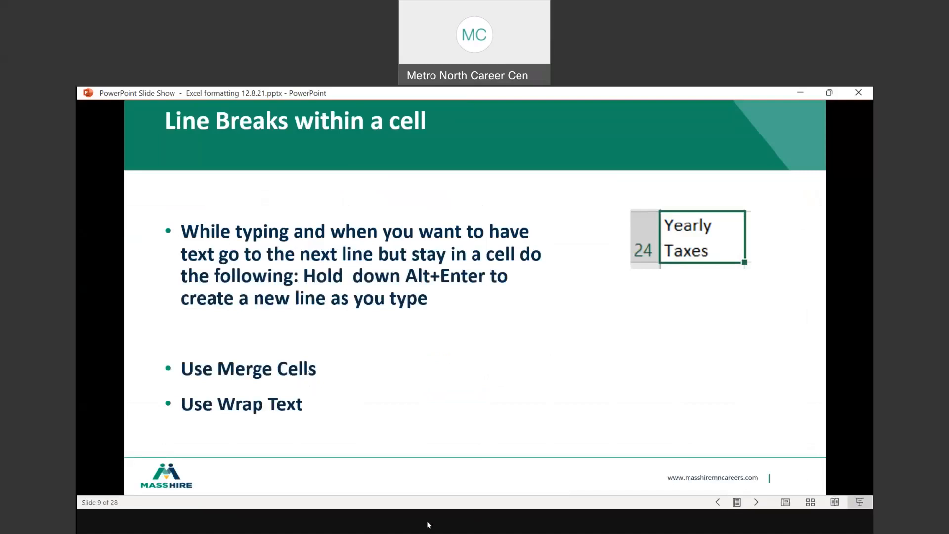
left_click(443, 494)
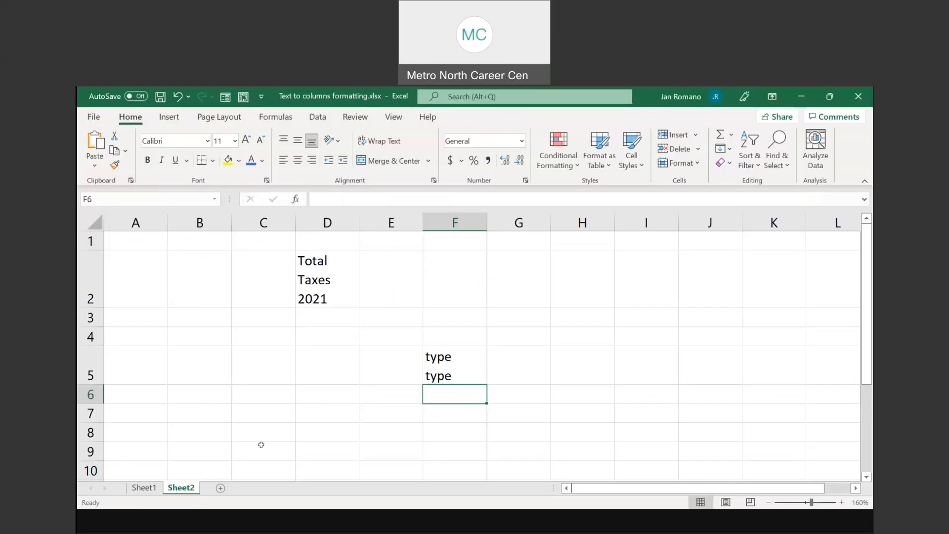
left_click(220, 488)
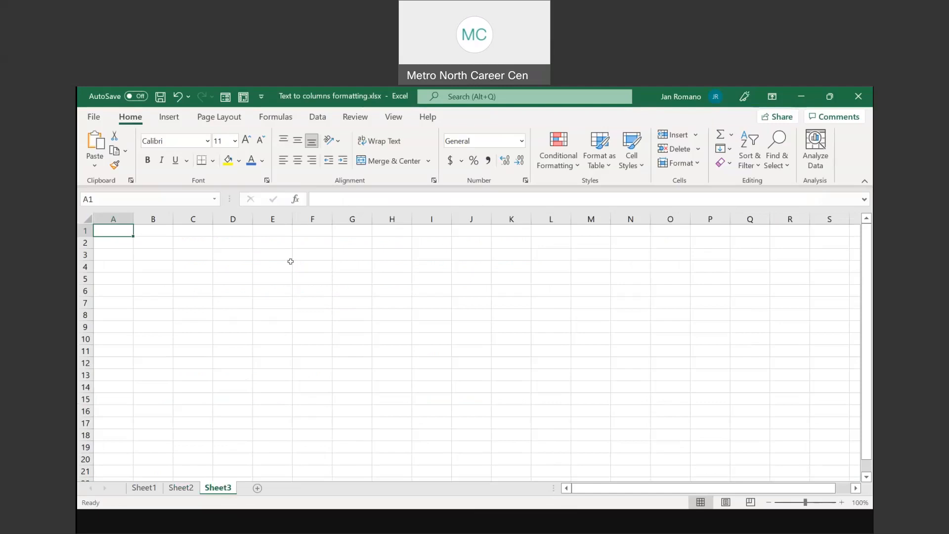
Enter the title "My Home budget 2021" in cell A1 of Sheet3.
left_click(842, 502)
left_click(842, 502)
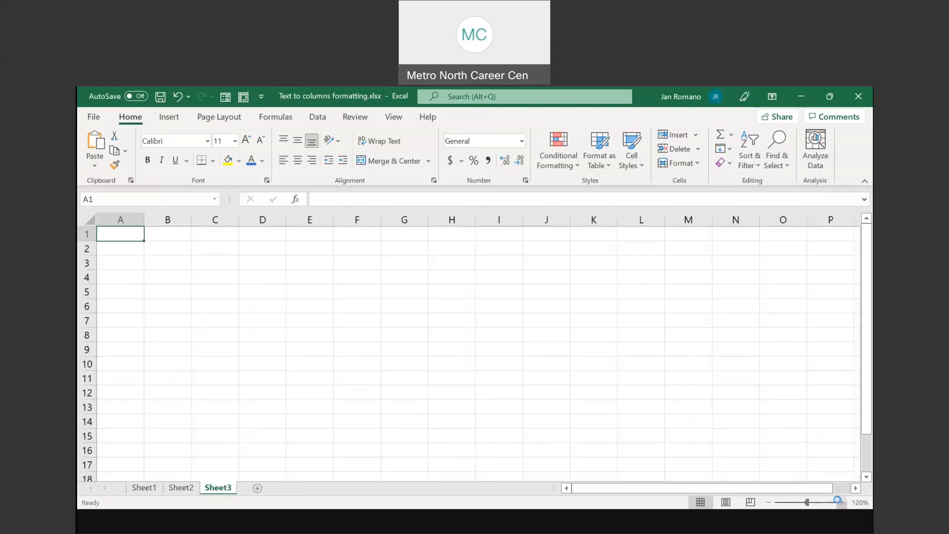
left_click(841, 502)
left_click(841, 502)
left_click(842, 502)
left_click(841, 503)
left_click(841, 503)
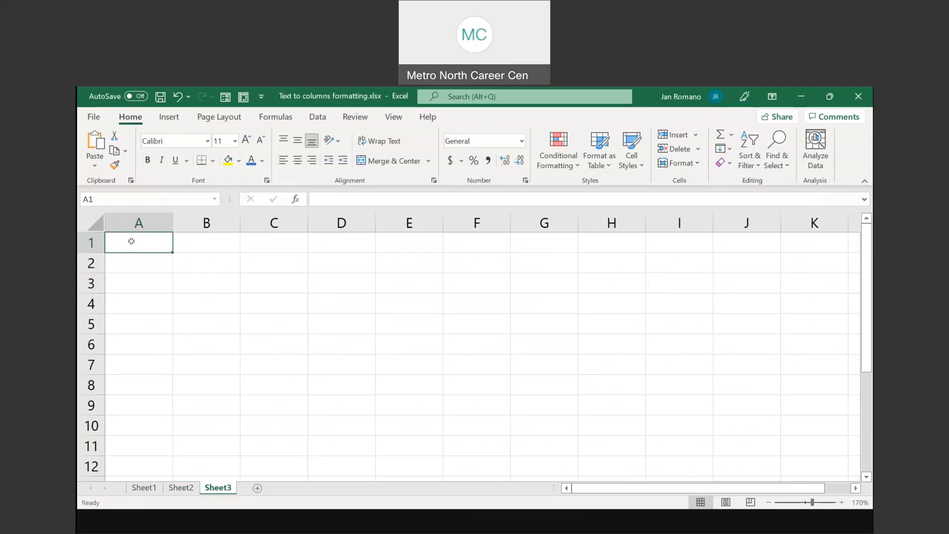
type("My H")
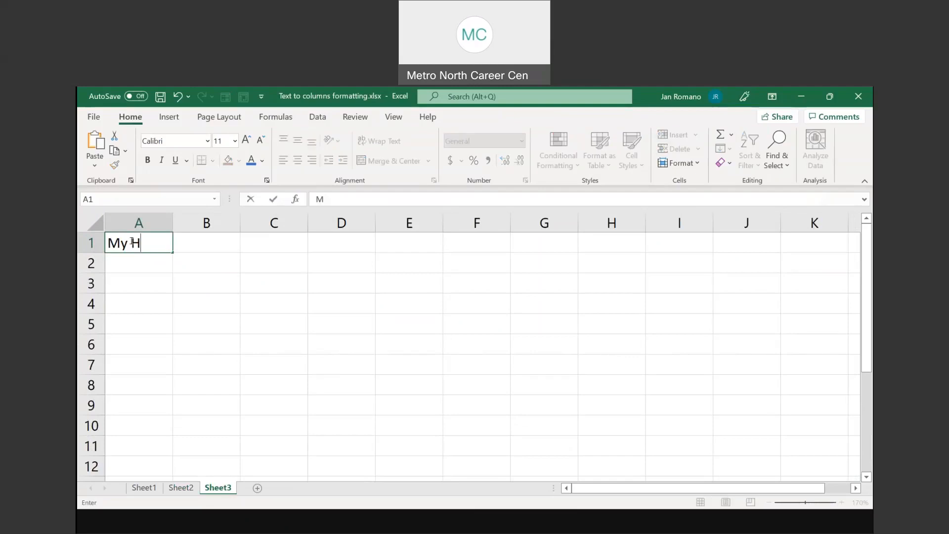
type("ome budget")
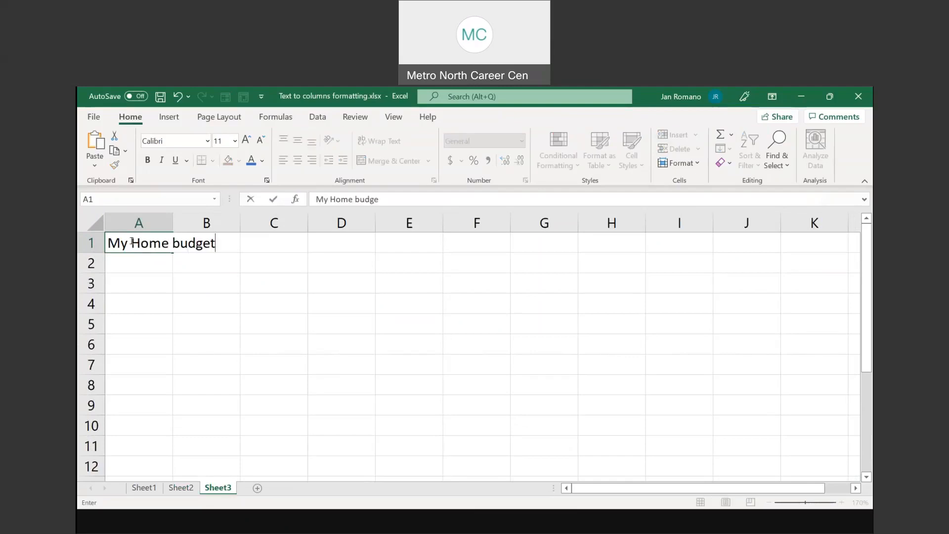
type(" 2021")
key("Return")
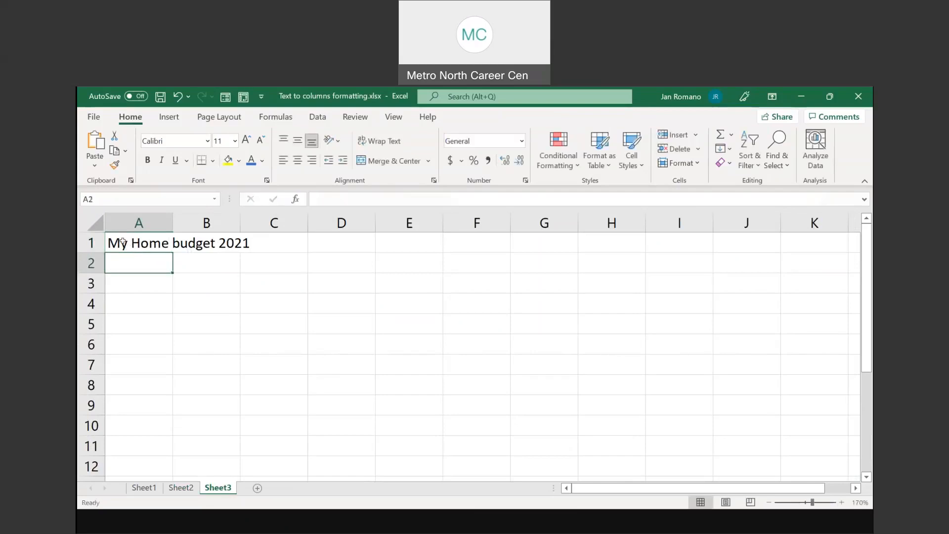
Merge and center the title across cells A1:F1.
left_click(160, 242)
left_click_drag(160, 242, 458, 244)
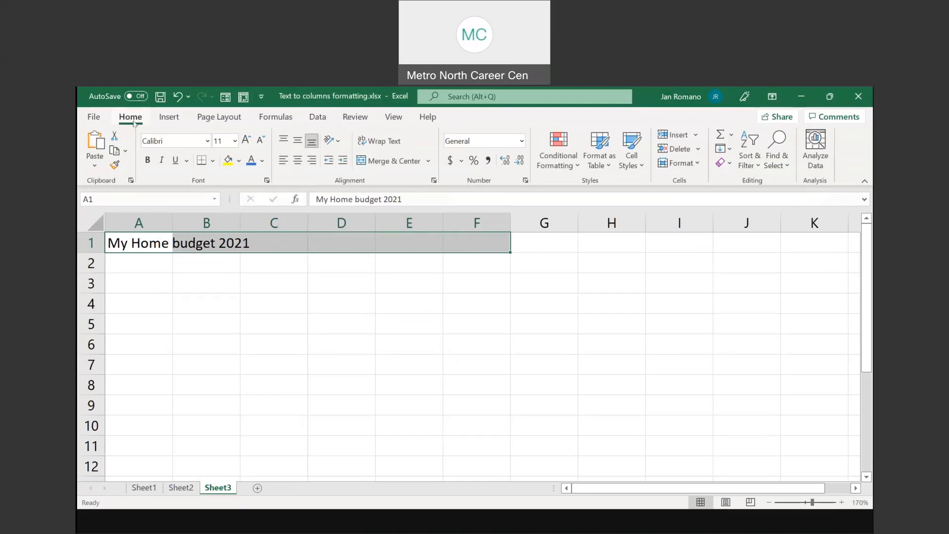
left_click(391, 162)
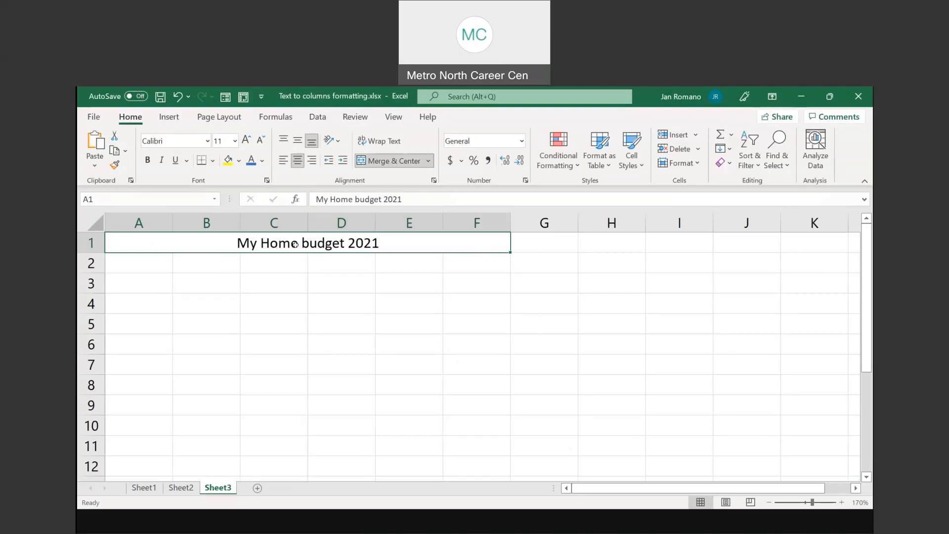
Unmerge the title cells A1:F1 and merge and center them again.
left_click(91, 198)
left_click(429, 161)
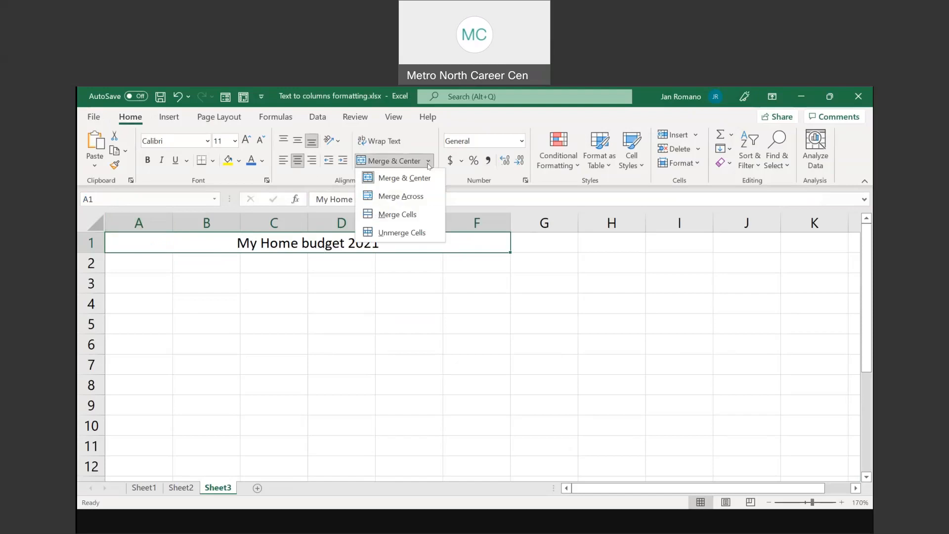
left_click(413, 235)
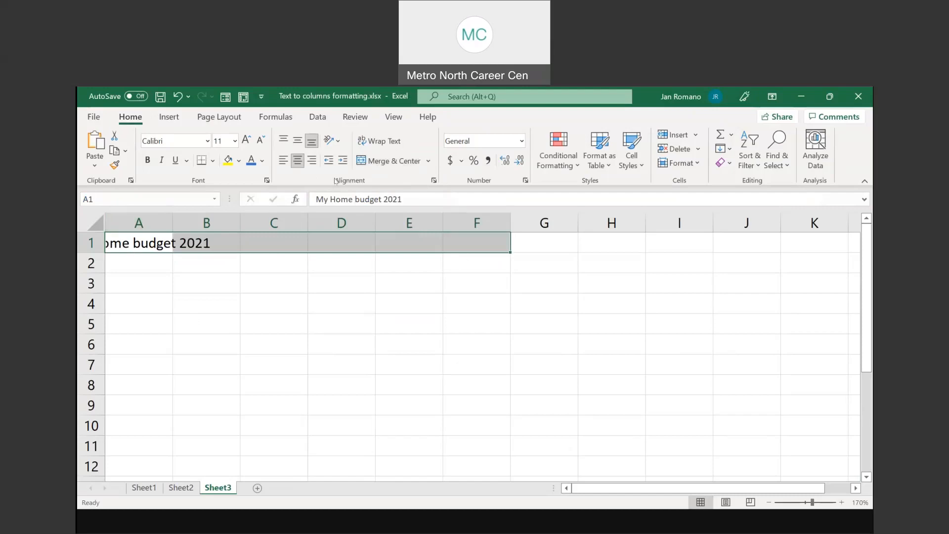
left_click(395, 162)
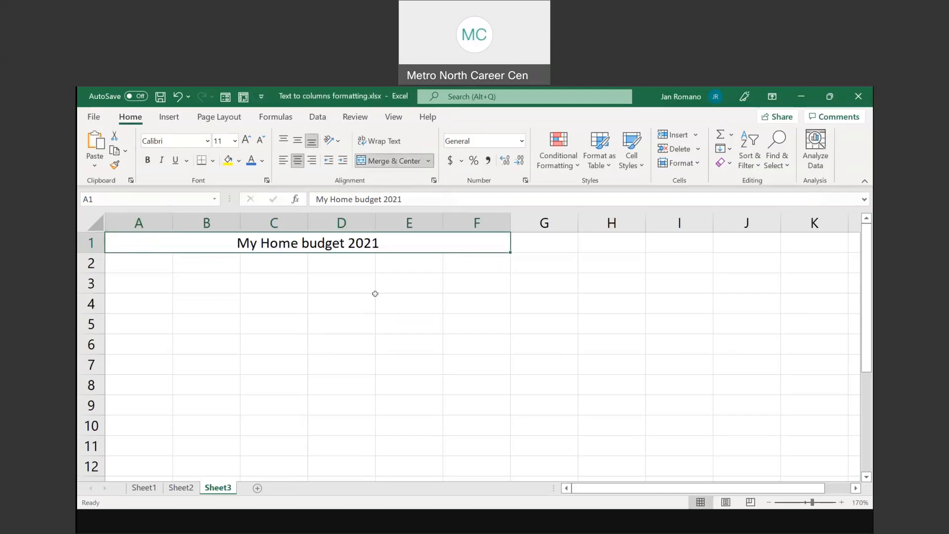
Turn on text wrapping for the empty cell E3.
left_click(247, 277)
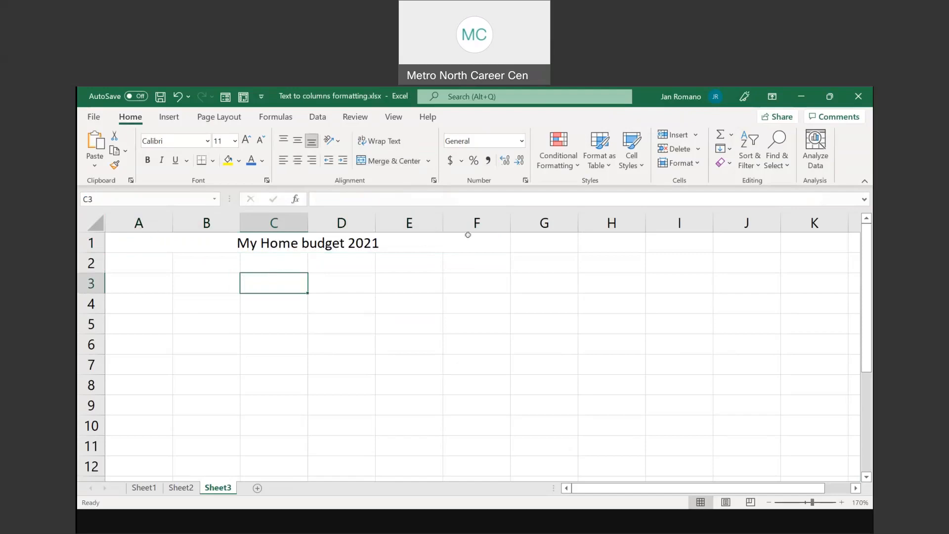
left_click(418, 282)
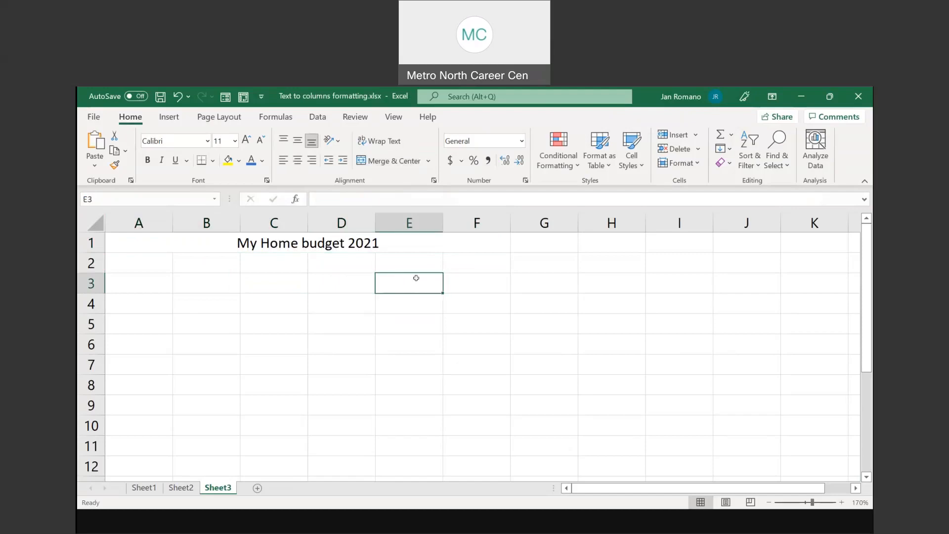
left_click(395, 144)
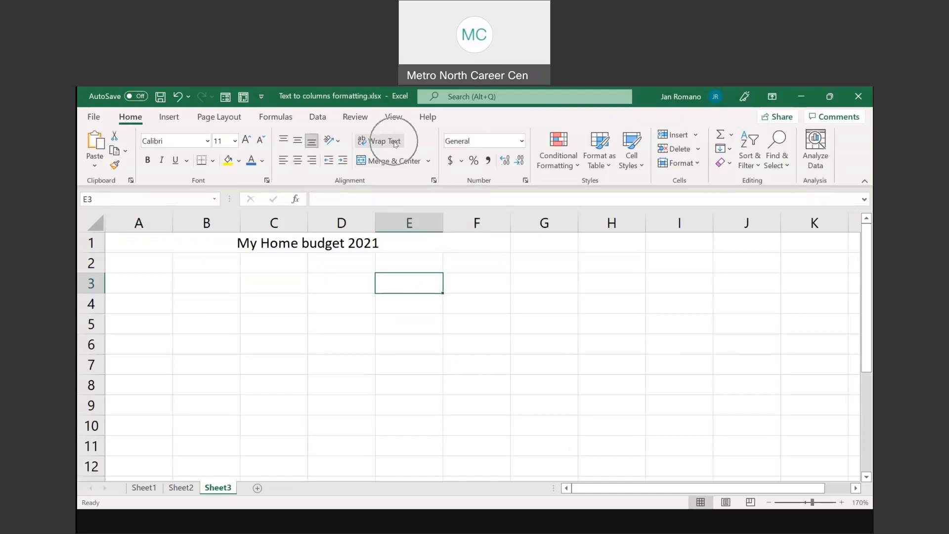
left_click(395, 143)
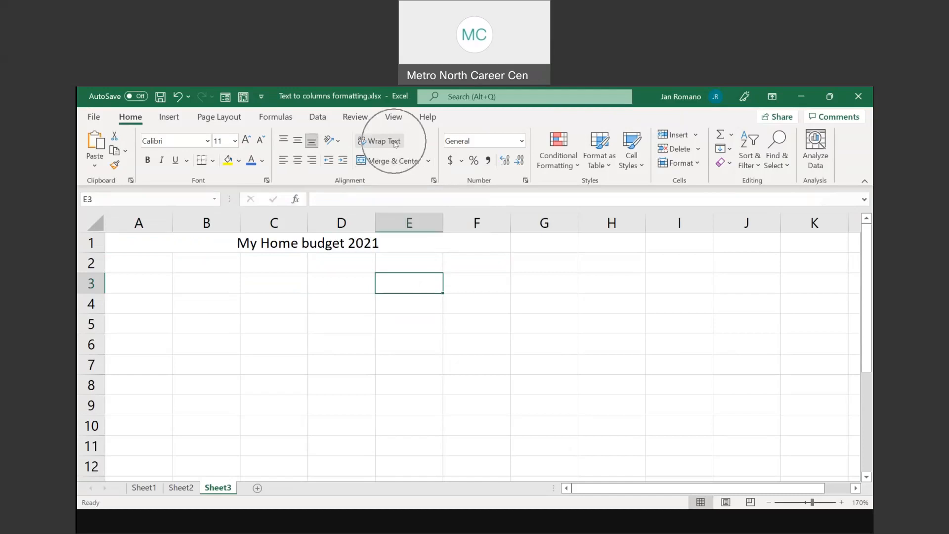
left_click(396, 144)
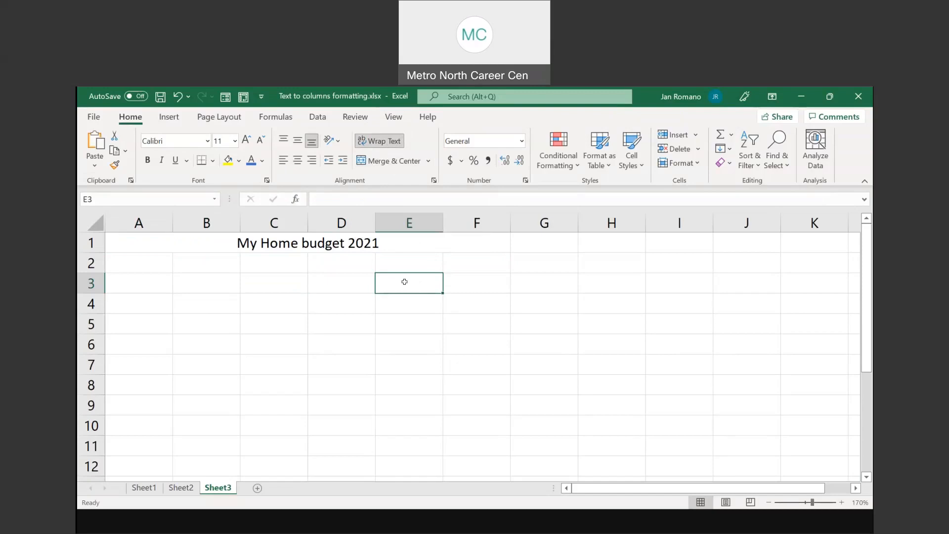
Enter "My results of the monthly report is" in the wrapped cell E3.
type("M")
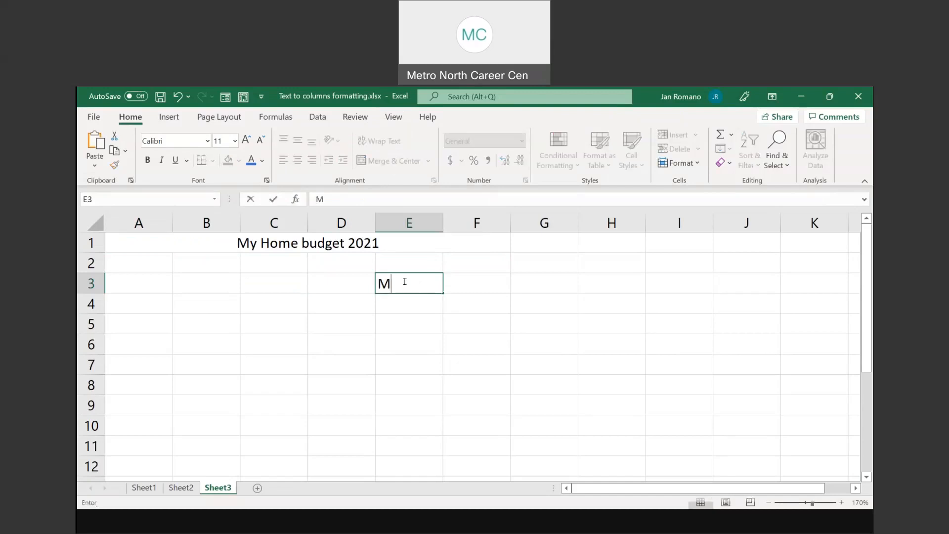
type("y resultys")
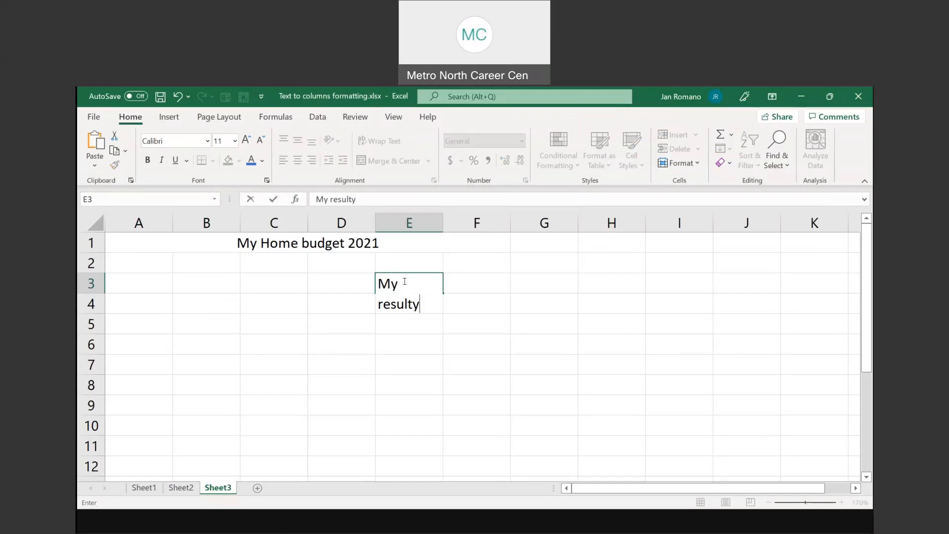
key("BackSpace")
key("BackSpace")
type("s of the")
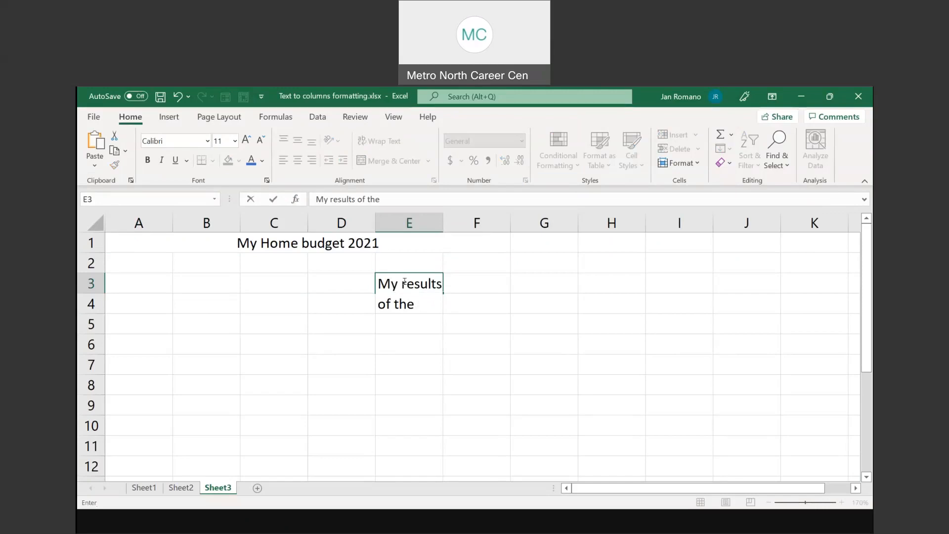
type("monthly repo")
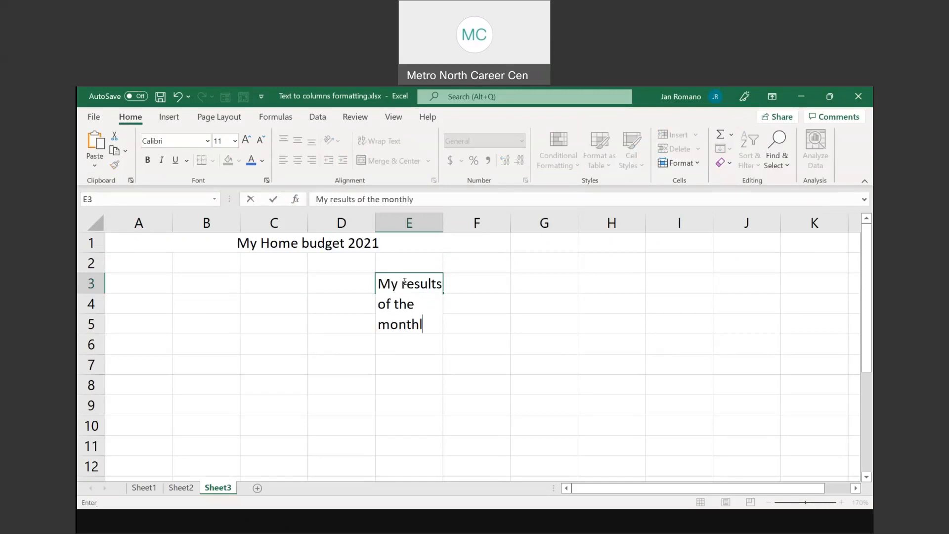
type("rt is")
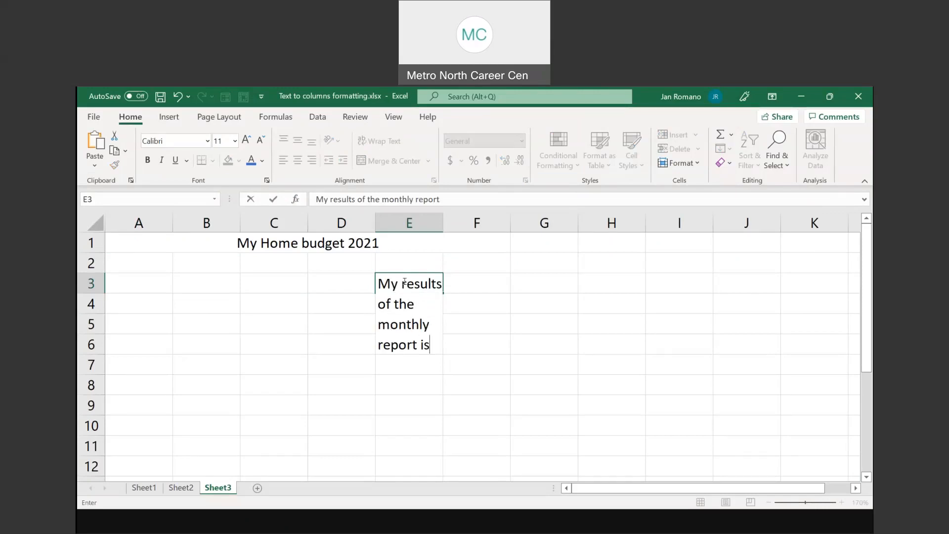
key("Return")
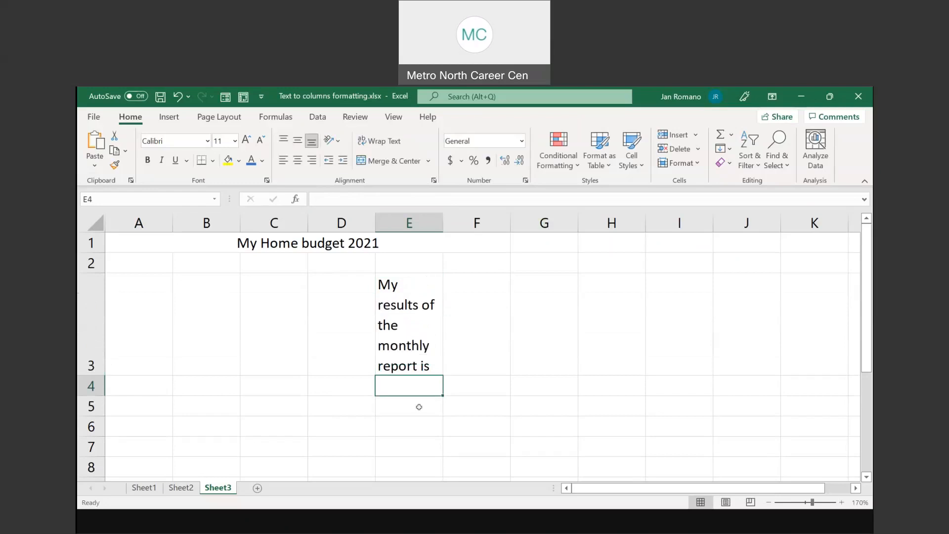
Enter "this is a test of wrap text and wrapping in a cell" in cell E13 and wrap its text.
scroll(419, 404, "down", 1)
scroll(413, 339, "up", 1)
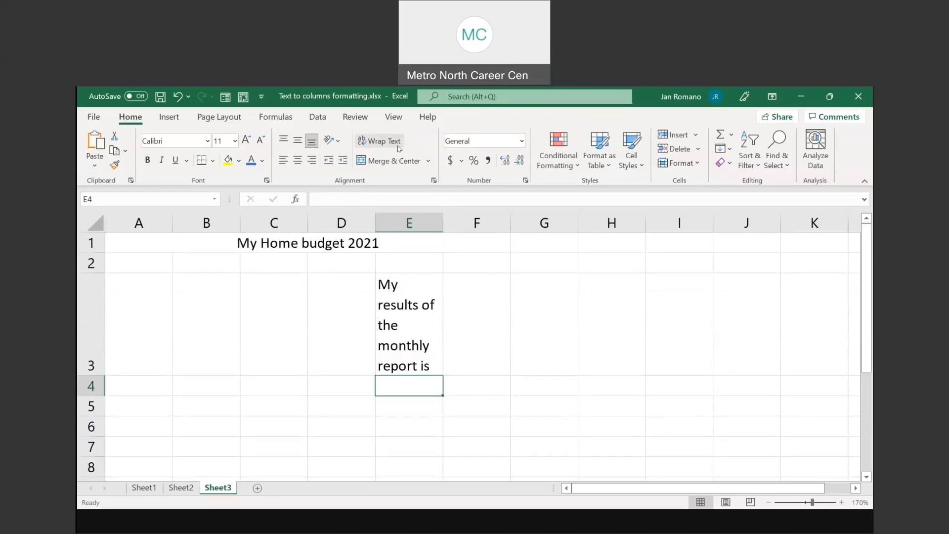
scroll(413, 356, "down", 3)
left_click(399, 304)
type("th")
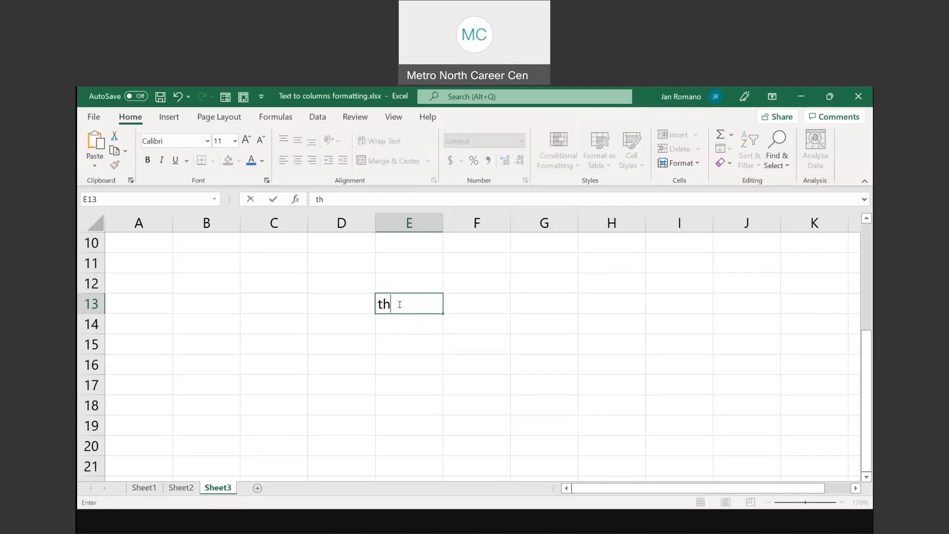
type("is is a test o")
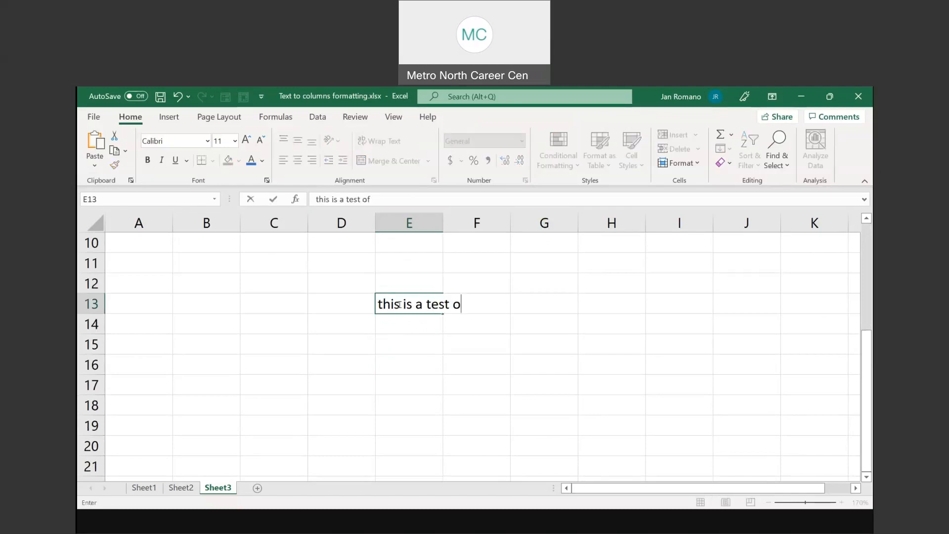
type("f wrap text and ")
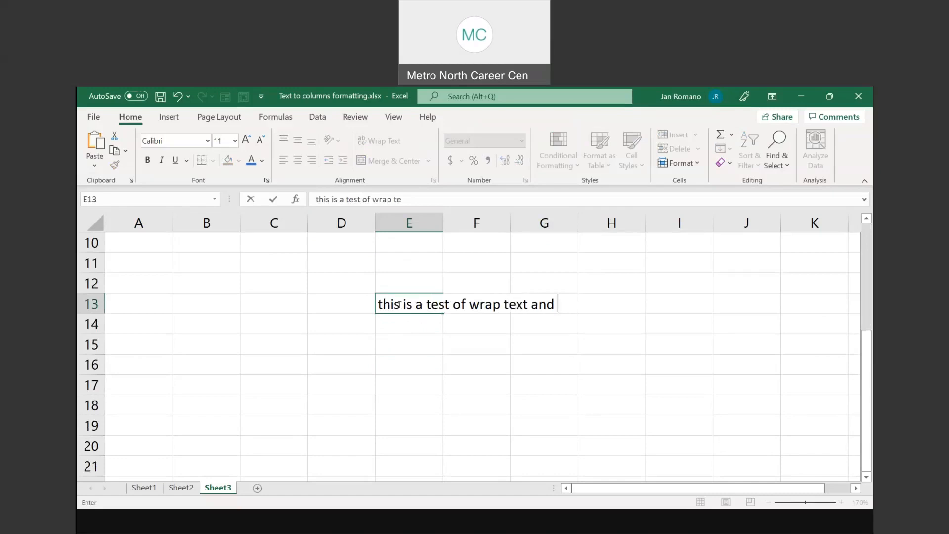
type("wrapping i")
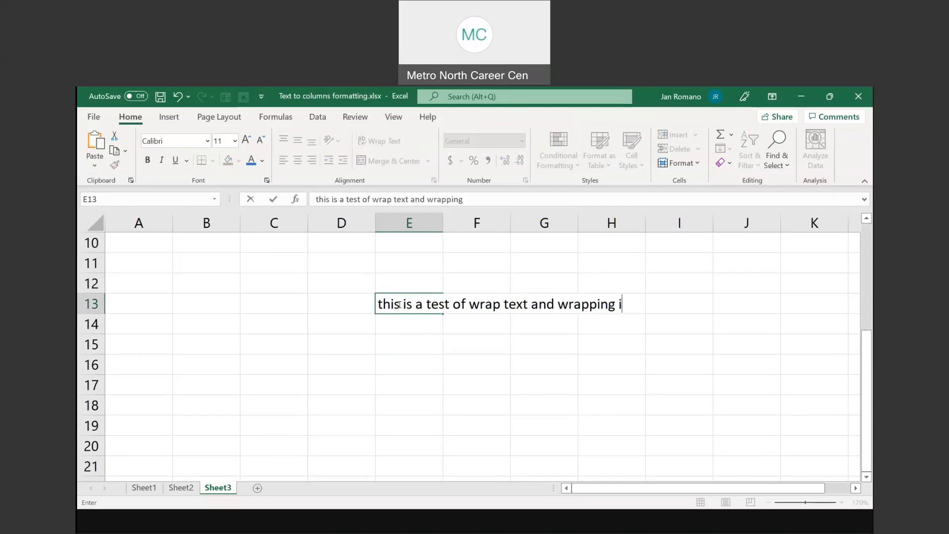
type("n a cell")
key("Return")
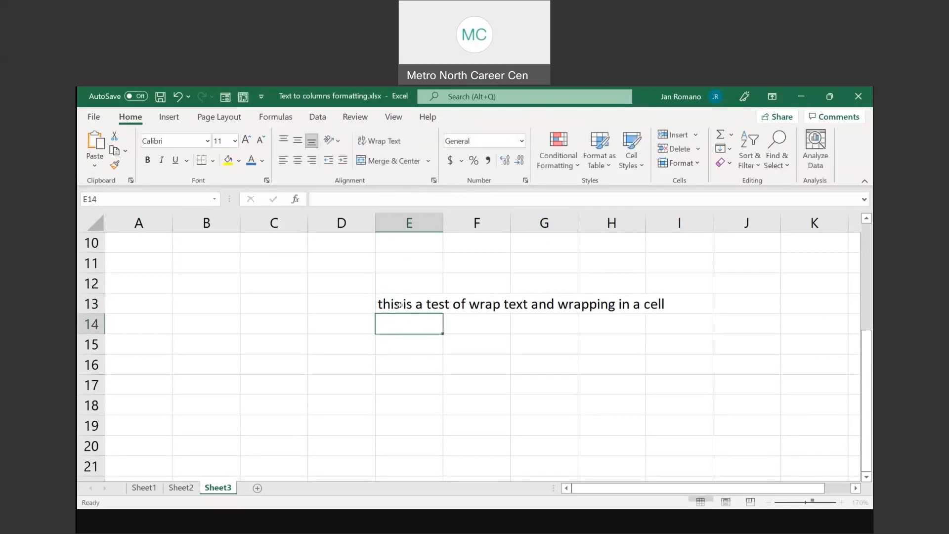
key("Up")
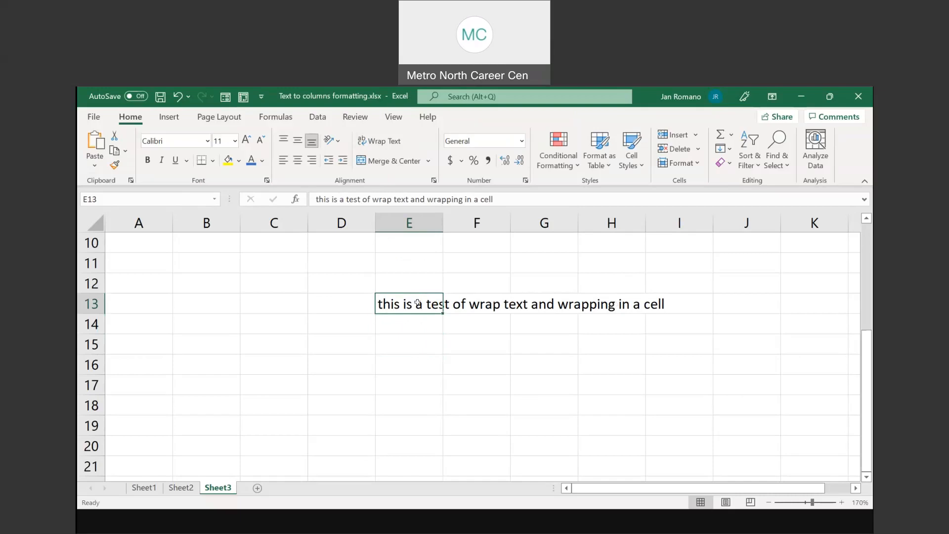
left_click(393, 143)
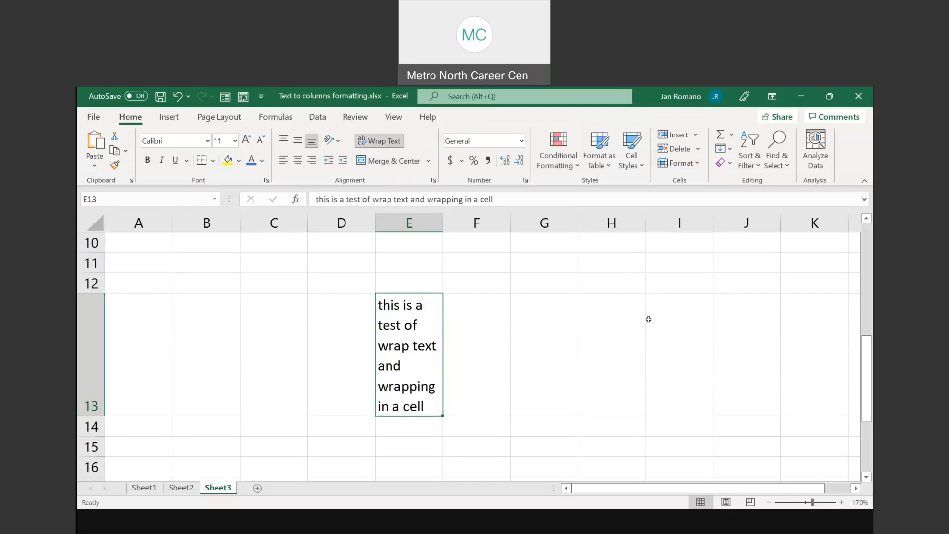
Undo the wrapped text entries in cells E13 and E3 and the text wrapping set on E3.
scroll(648, 319, "up", 3)
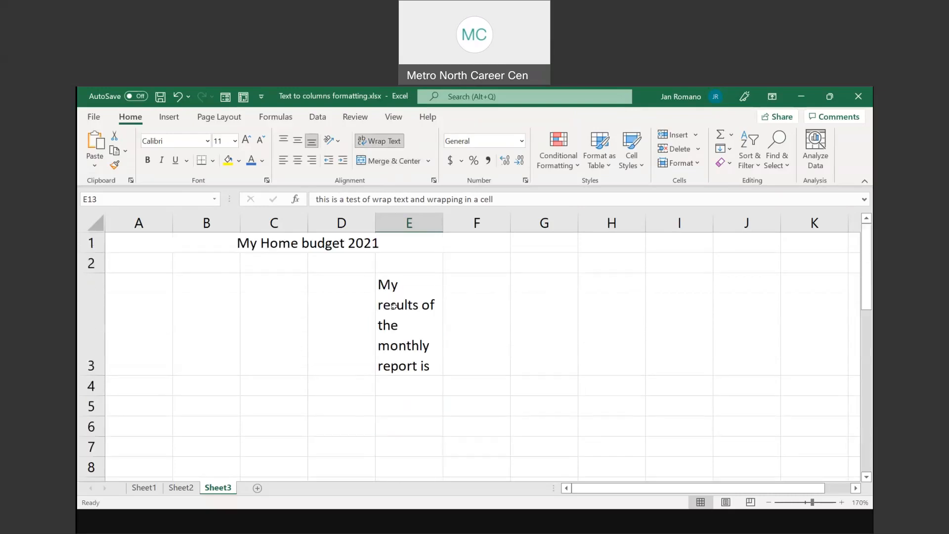
left_click(176, 96)
left_click(176, 96)
left_click(176, 96)
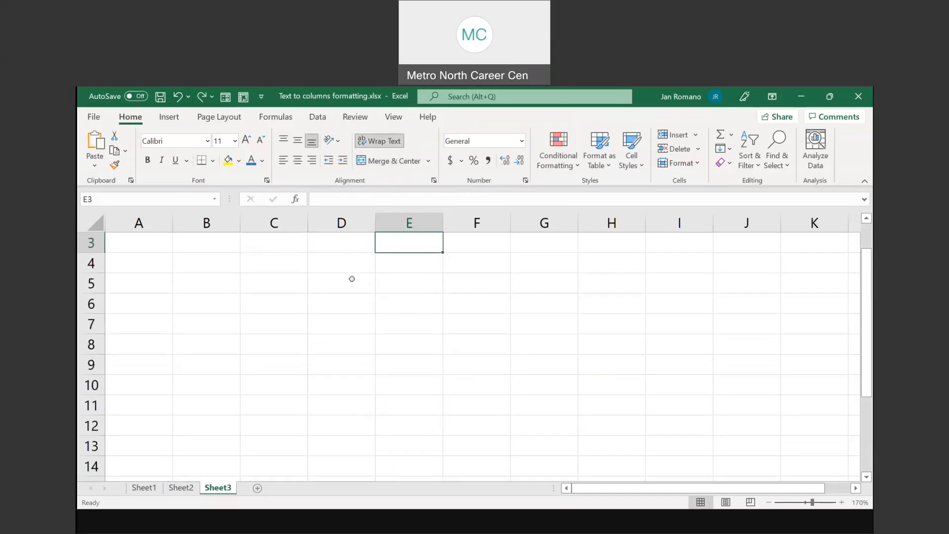
scroll(426, 304, "up", 1)
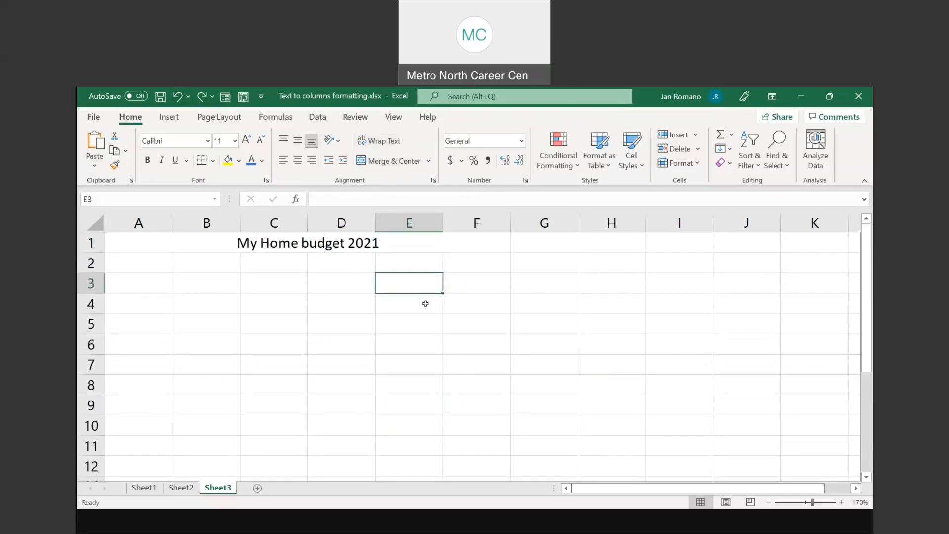
Insert a text box on Sheet3 in the empty area around cell H3.
left_click(170, 119)
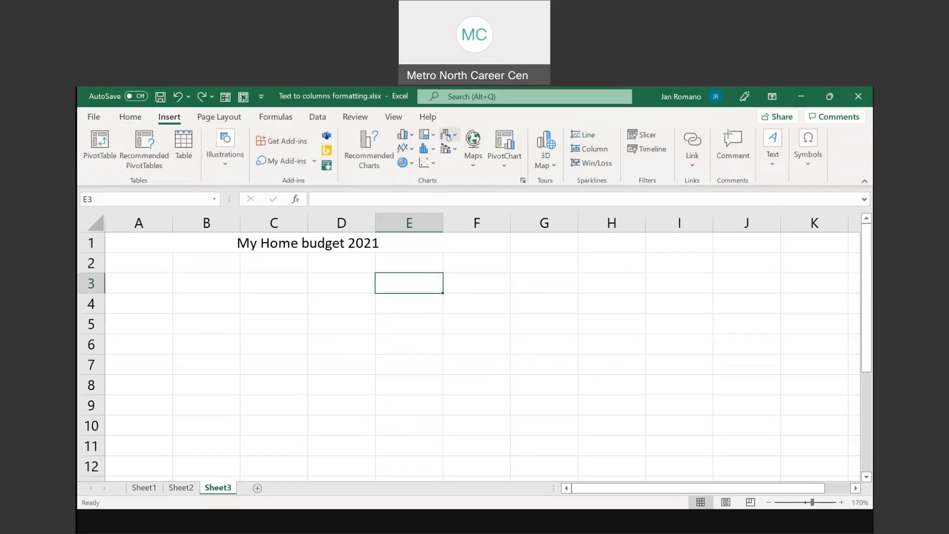
left_click(774, 171)
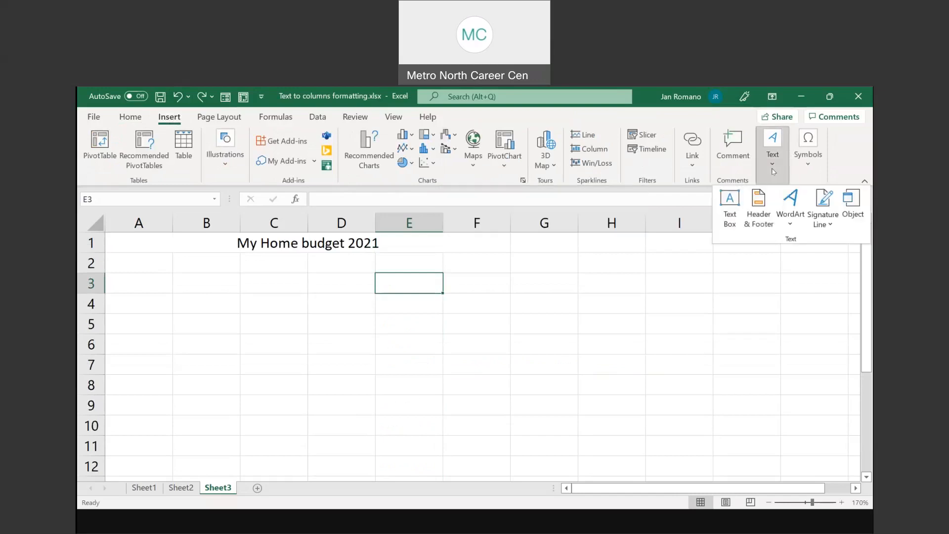
left_click(730, 222)
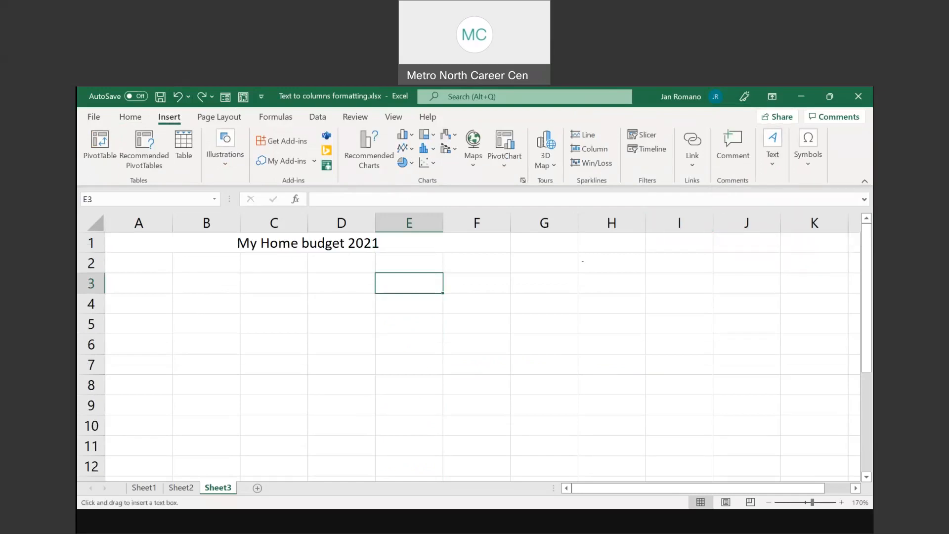
key("ctrl")
left_click(643, 272)
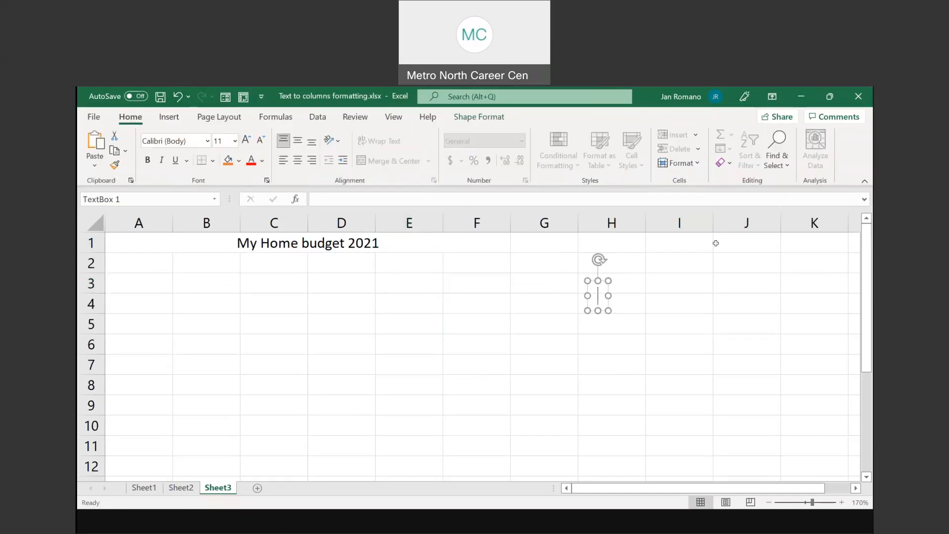
Fill the new text box with placeholder text such as "lajldfkj a dsfaljfdaslj", ending with "aljfdl;jsdafl;jdsfs;lk" on a new line.
type("lajldfkj a dsfaljfdaslj a")
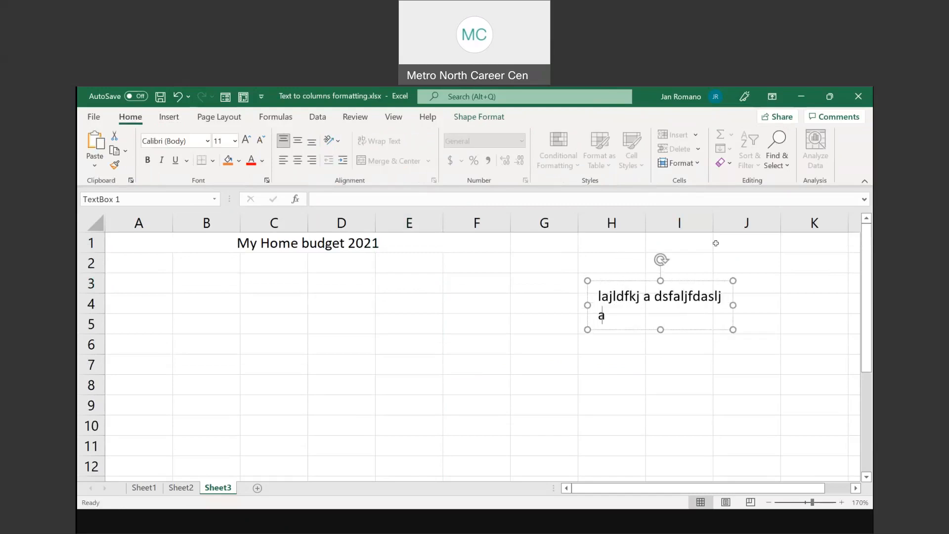
type("ladsfjasldfjadsfl;jfdsa a;ldfasj;ldafjkadfj")
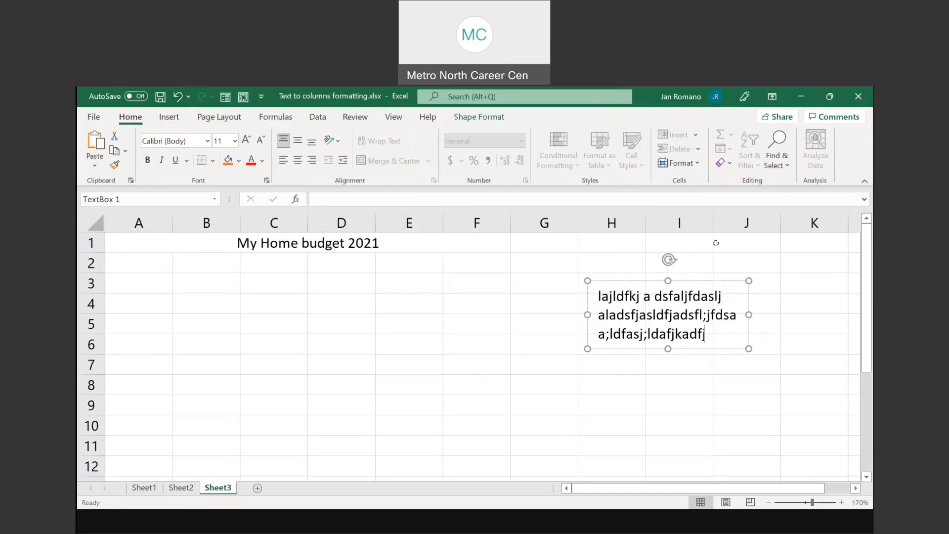
key("Return")
type("aljfdl;jsdafl;jdsfs;lk")
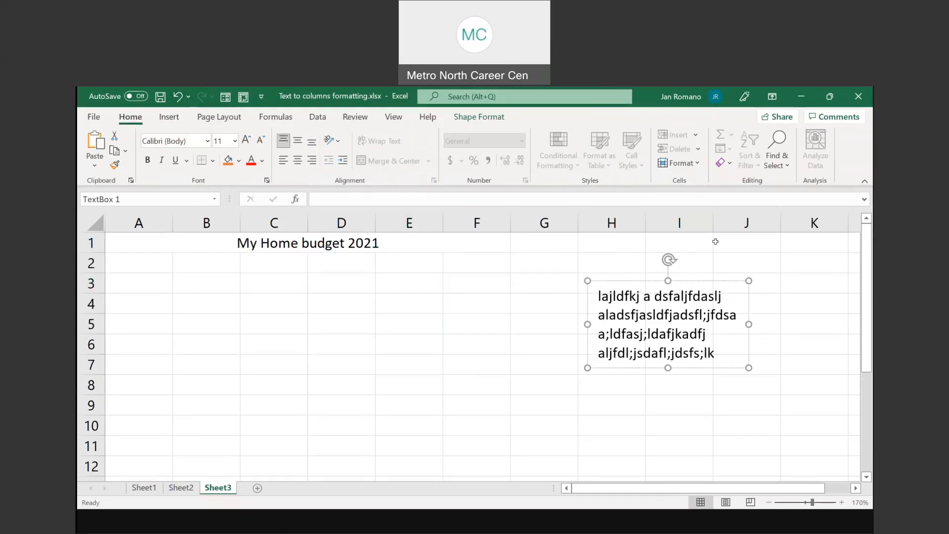
Give the text box a light blue fill and move it over columns F to H, just below row 1.
left_click_drag(650, 281, 510, 262)
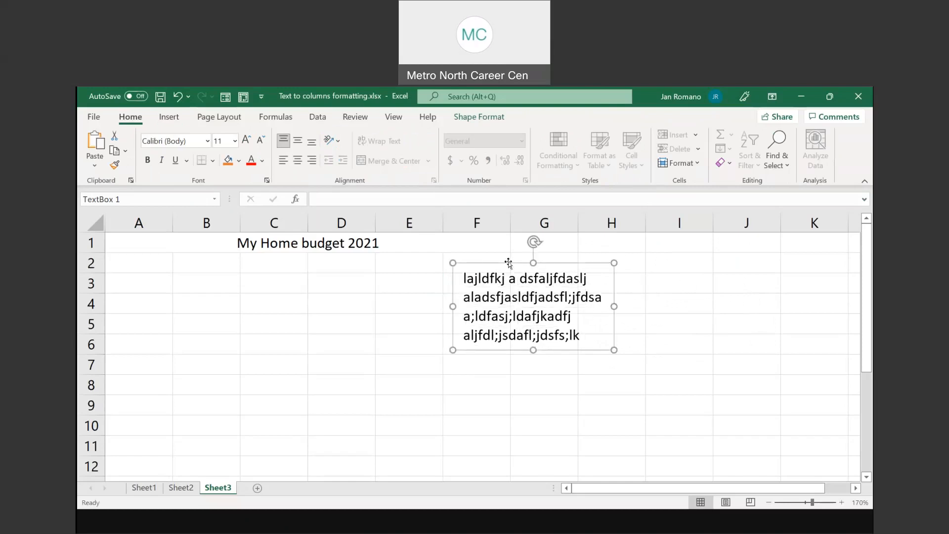
left_click(500, 119)
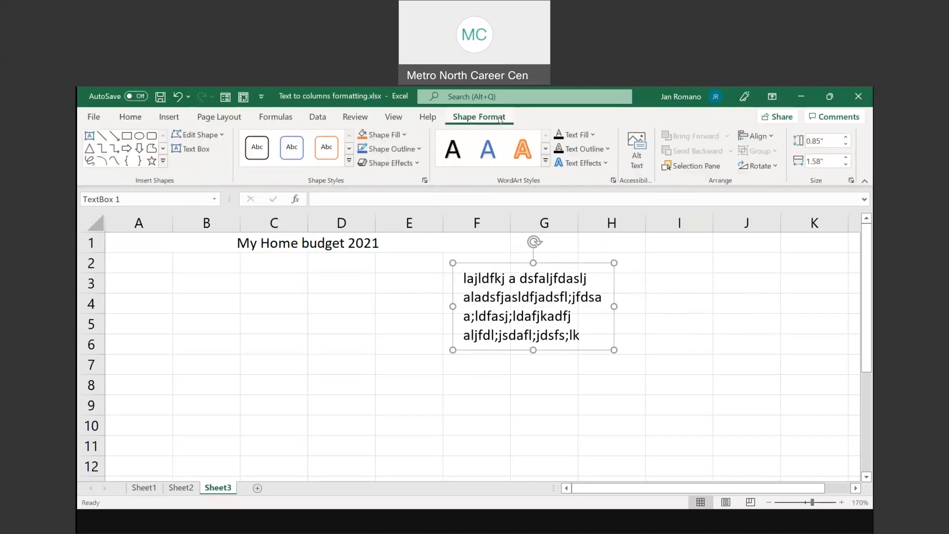
left_click(404, 136)
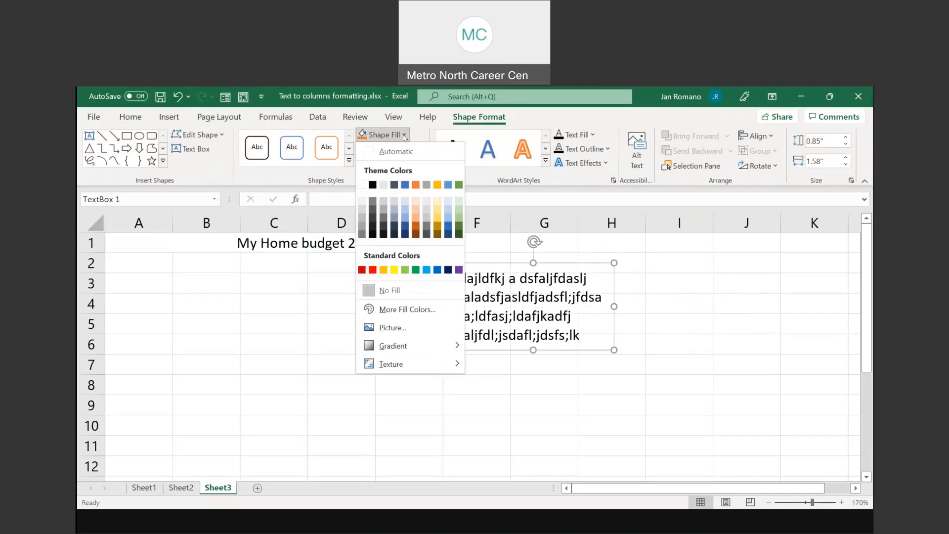
left_click(448, 201)
left_click_drag(504, 264, 527, 280)
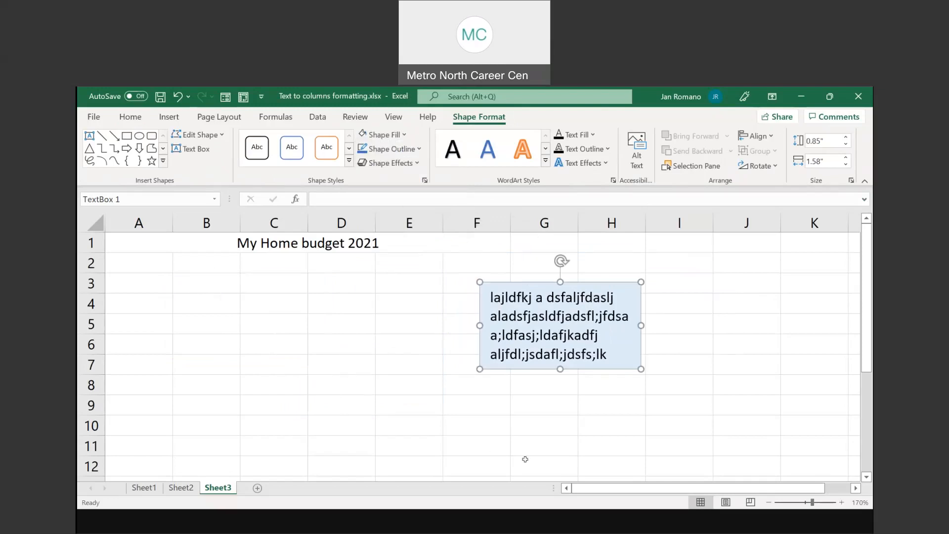
left_click_drag(515, 282, 515, 258)
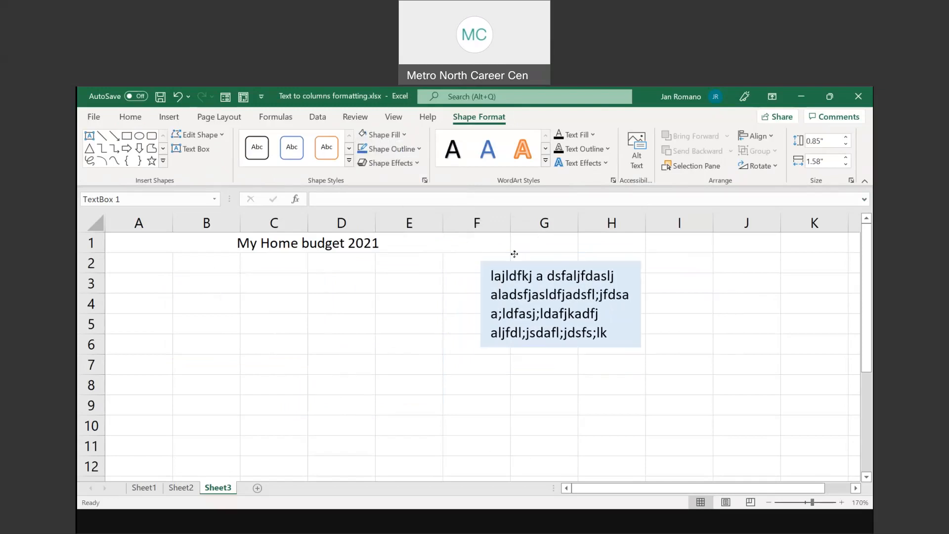
Switch to the PowerPoint slide show on Excel formatting.
left_click(498, 520)
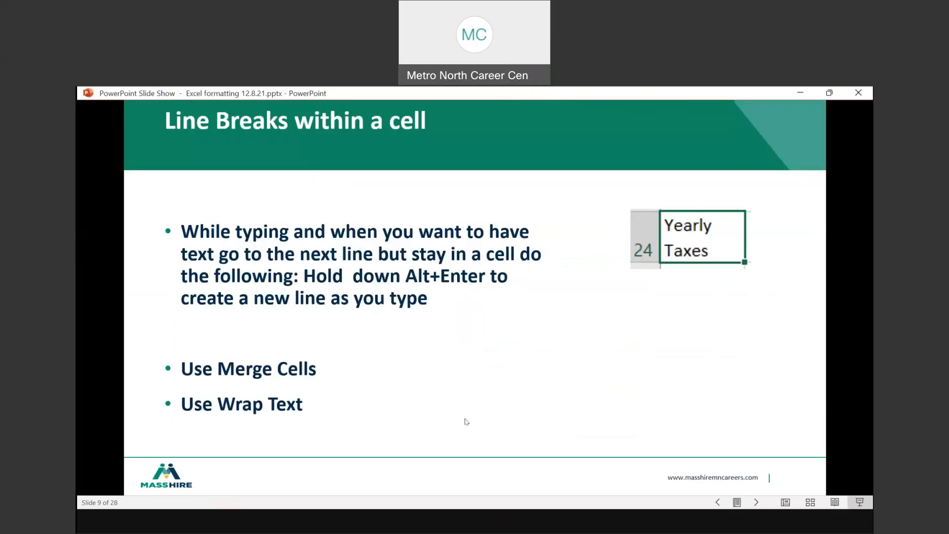
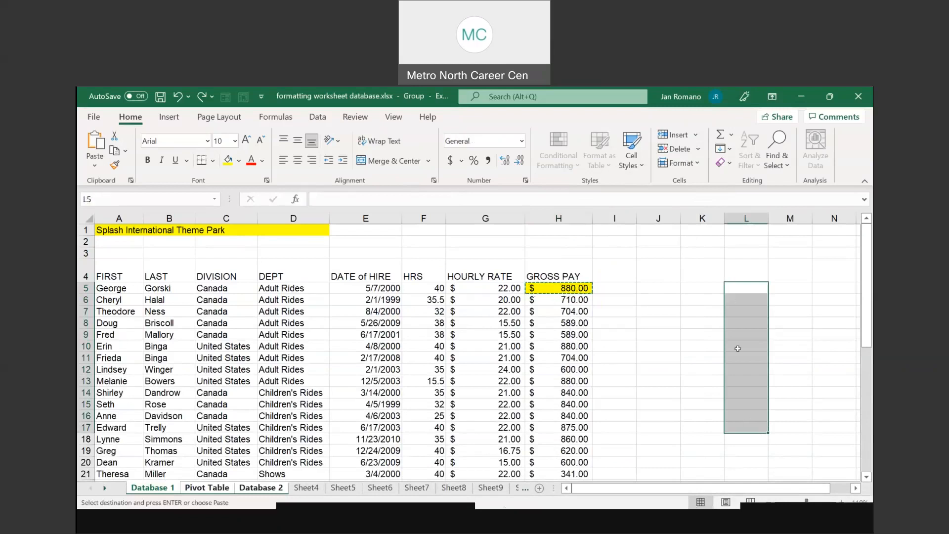
Paste only the formatting of the copied cell H5 into L5:L17 and enter 78, 62 and 58 in L5:L7.
right_click(739, 286)
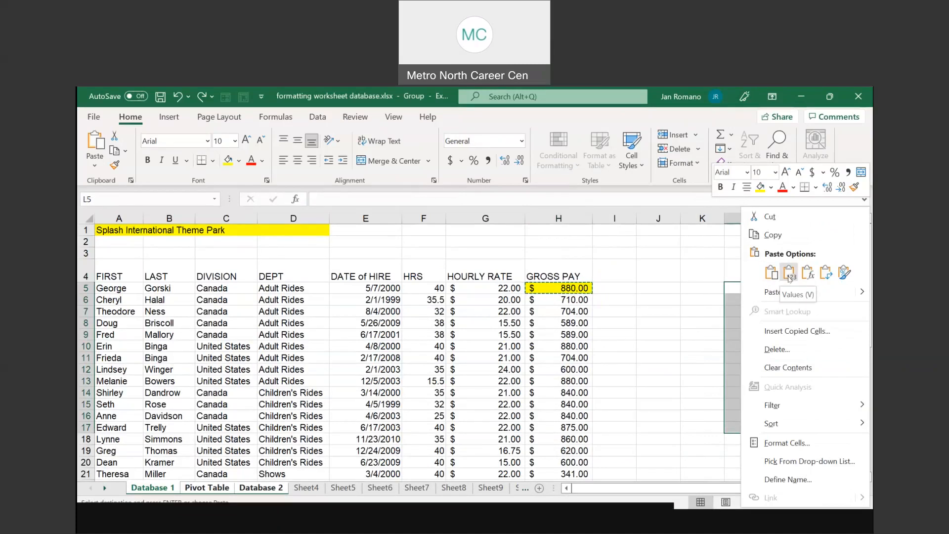
left_click(843, 273)
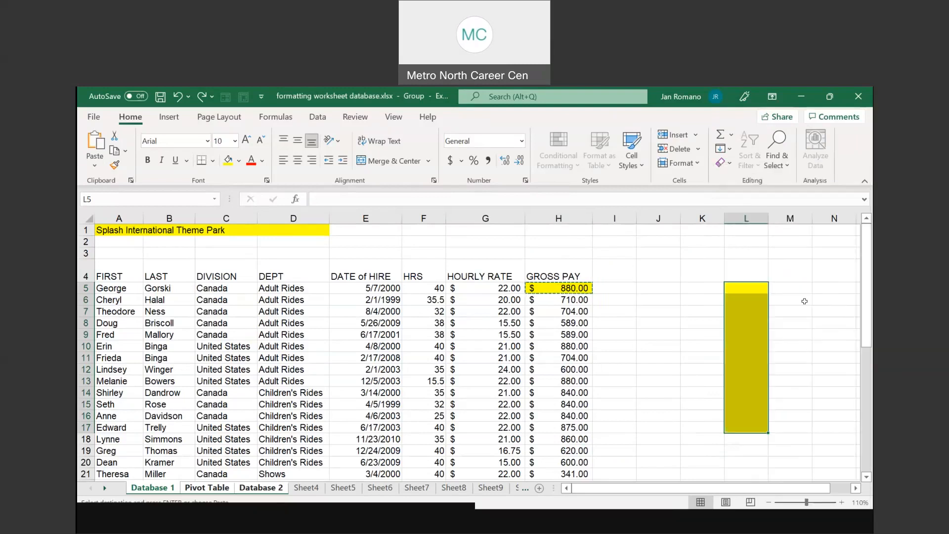
left_click(741, 288)
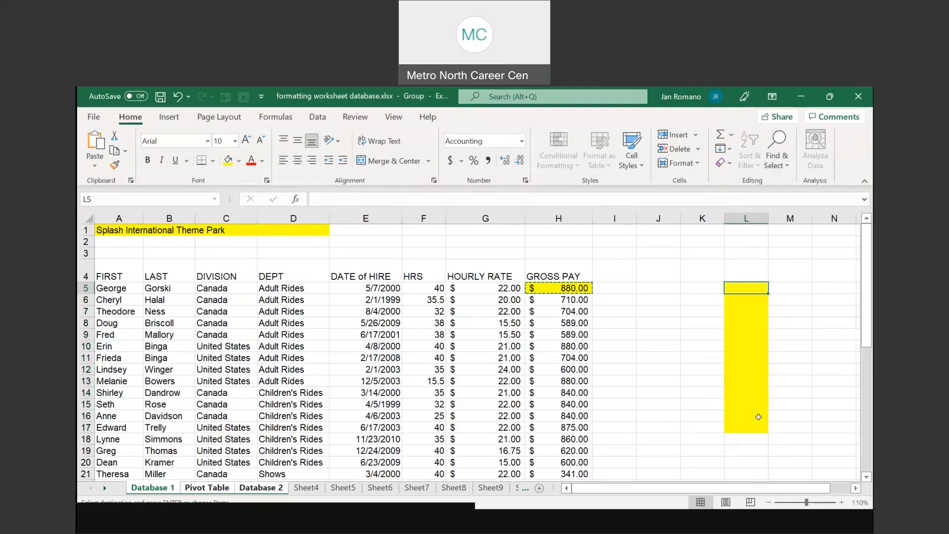
type("78")
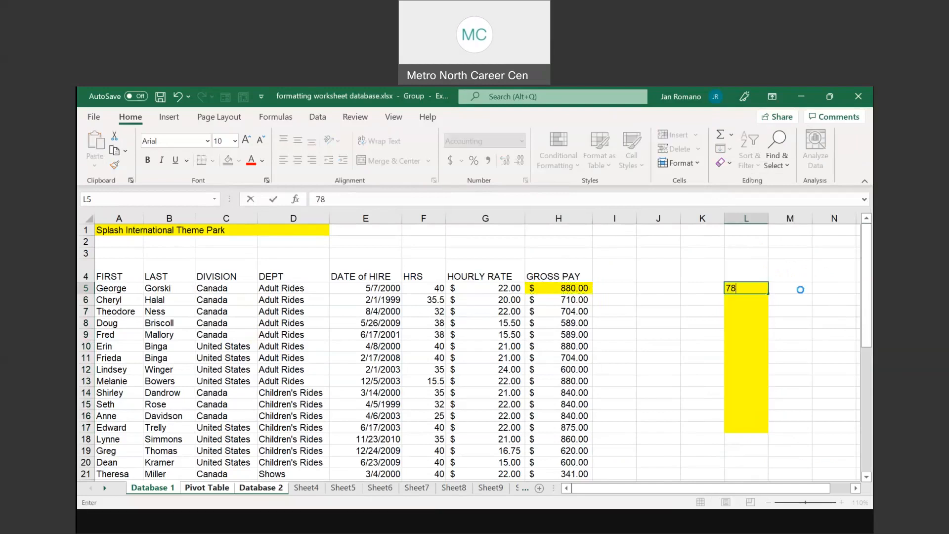
key("Return")
type("62")
key("Return")
type("58")
key("Return")
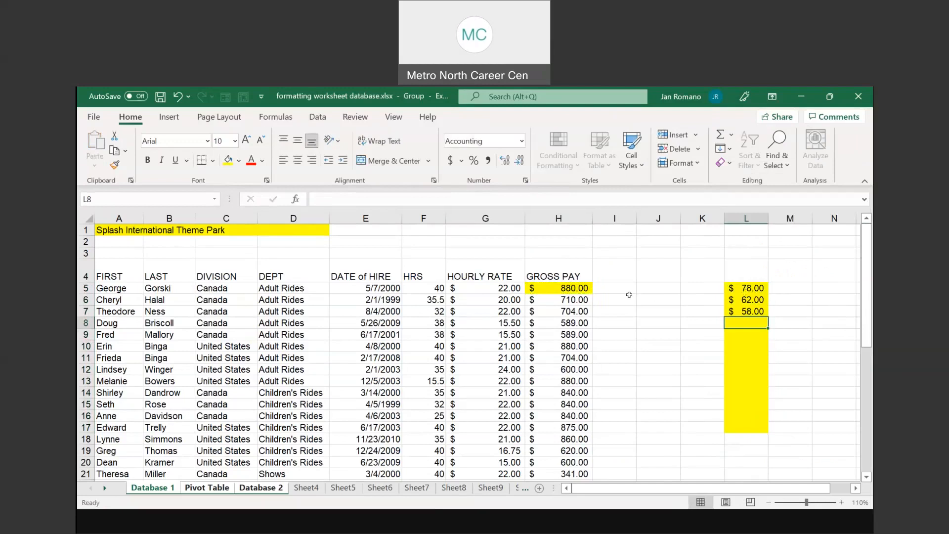
Undo the three entries in column L, the pasted formatting and the yellow fill of cell H5.
left_click(178, 96)
left_click(178, 96)
left_click(178, 96)
left_click(178, 96)
left_click(178, 96)
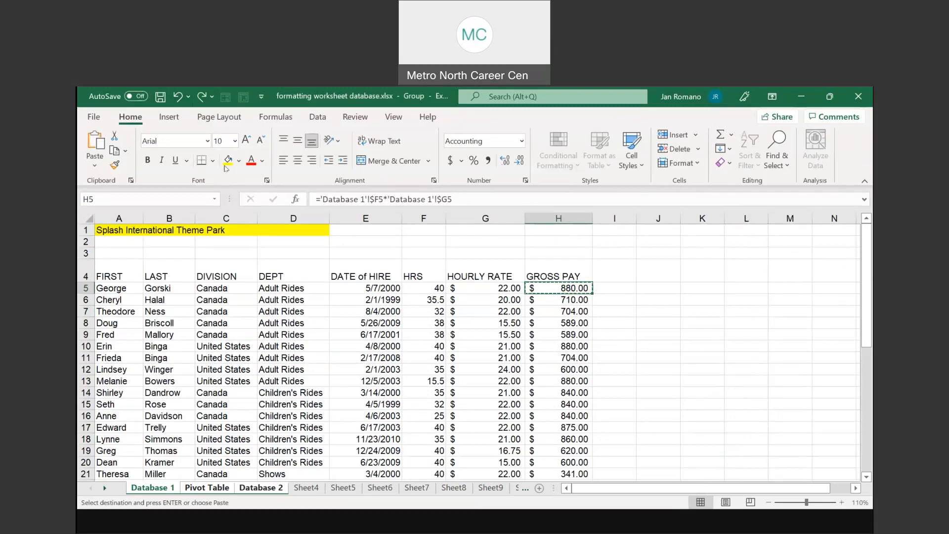
Apply a yellow fill and red font color to gross pay cell H5 and copy the cell.
left_click(228, 160)
left_click(250, 159)
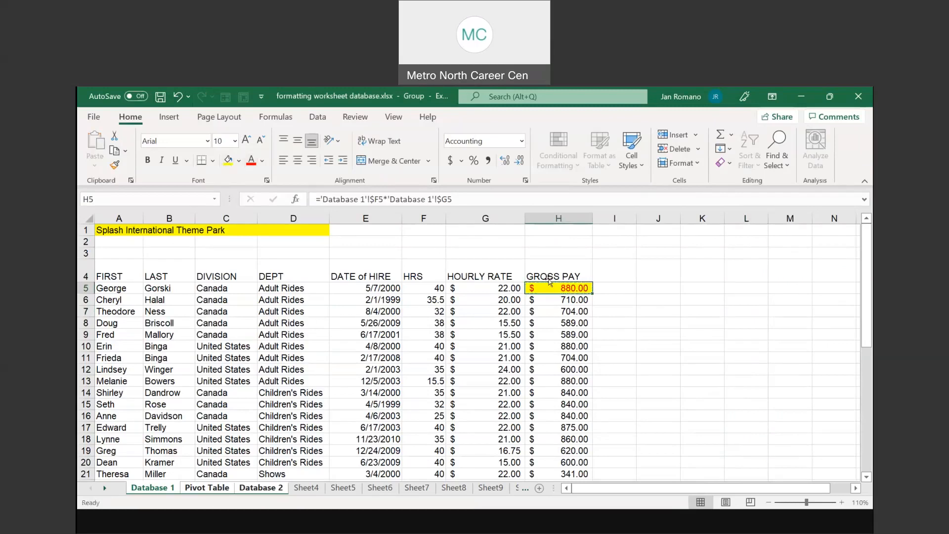
right_click(567, 289)
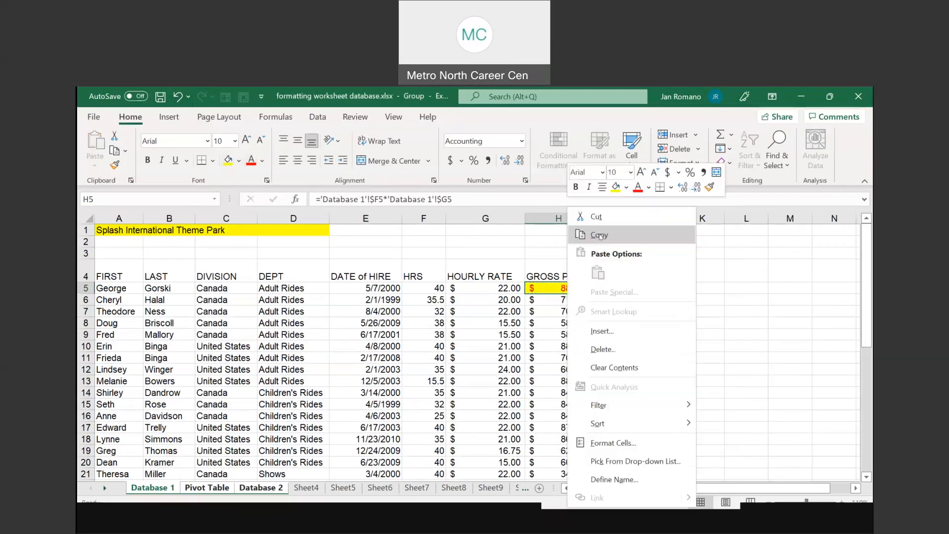
left_click(600, 236)
Paste only the formatting of the copied gross pay cell into cells L5:L16.
left_click_drag(737, 286, 749, 430)
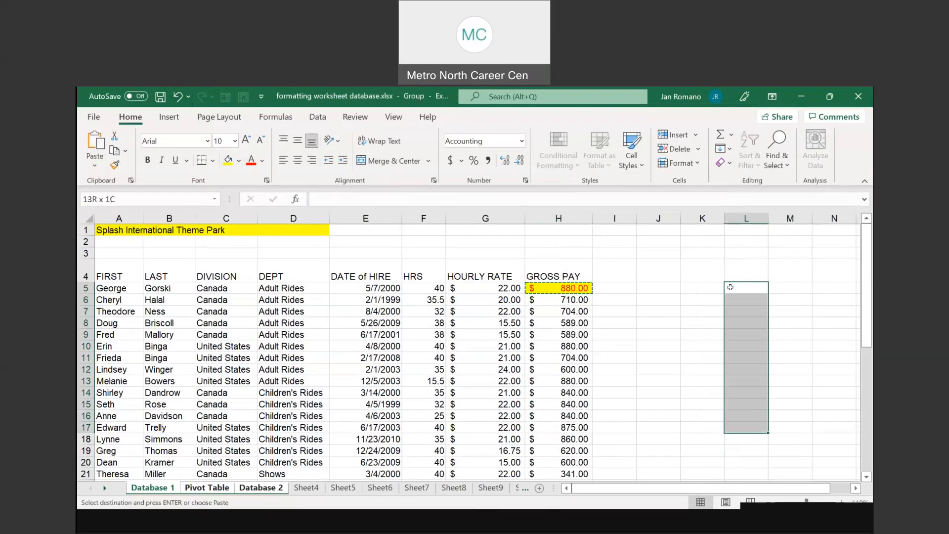
right_click(760, 283)
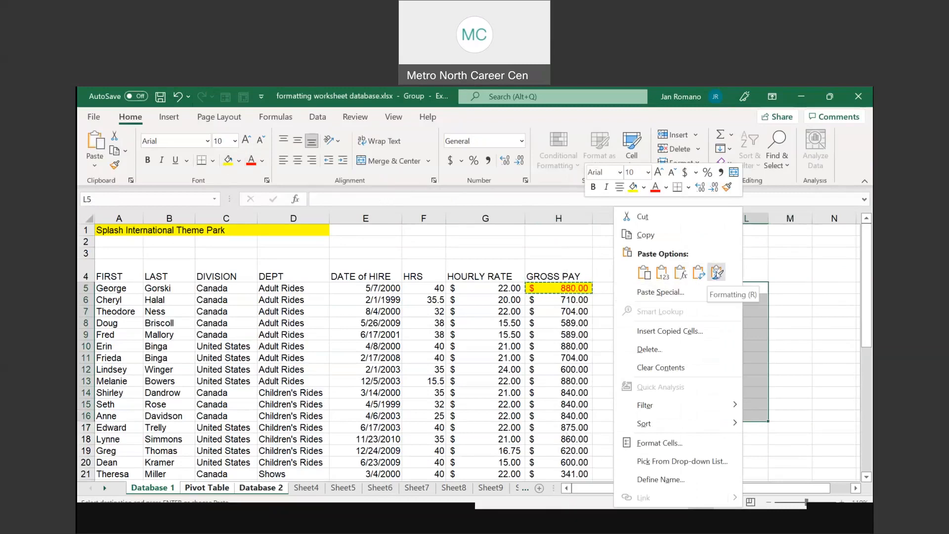
key("ctrl")
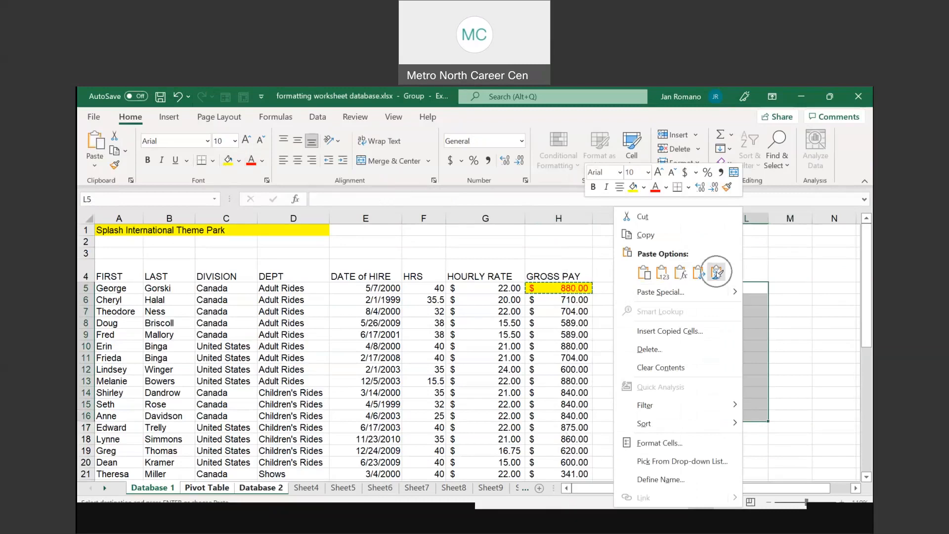
key("ctrl")
key("ctrl")
key("ctrl")
left_click(717, 273)
Enter 89, 54 and 21 in the formatted cells L5:L7.
left_click(755, 289)
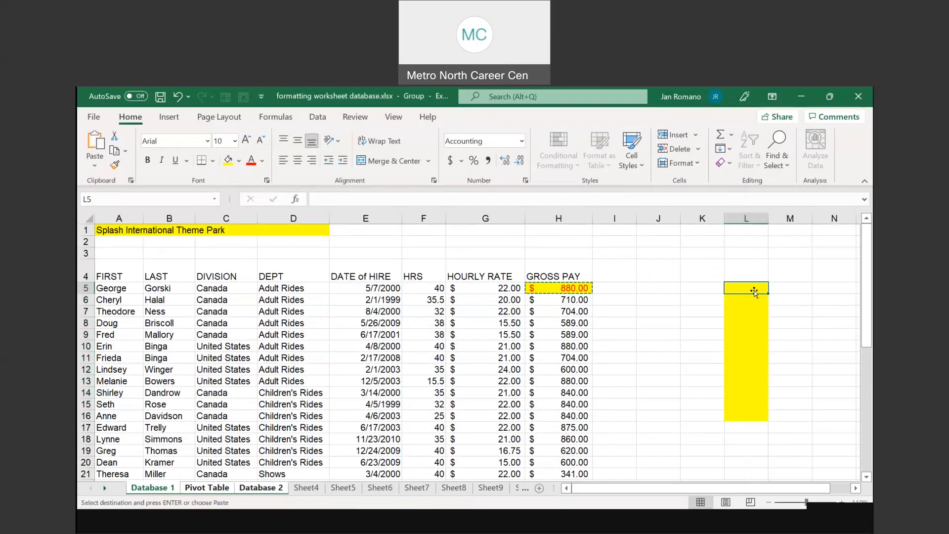
type("89")
key("Return")
type("54")
key("Return")
type("21")
key("Return")
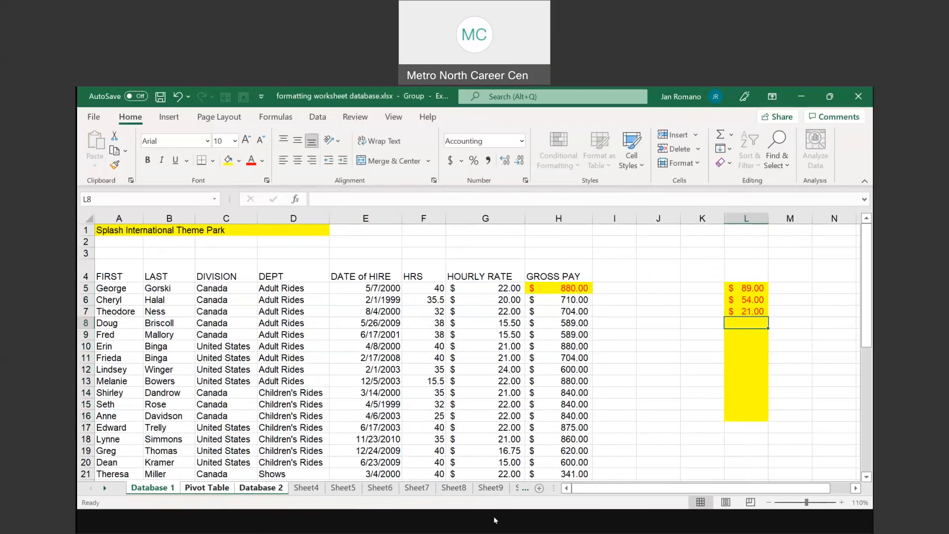
Check the "Copying Formats" slide in the PowerPoint slide show and return to the Excel workbook.
left_click(496, 497)
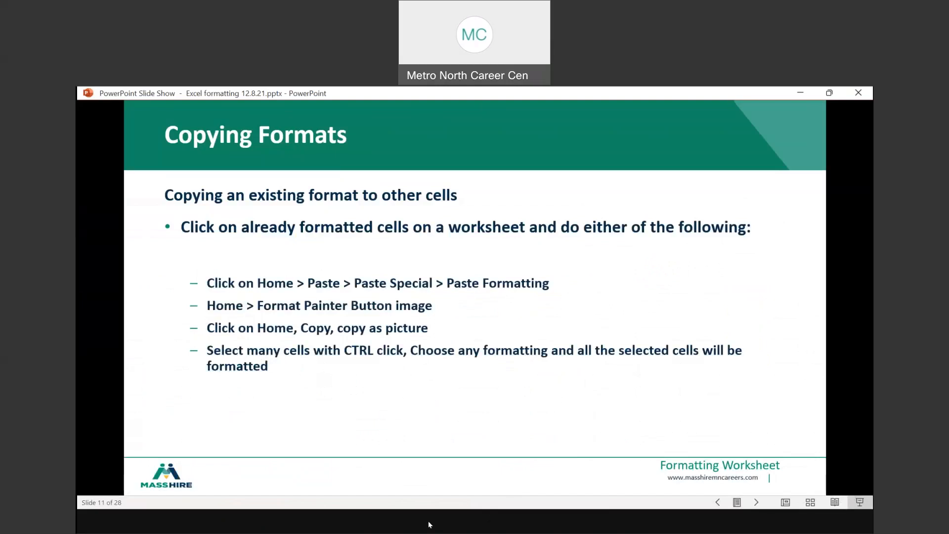
left_click(503, 487)
Clear the contents of cells L5:L16, followed by a Clear All on the same range.
left_click_drag(750, 283, 747, 418)
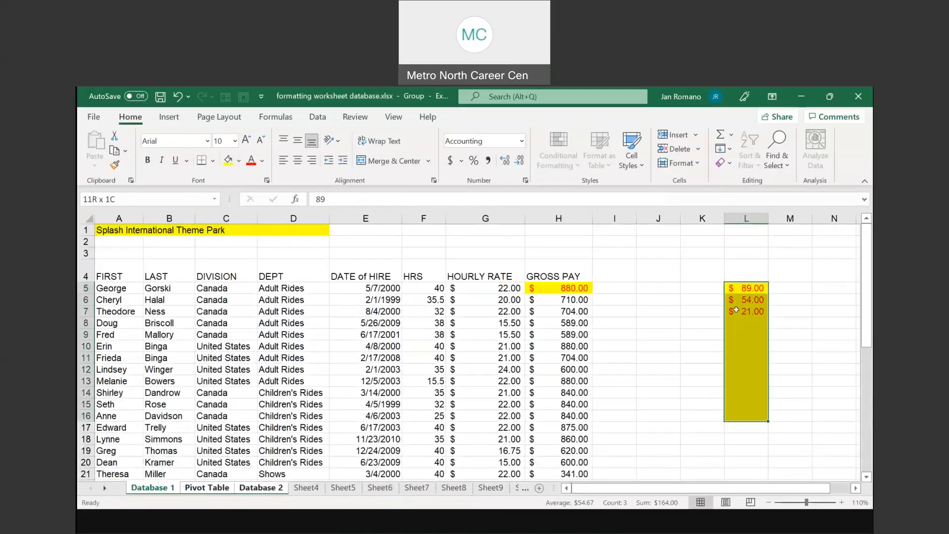
left_click(729, 165)
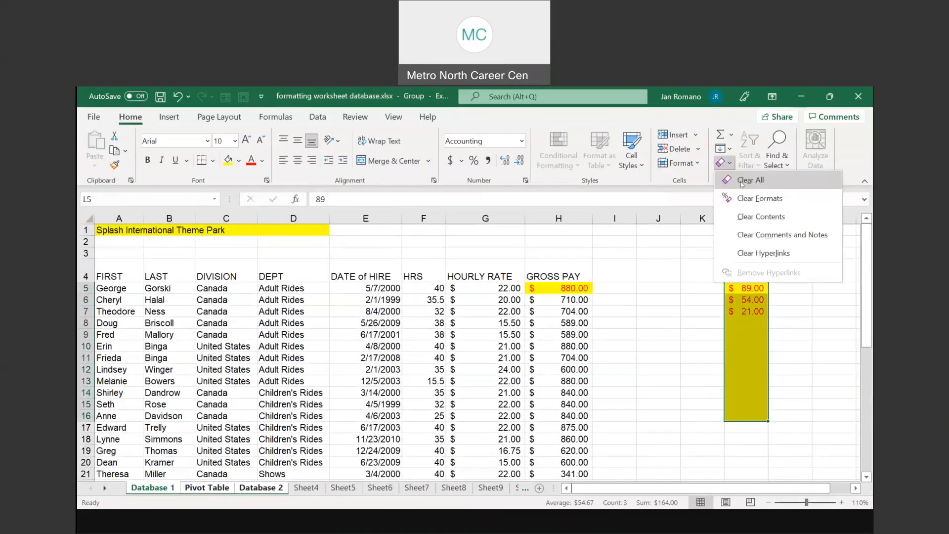
left_click(755, 219)
left_click(729, 163)
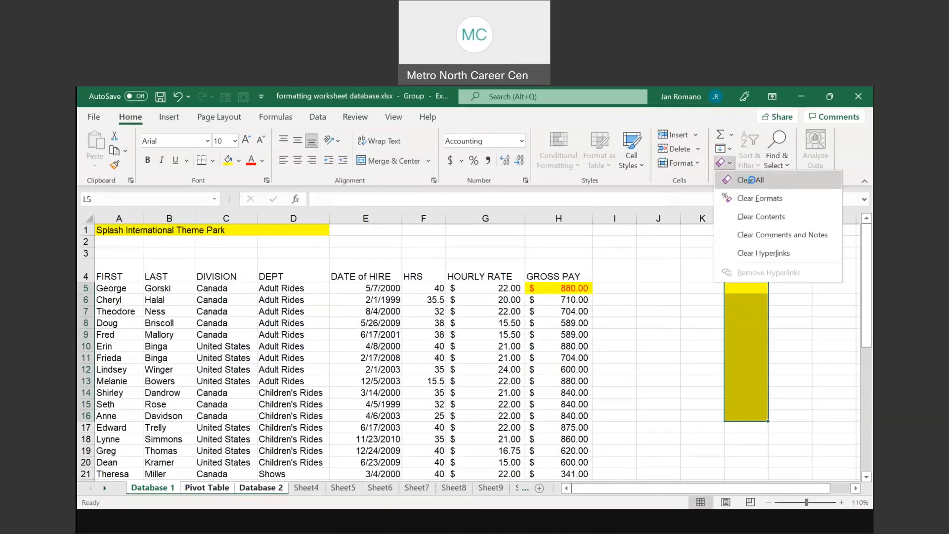
left_click(751, 180)
Copy the formatting of gross pay cell H5 onto cells F5, G12, F19 and H21 with a locked Format Painter.
left_click(576, 286)
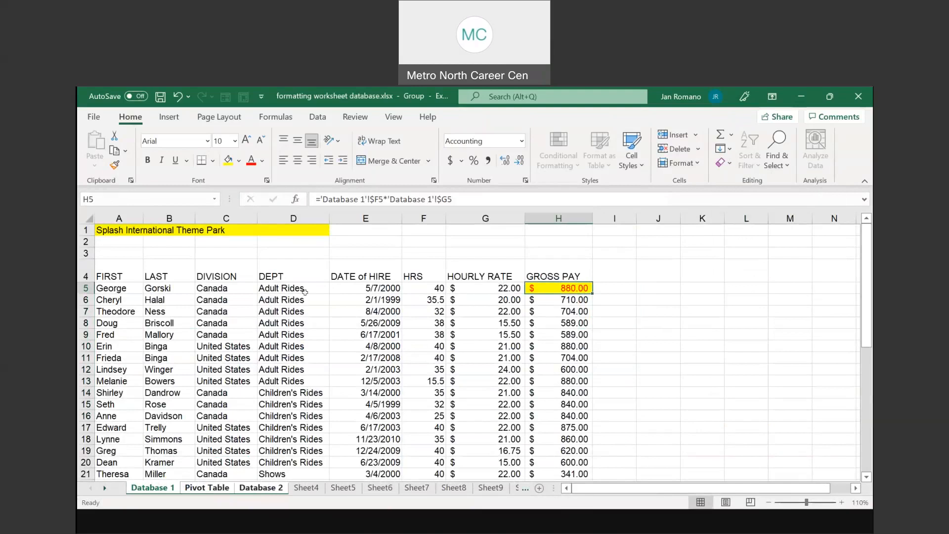
left_click(369, 288)
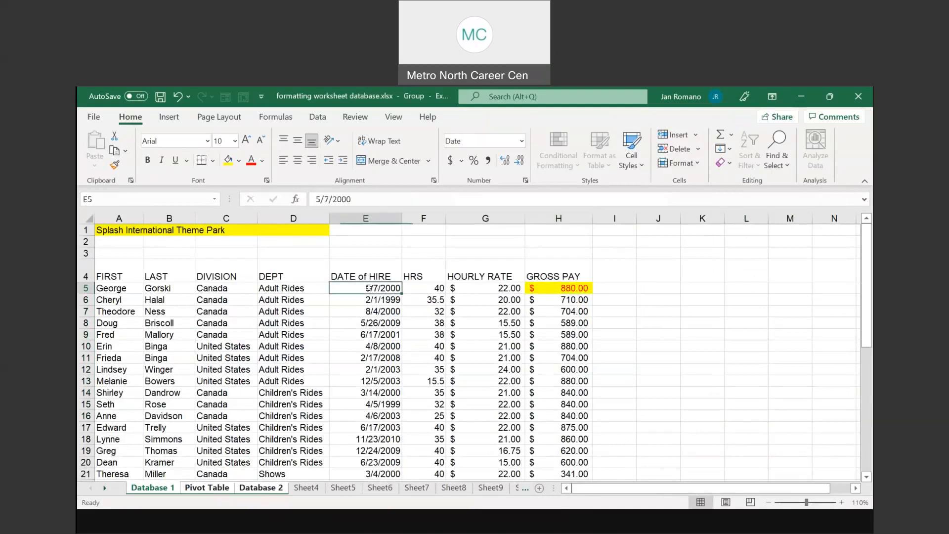
left_click(499, 286)
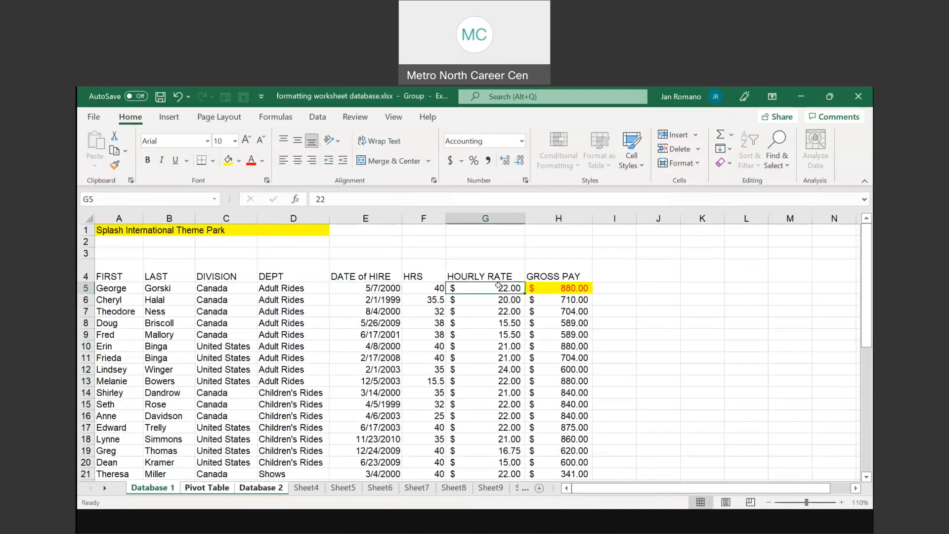
left_click(571, 288)
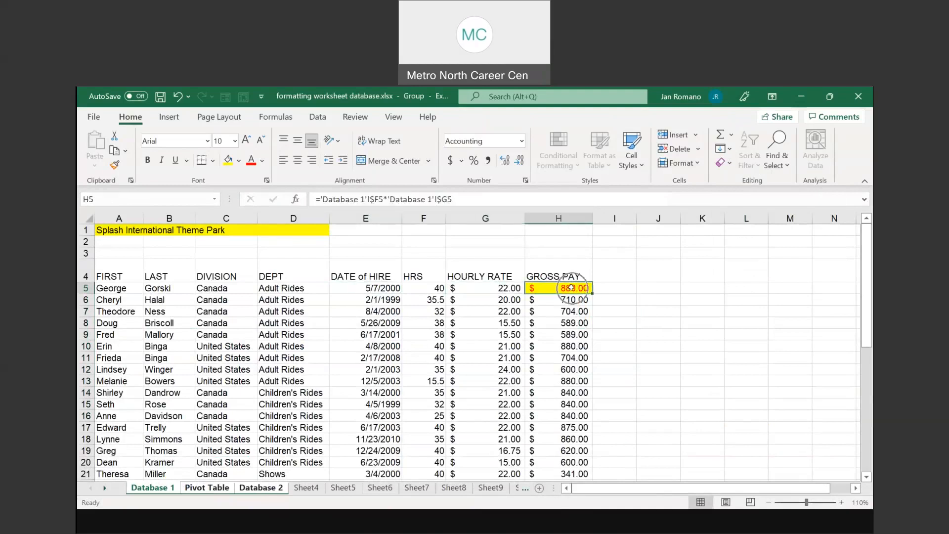
left_click(114, 166)
key("ctrl")
left_click(114, 165)
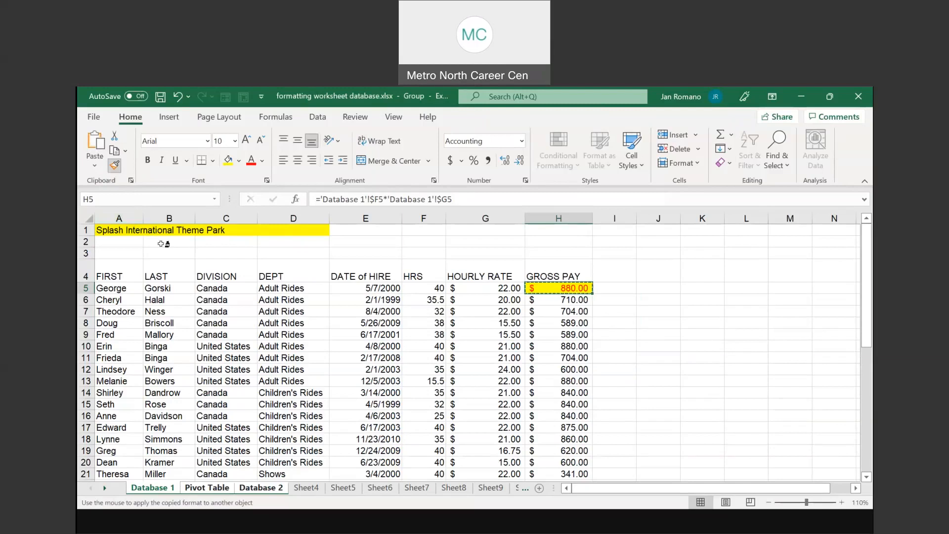
left_click(427, 288)
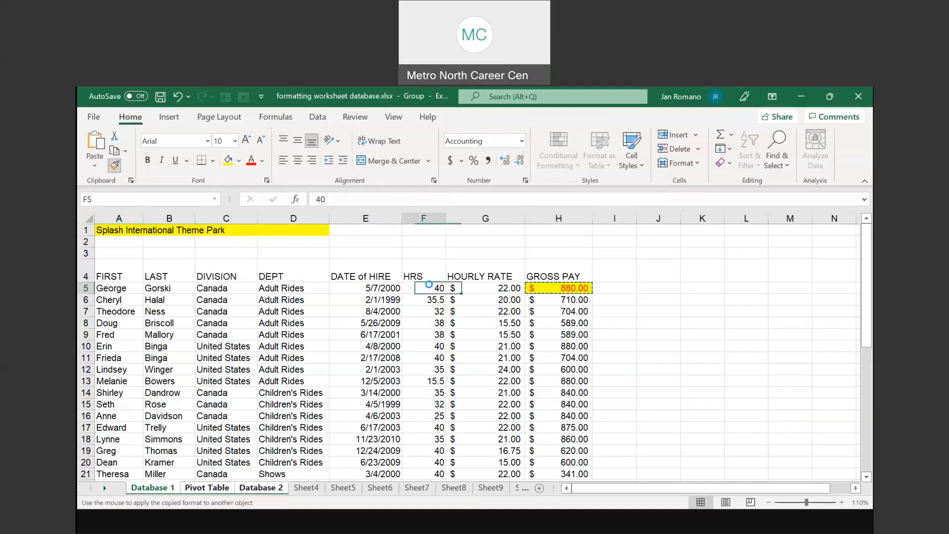
left_click(504, 369)
left_click(447, 454)
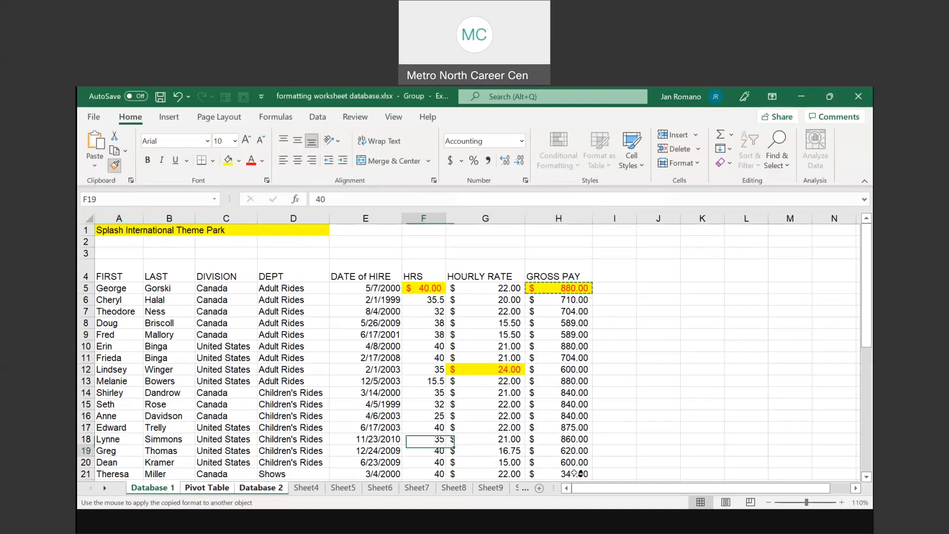
left_click(575, 474)
scroll(584, 430, "down", 2)
scroll(586, 406, "up", 2)
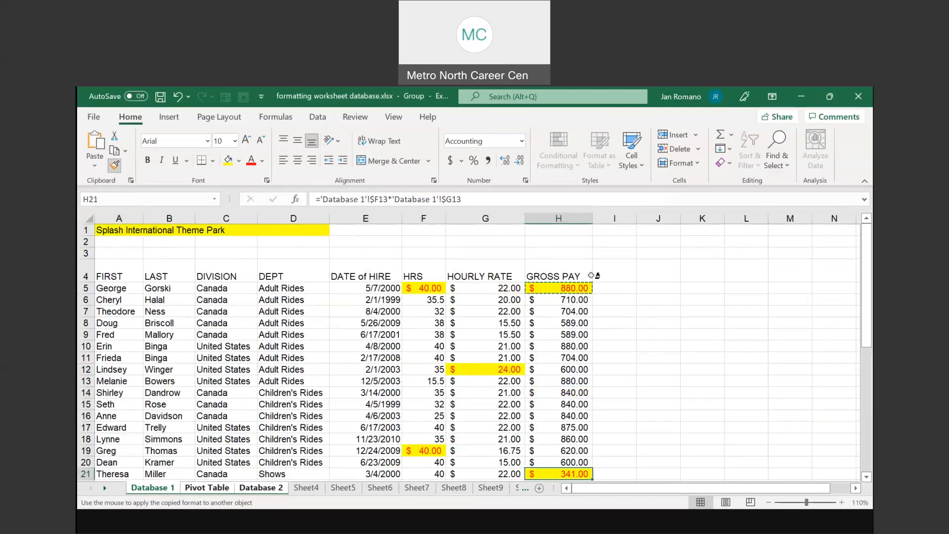
Paint the same format across the header row A4:H4 and turn off the Format Painter.
left_click_drag(106, 275, 583, 275)
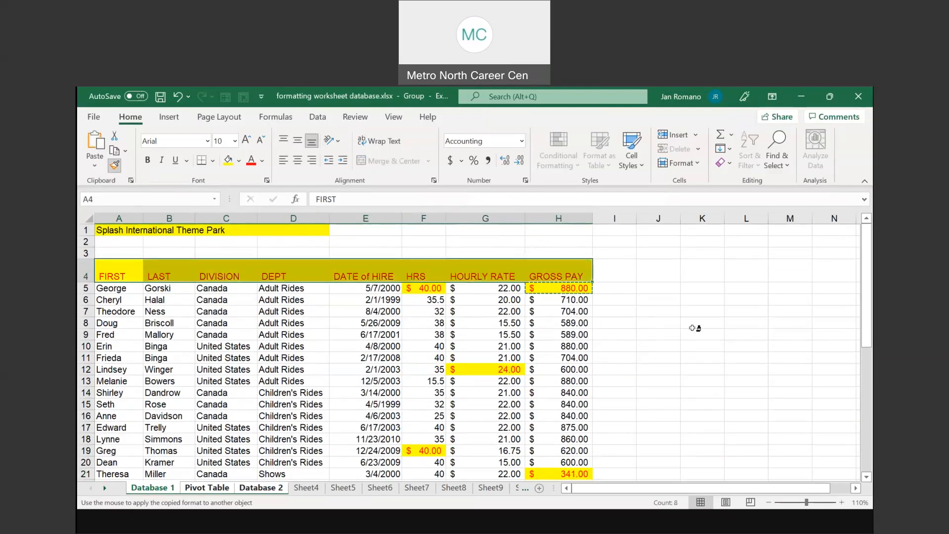
left_click(116, 166)
left_click(665, 262)
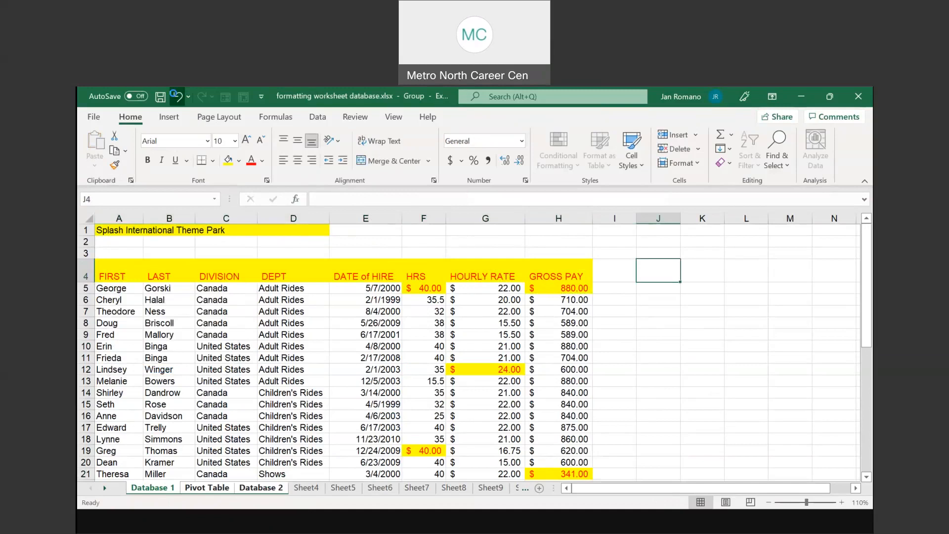
Undo the painted formats, the pasted formats in L5:L16 and the colour formatting of H5, and cancel the pending copy.
left_click(177, 96)
left_click(177, 95)
left_click(176, 96)
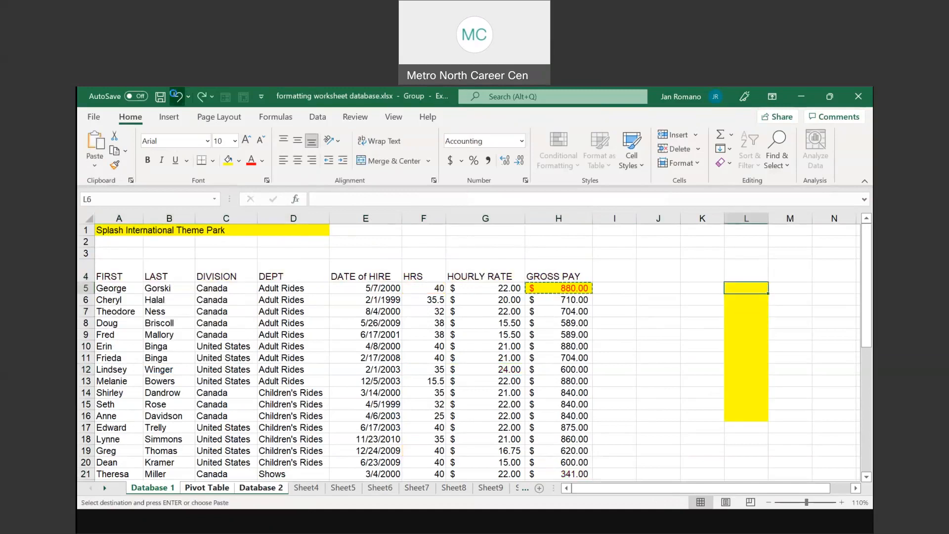
left_click(177, 96)
left_click(177, 96)
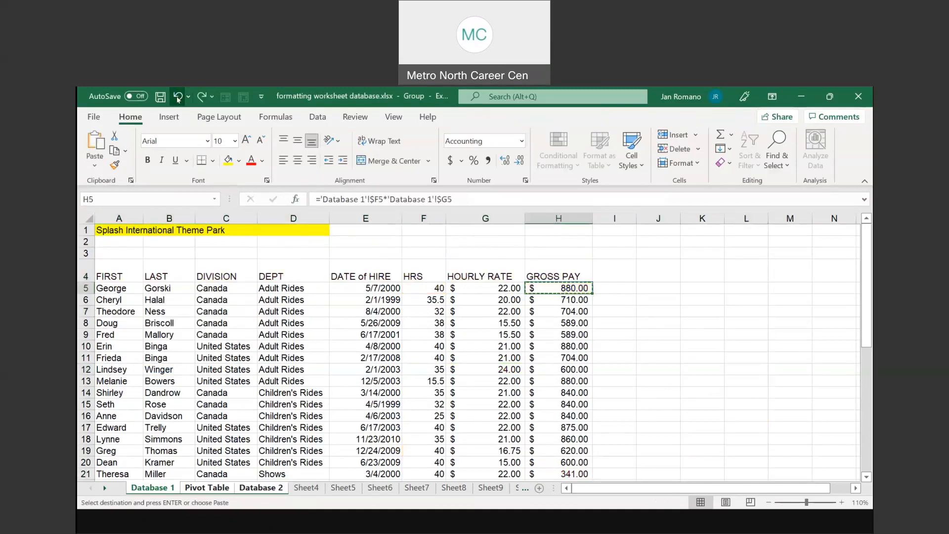
key("Down")
key("Escape")
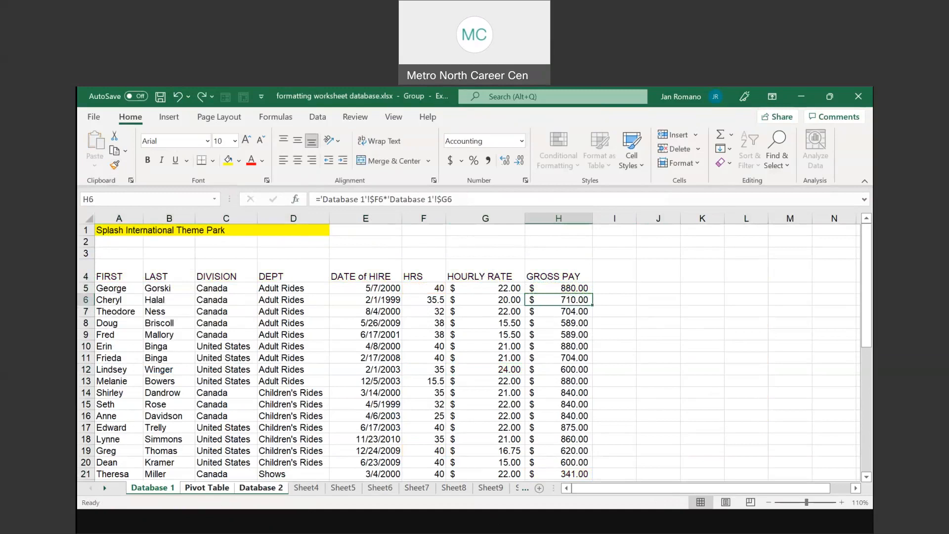
Switch to the PowerPoint slide show and advance from "Copying Formats" to the "Flash Fill" slide.
left_click(495, 522)
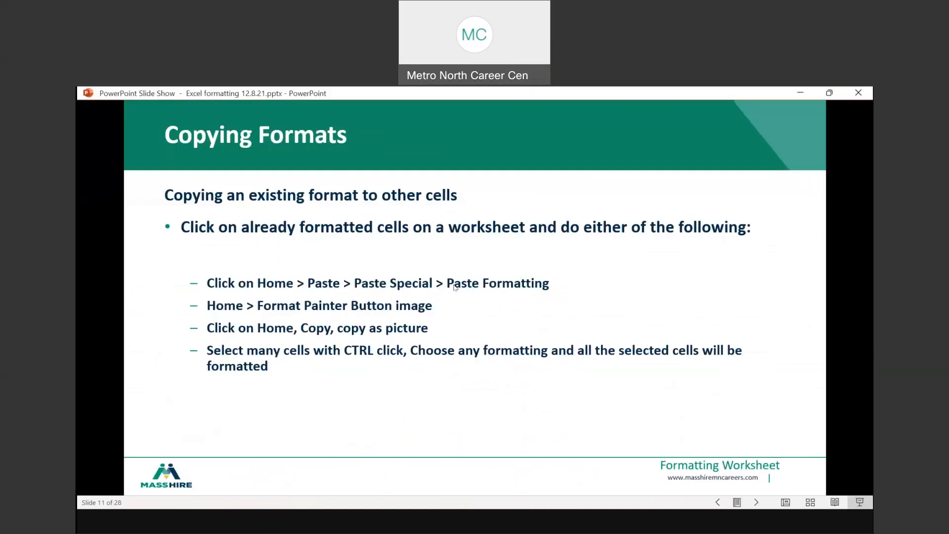
key("Right")
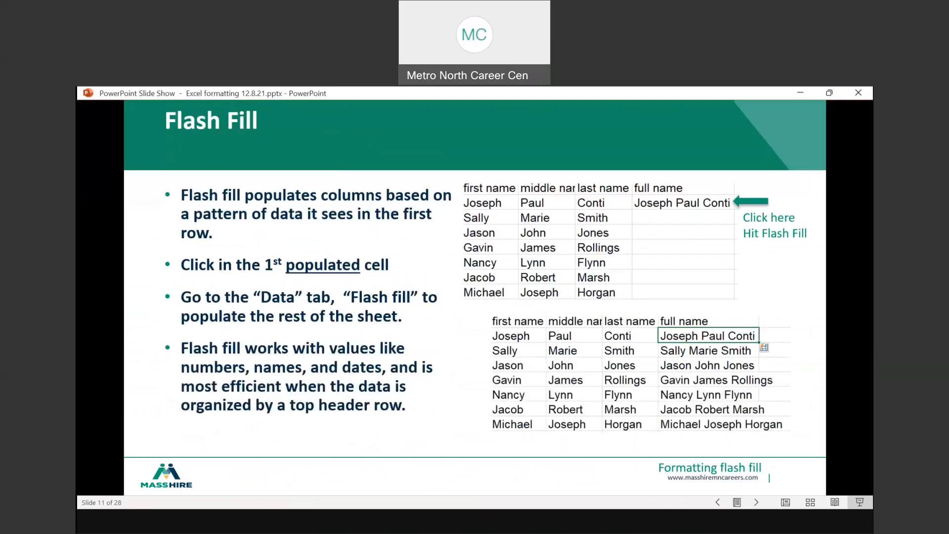
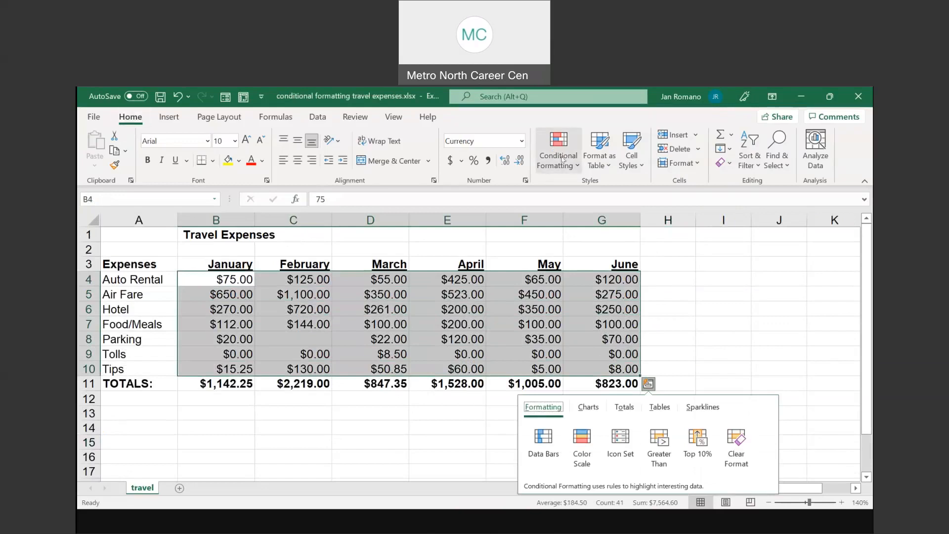
Apply a conditional format to B4:G10 that highlights values greater than 500 with Light Red Fill with Dark Red Text.
left_click(564, 161)
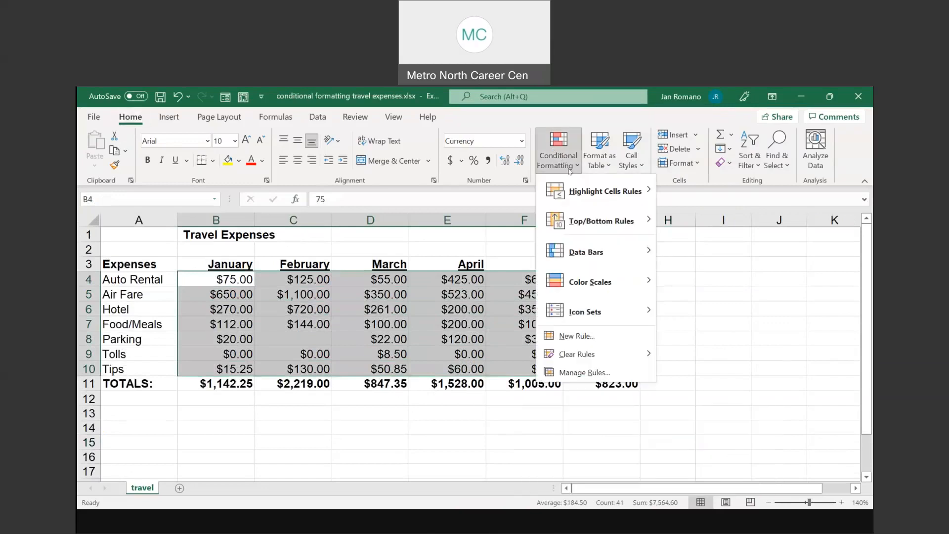
mouse_move(585, 194)
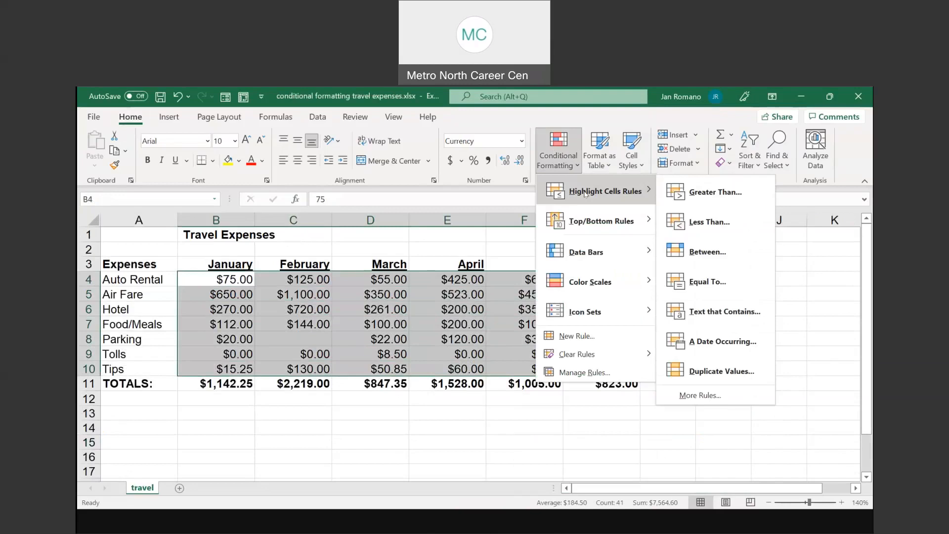
left_click(710, 193)
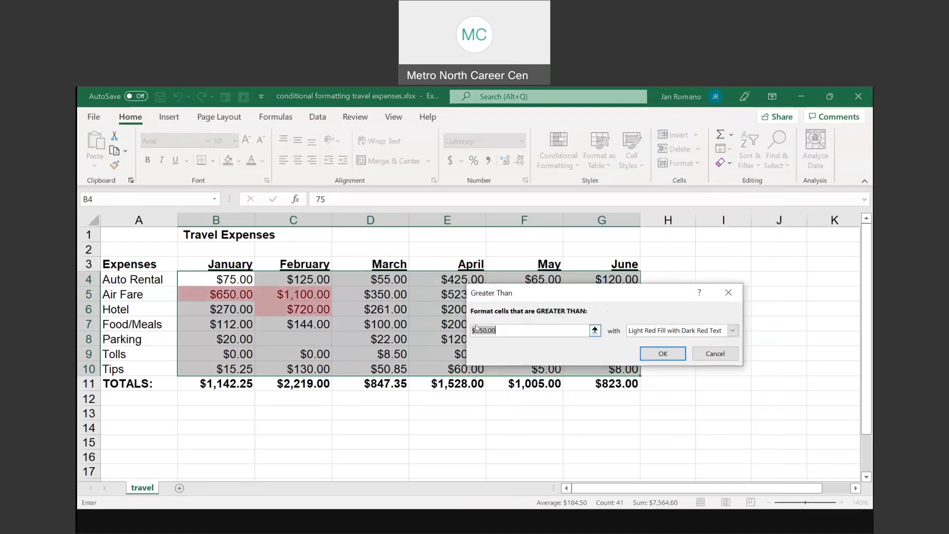
type("500")
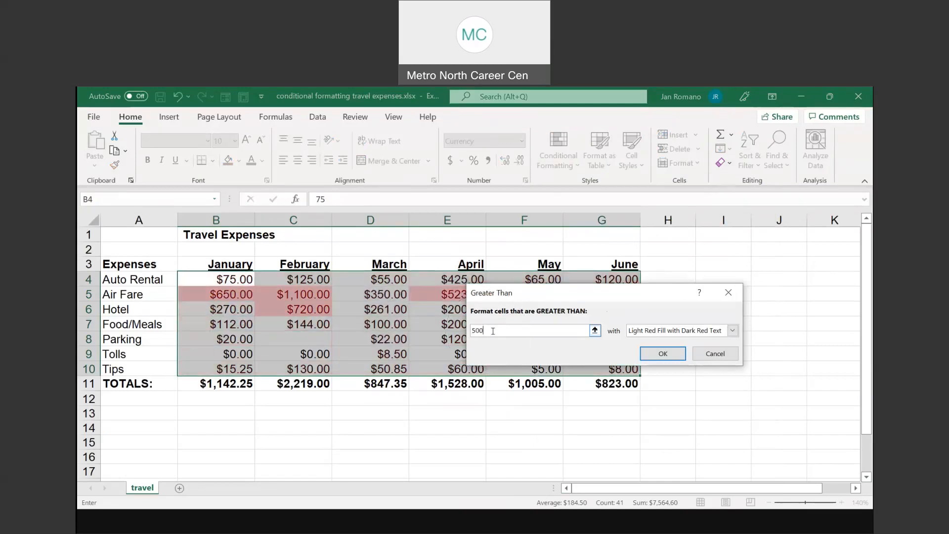
left_click(733, 331)
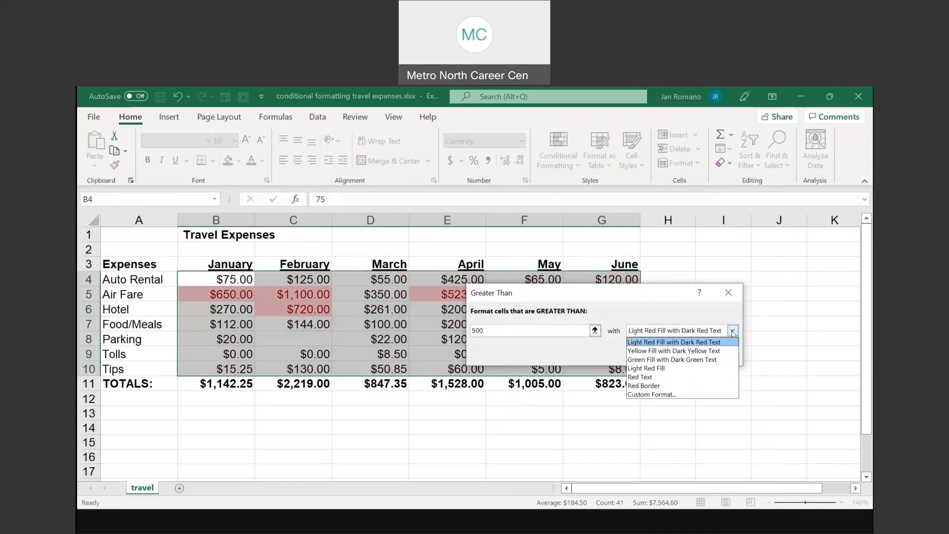
left_click(663, 333)
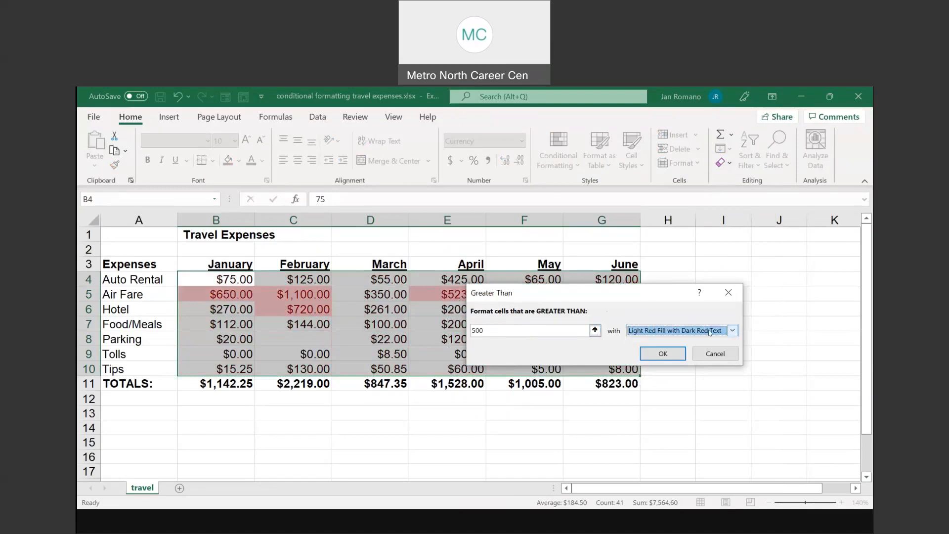
left_click(663, 353)
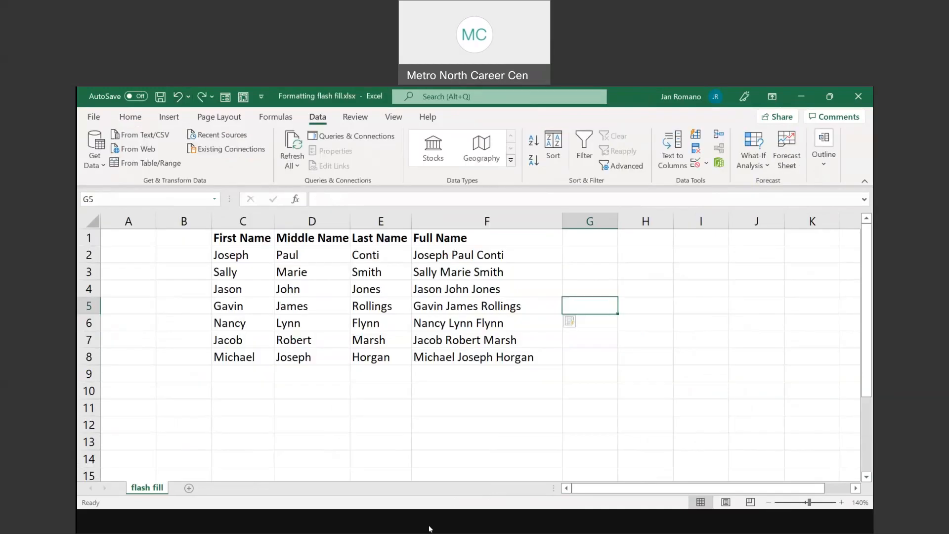
Look through the open flash fill and Cookie Sales workbooks and return to the conditional formatting travel expenses workbook.
left_click(430, 527)
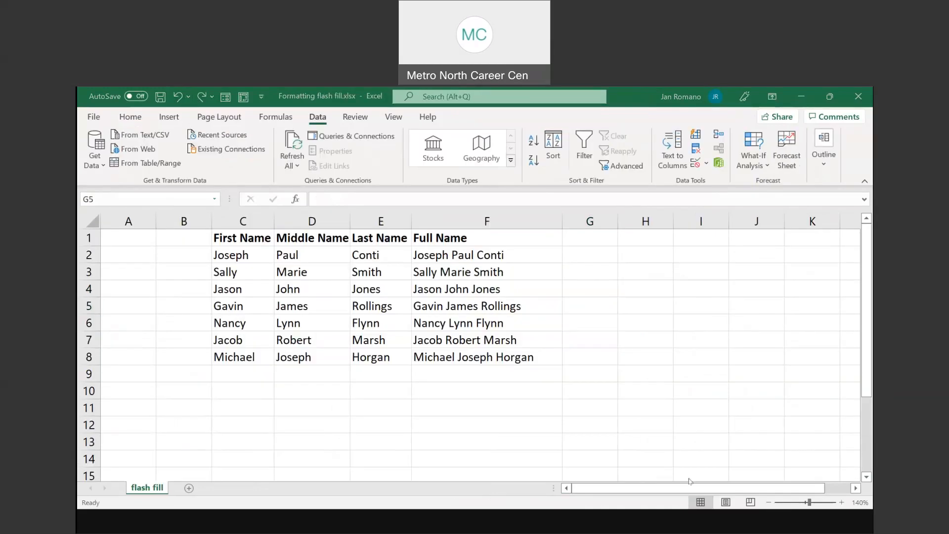
left_click(690, 481)
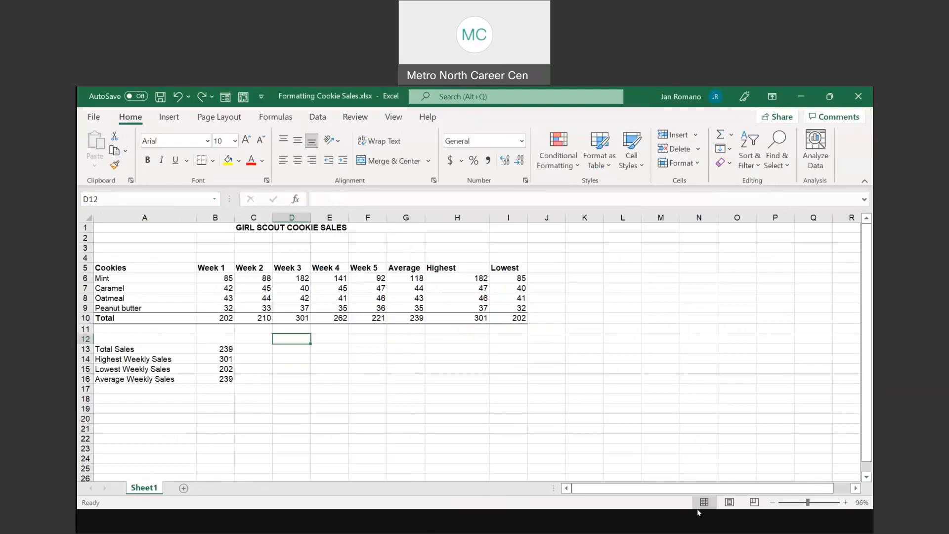
left_click(454, 517)
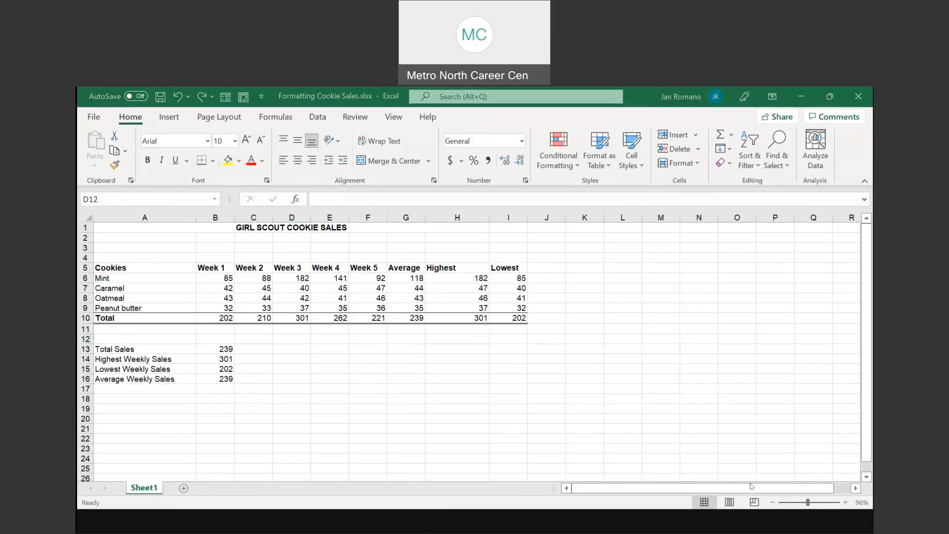
left_click(751, 486)
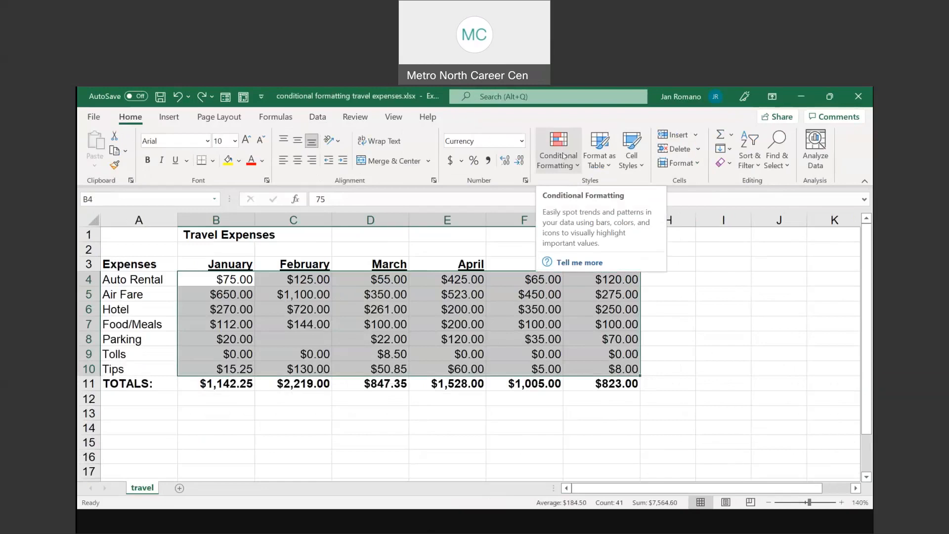
Start a new conditional formatting rule for B4:G10, review the rule types and choose formatting only values above the average.
left_click(564, 157)
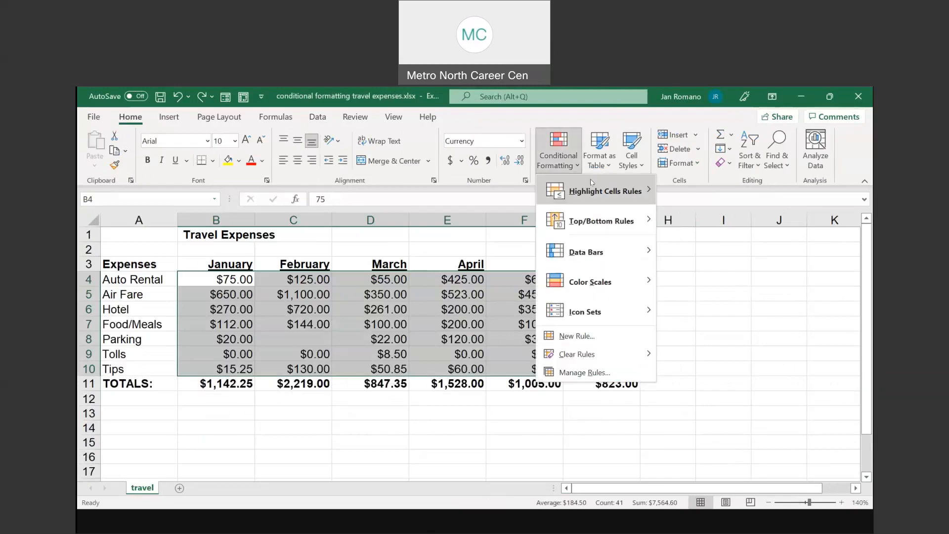
mouse_move(608, 195)
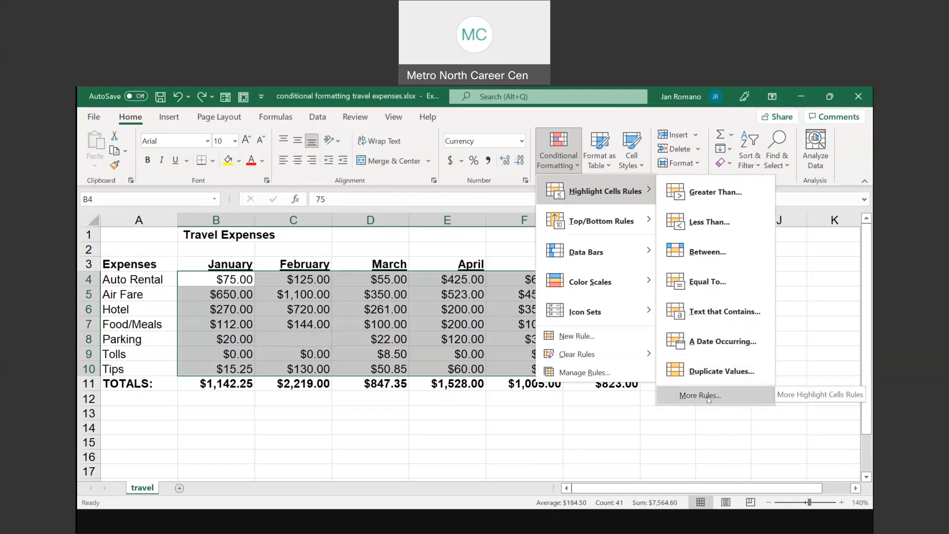
left_click(579, 338)
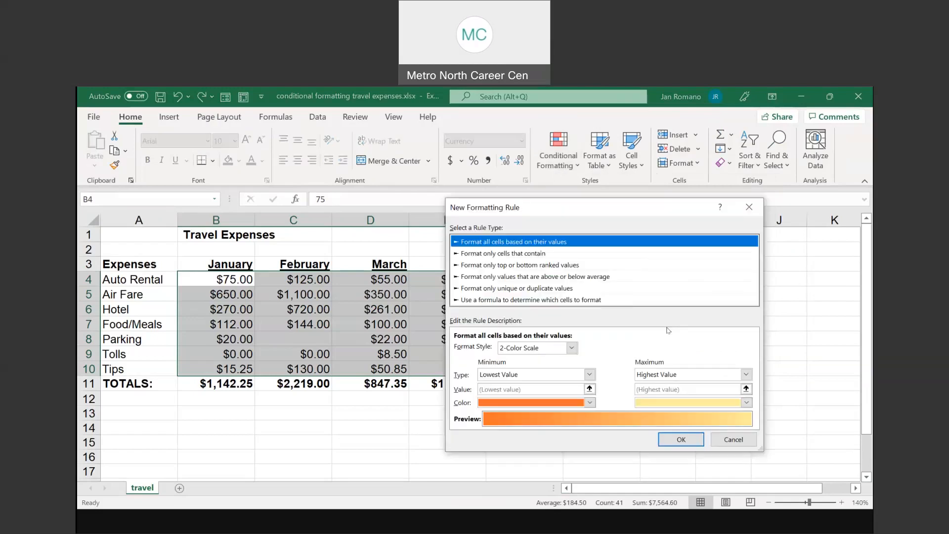
left_click_drag(545, 205, 601, 196)
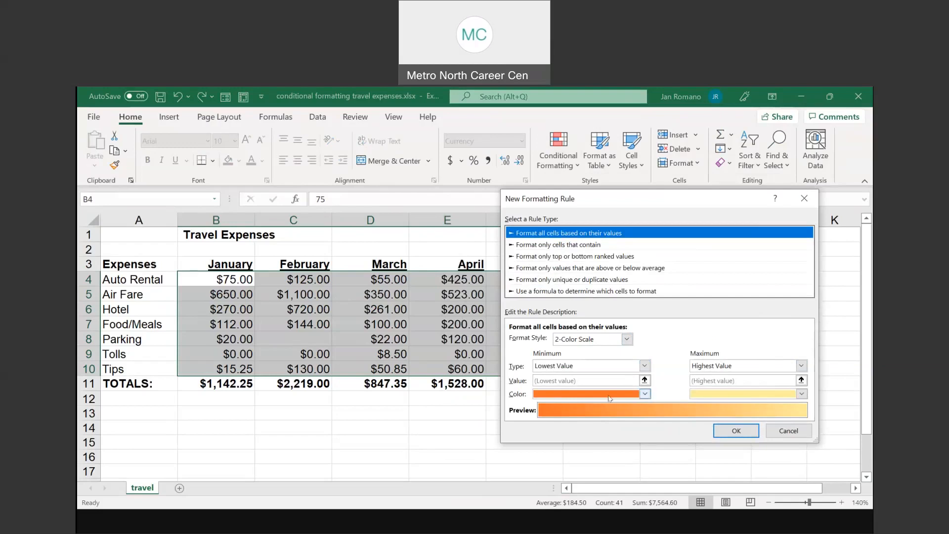
left_click(588, 245)
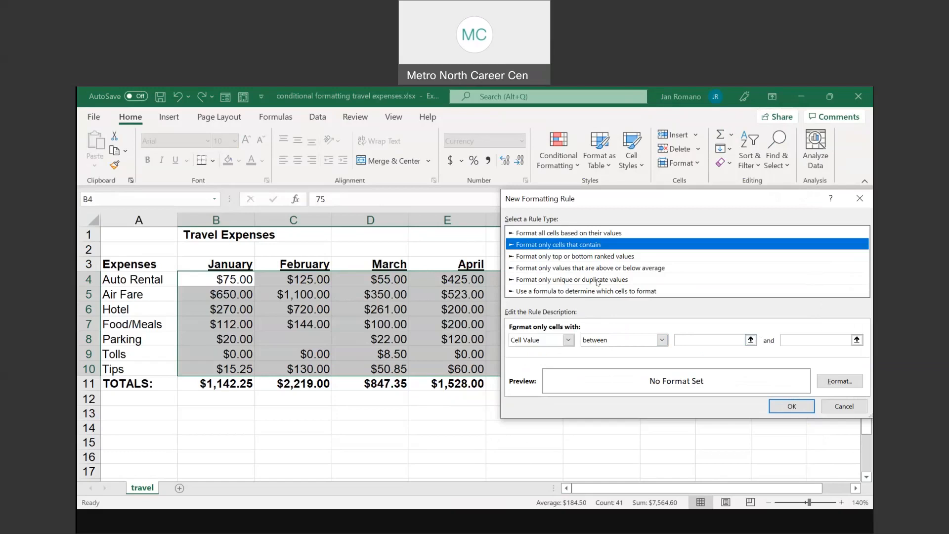
left_click(574, 258)
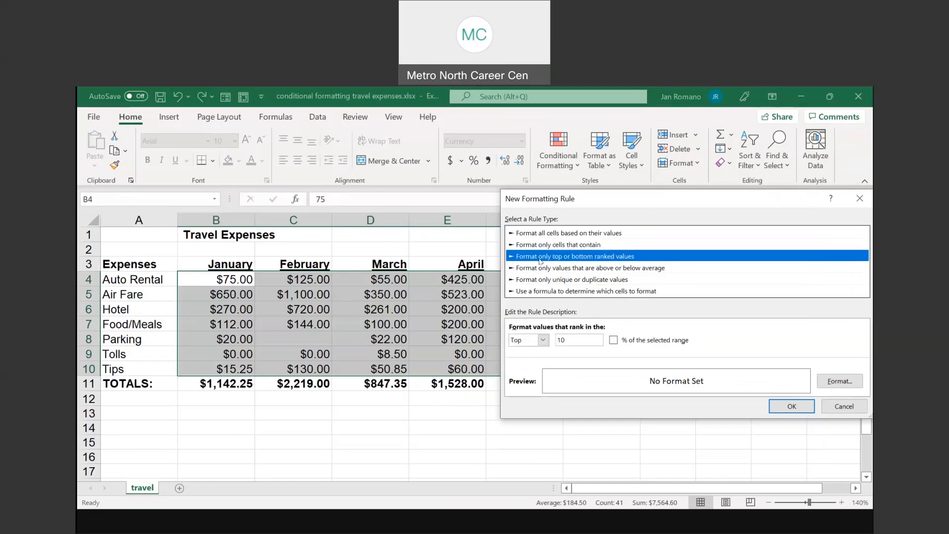
left_click(638, 269)
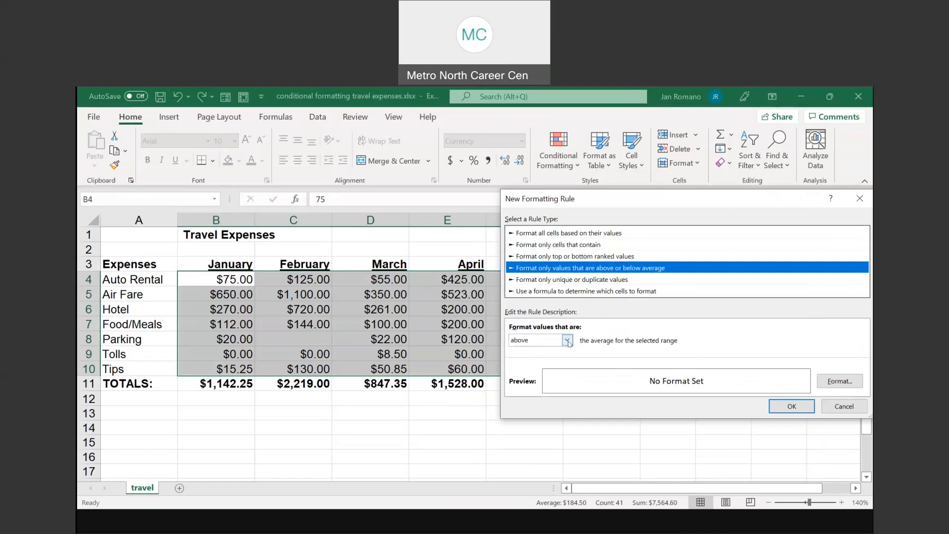
Give the above-average rule a light blue fill, apply it to B4:G10 and deselect the range.
left_click(839, 383)
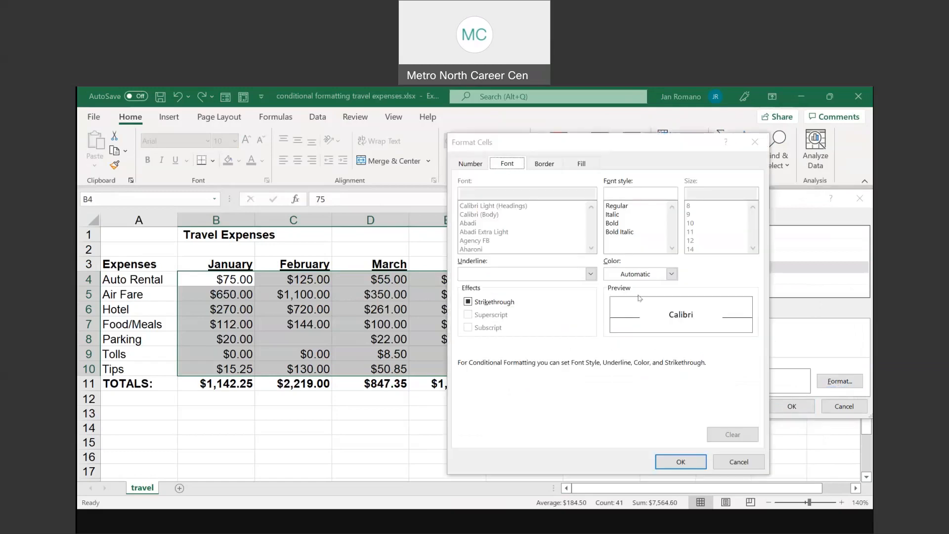
left_click(583, 164)
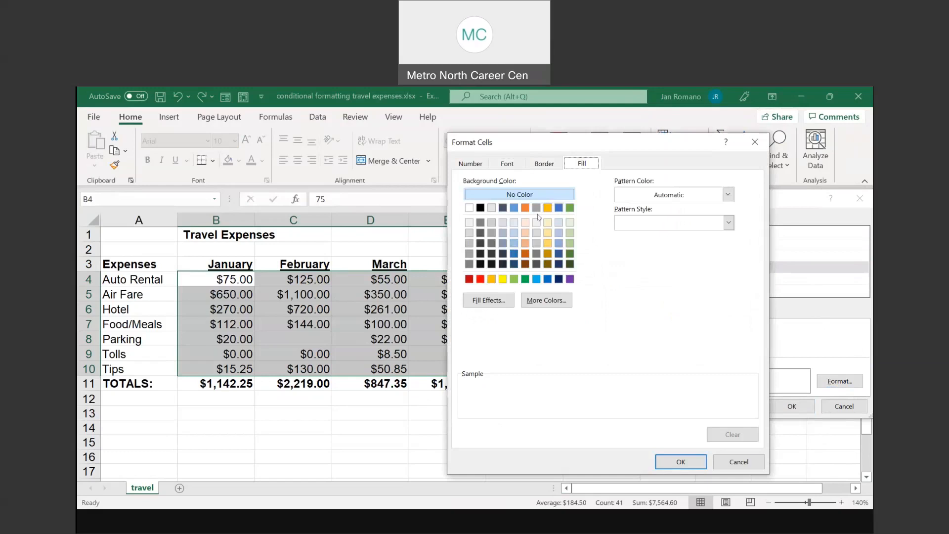
left_click(514, 223)
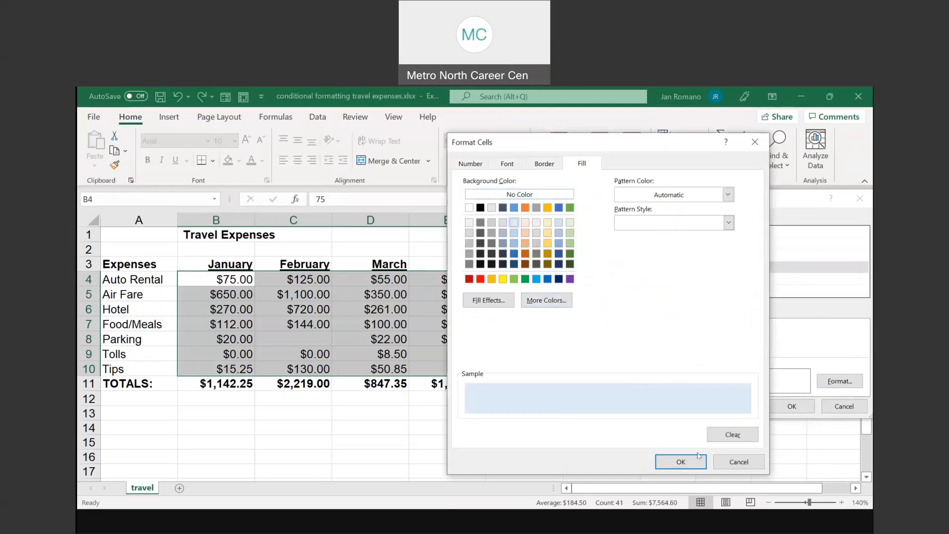
left_click(681, 462)
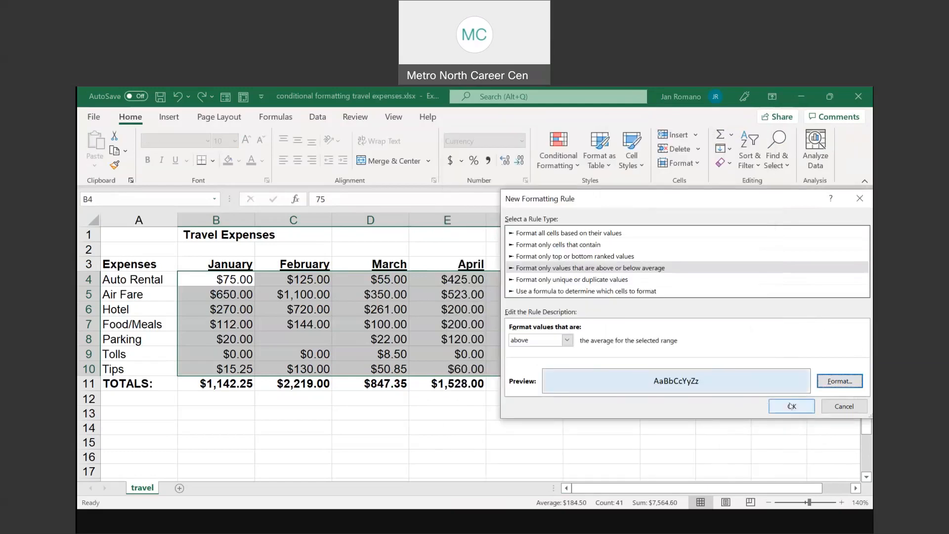
left_click(770, 405)
left_click(718, 300)
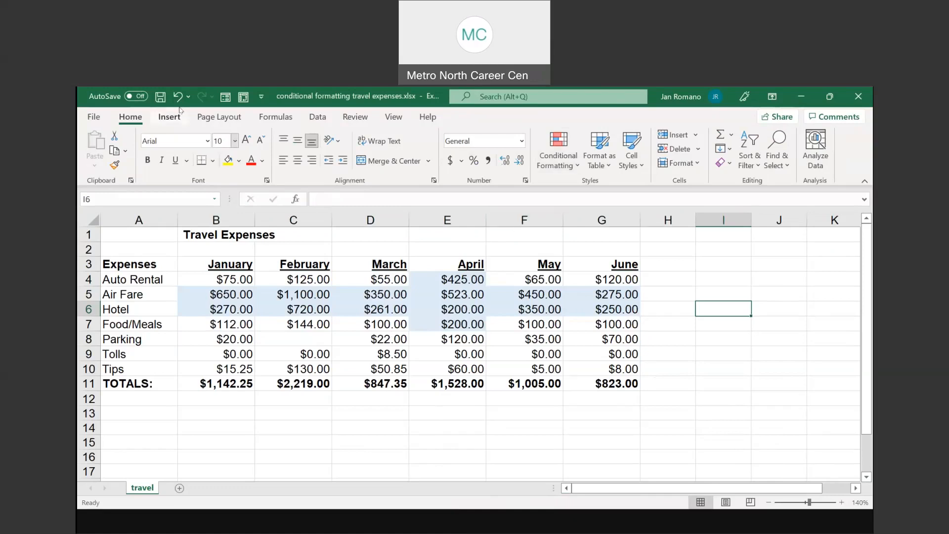
Examine the Top/Bottom Rules, Data Bars and Color Scales choices and the formula-based rule type, without creating a rule.
left_click(555, 156)
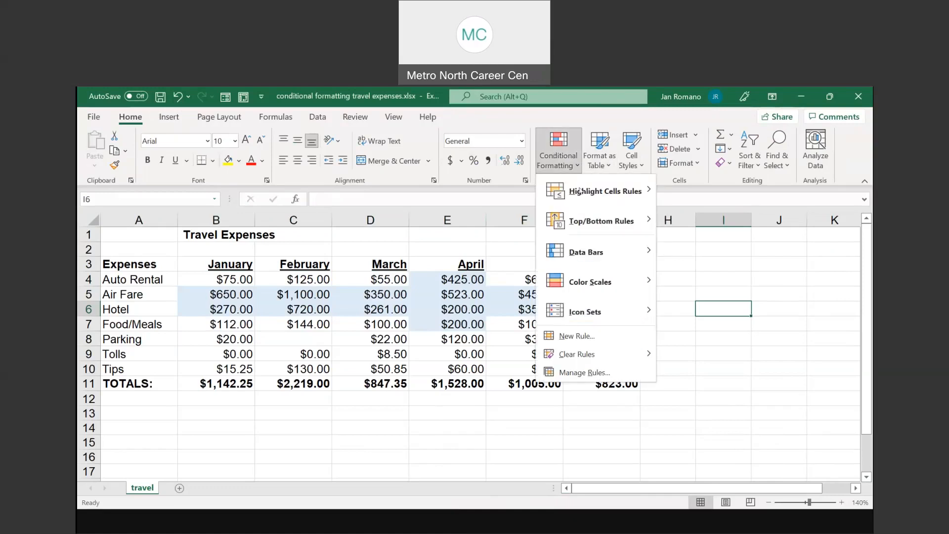
mouse_move(592, 220)
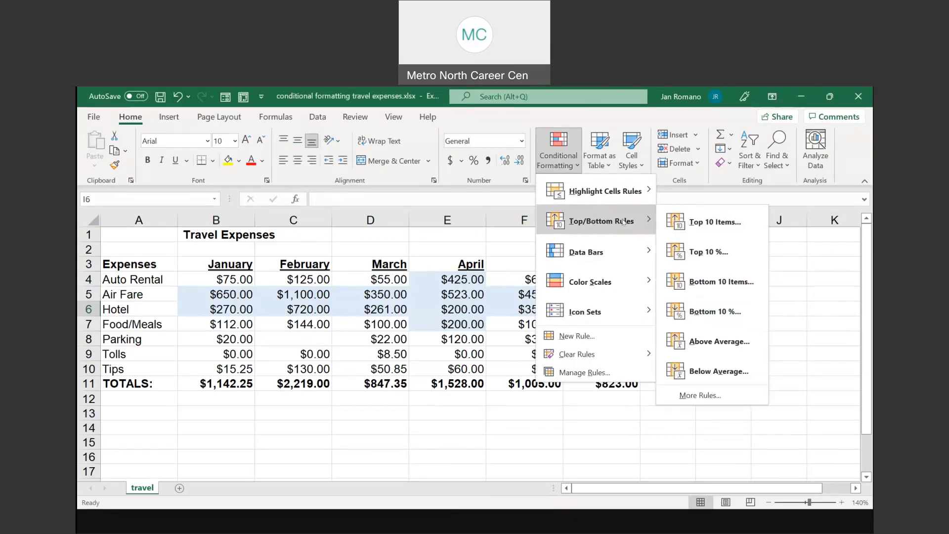
mouse_move(618, 248)
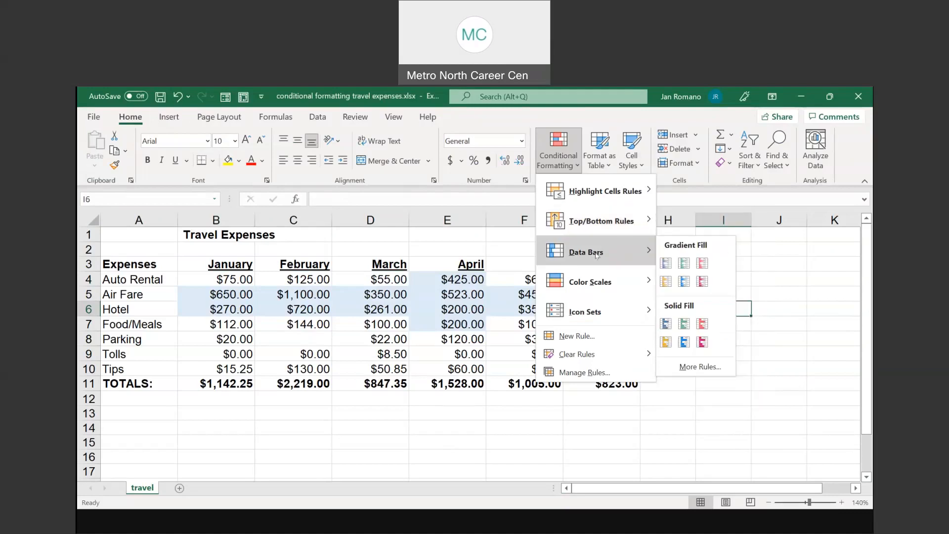
mouse_move(597, 286)
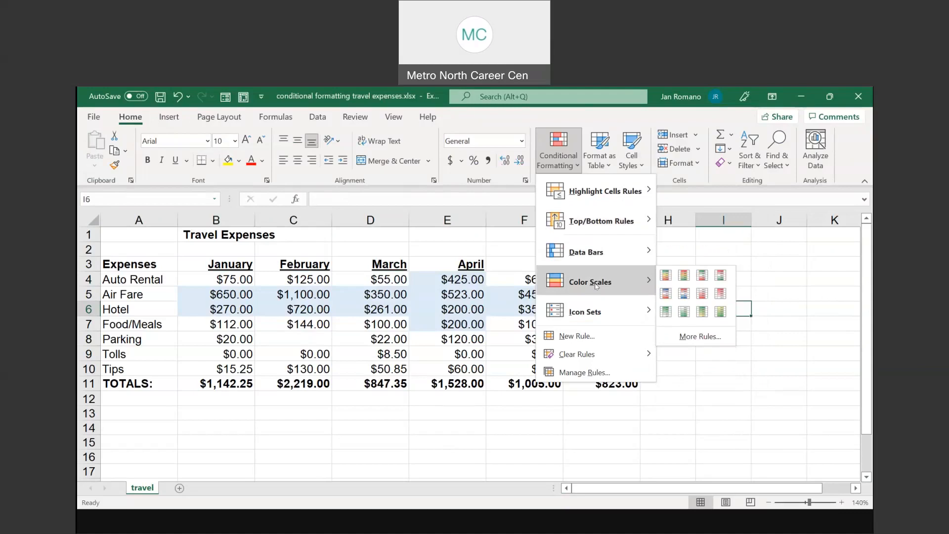
left_click(590, 341)
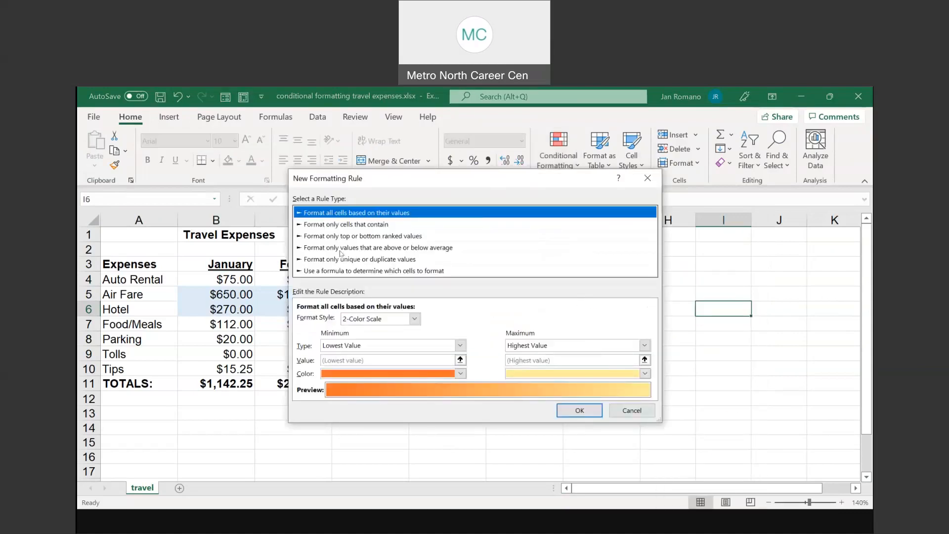
left_click(353, 272)
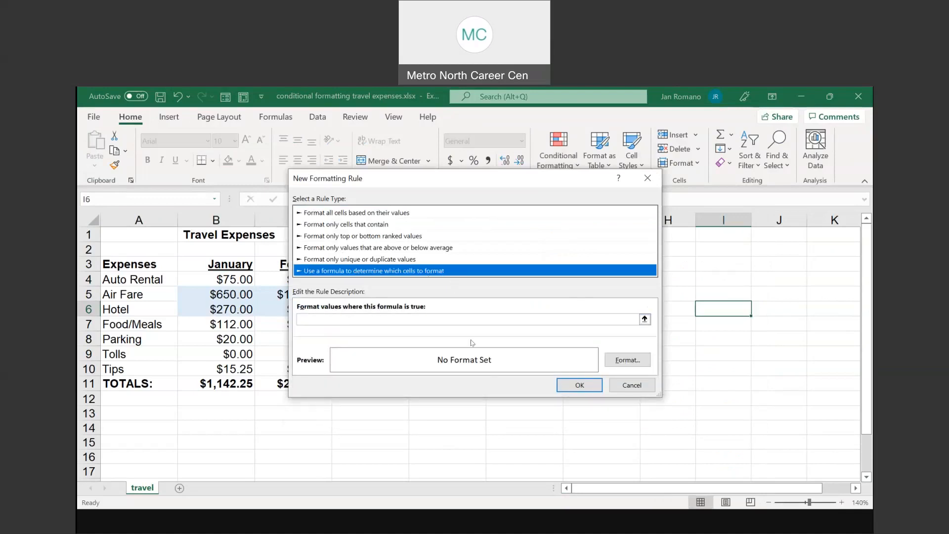
left_click(378, 321)
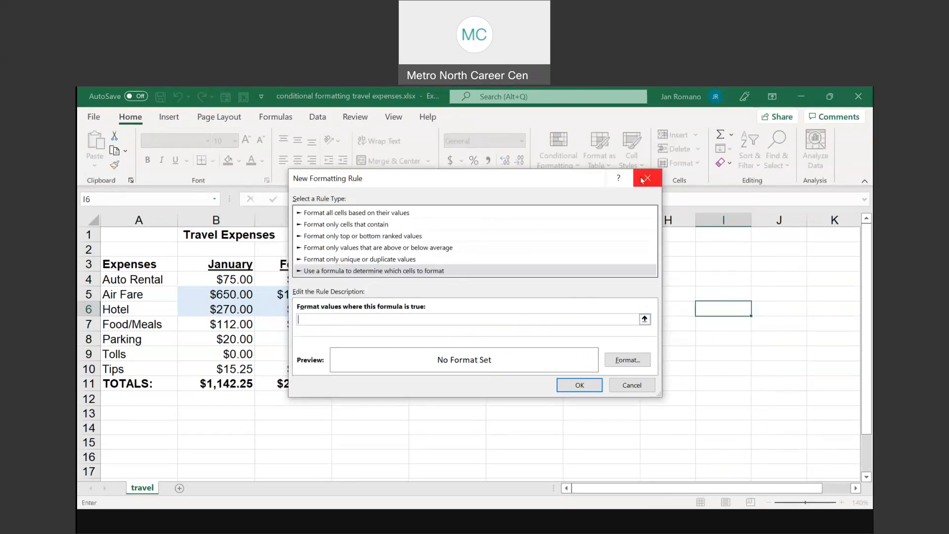
key("Escape")
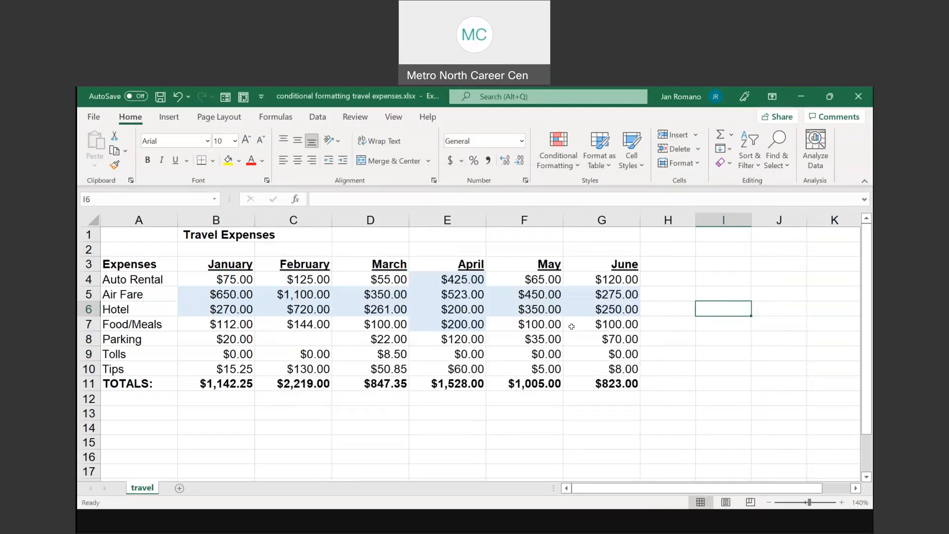
Apply an Equal To rule to B4:G10 for $550.00 with Light Red Fill with Dark Red Text.
left_click_drag(225, 278, 623, 370)
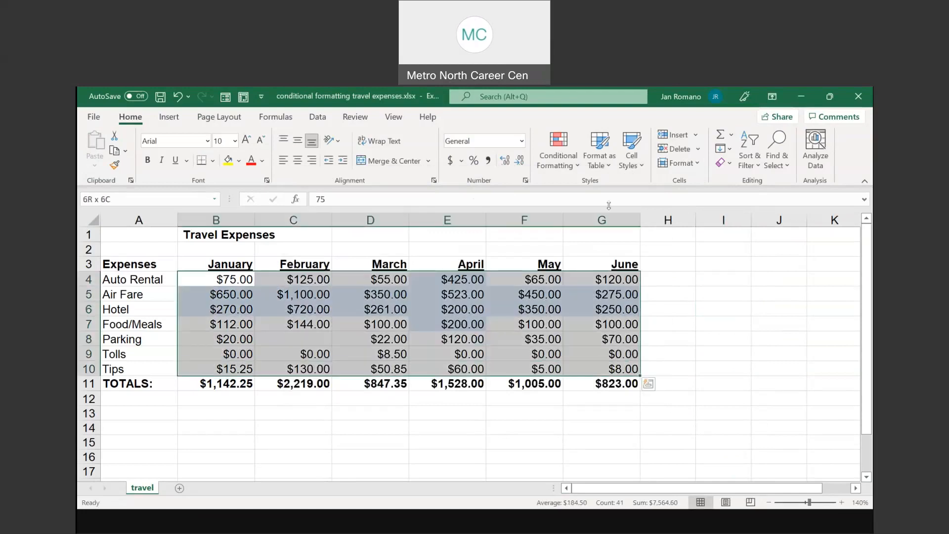
left_click(559, 156)
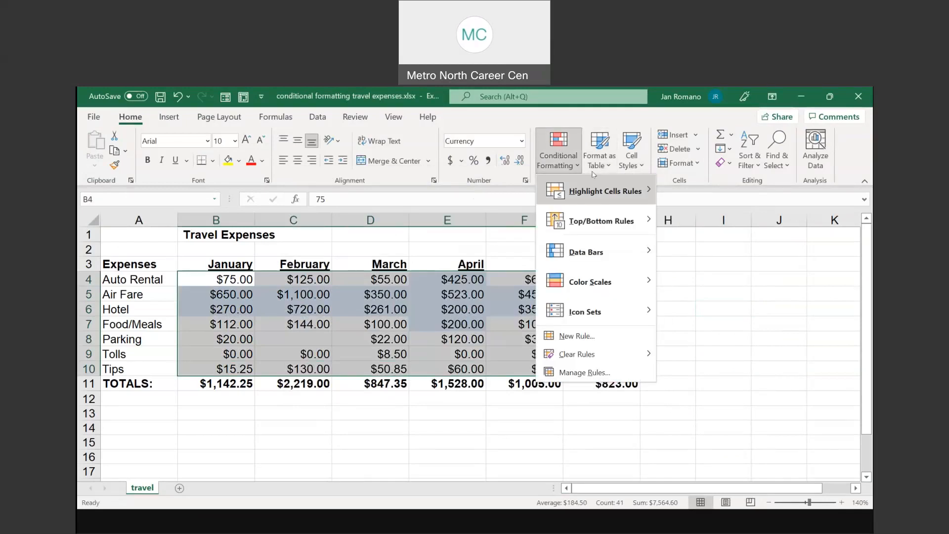
mouse_move(638, 193)
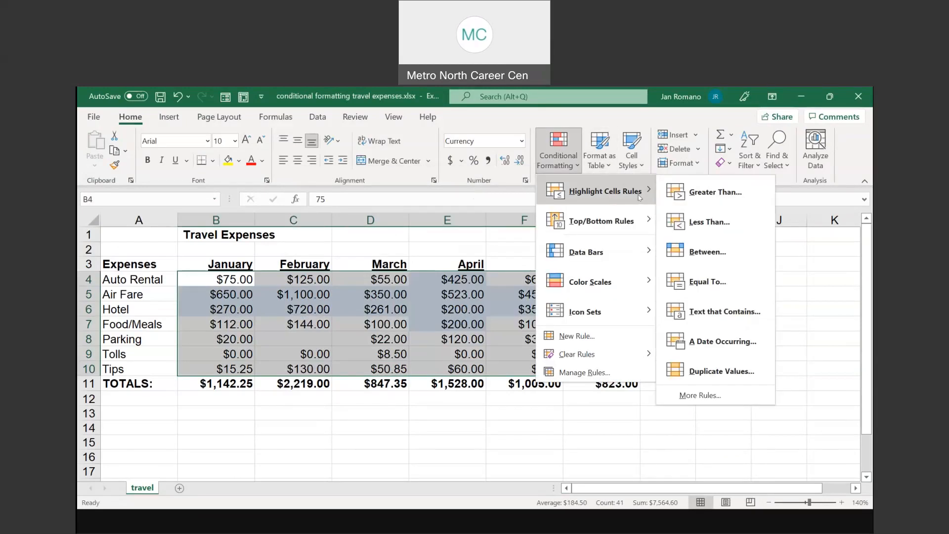
left_click(707, 282)
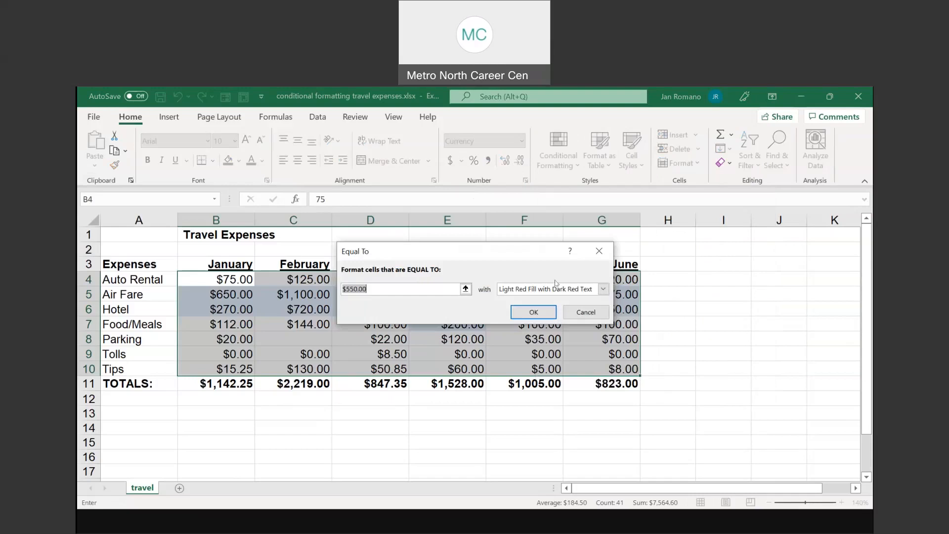
key("Return")
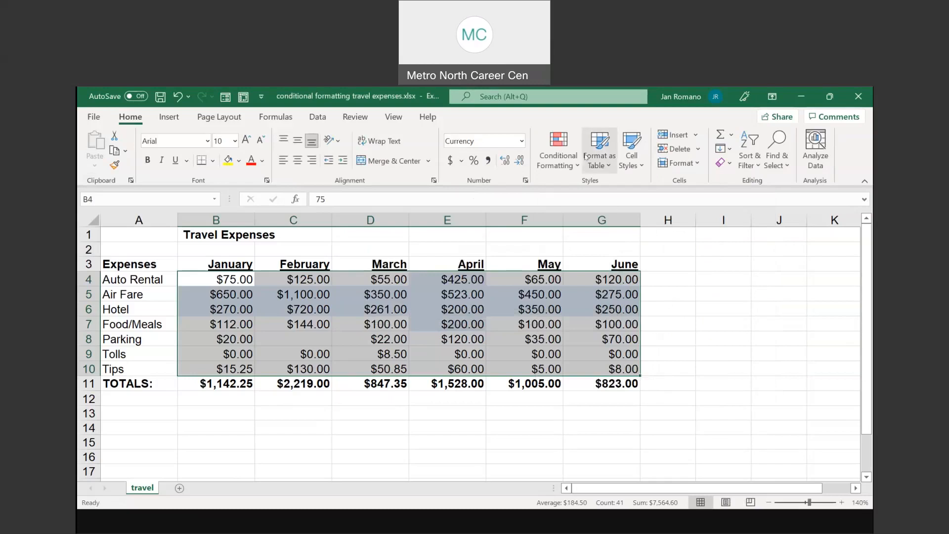
Highlight the values in B4:G10 equal to 650 with Light Red Fill with Dark Red Text and deselect the range.
left_click(559, 153)
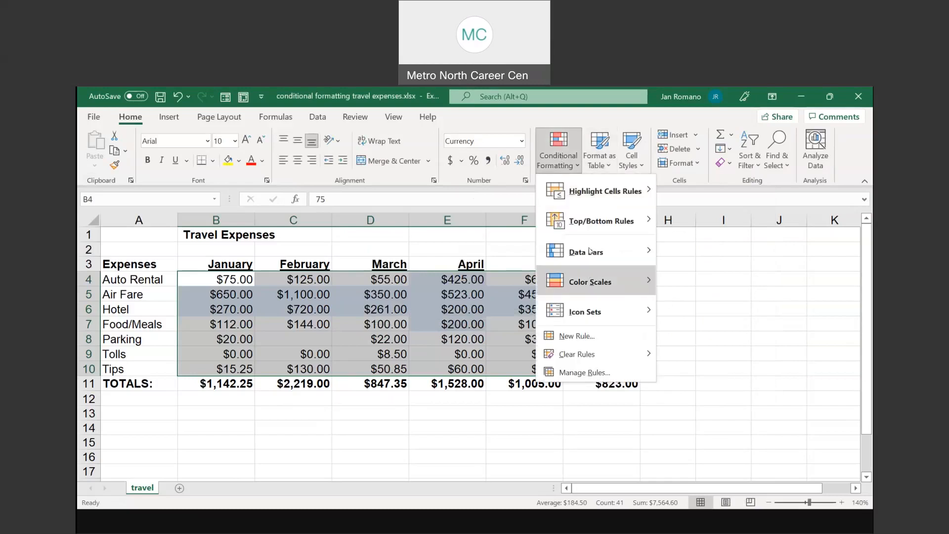
mouse_move(592, 197)
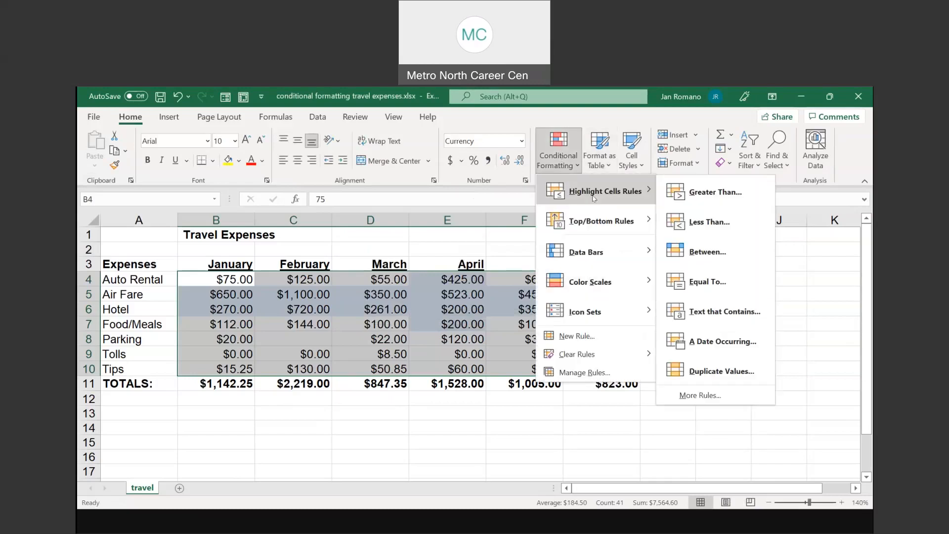
left_click(706, 282)
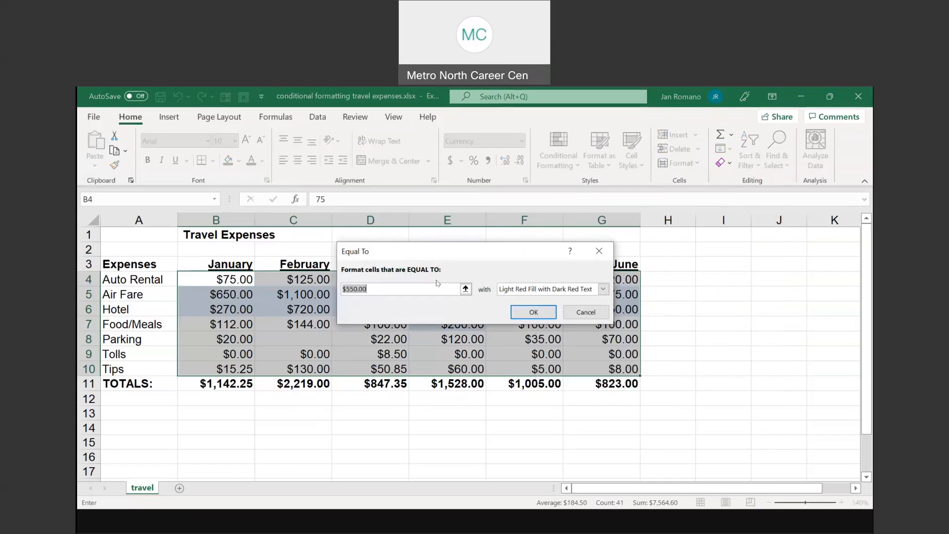
type("650")
left_click(533, 311)
left_click(722, 308)
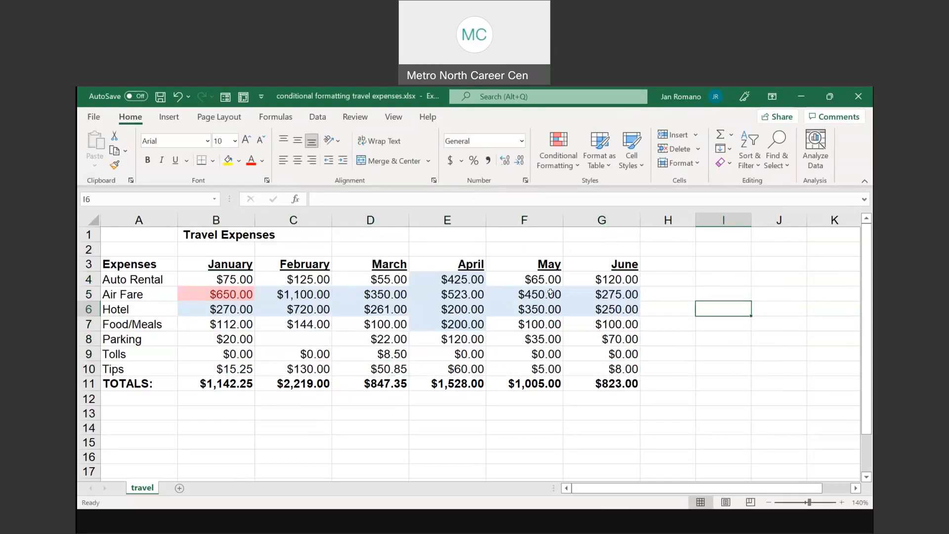
left_click_drag(745, 246, 780, 279)
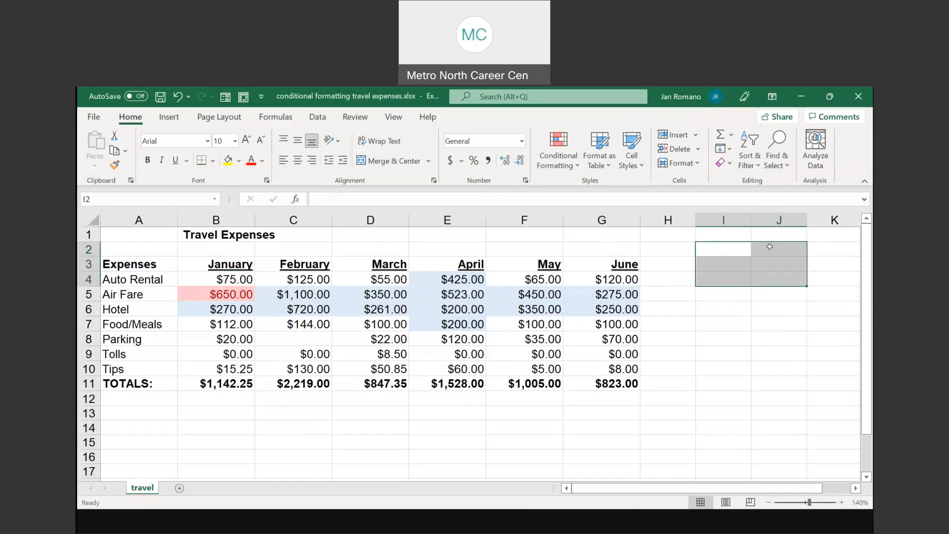
left_click(737, 354)
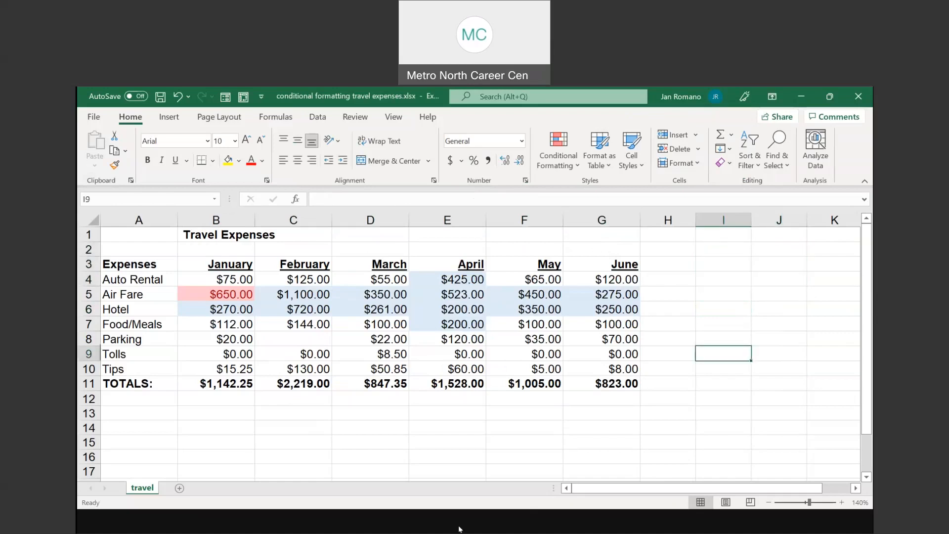
Switch to the PowerPoint Conditional Formatting slide, return to Excel's Formatting worksheet workbook and select the first Unit Cost value.
left_click(492, 525)
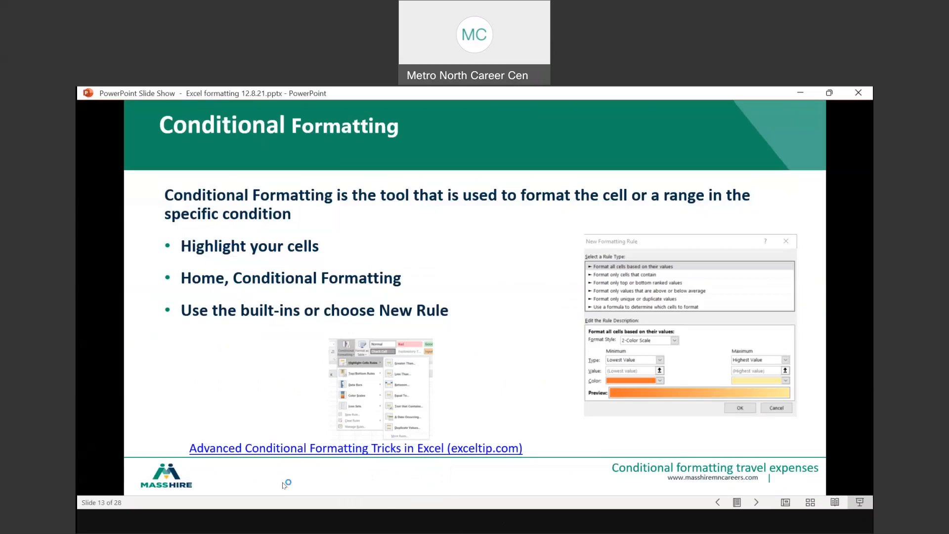
key("alt+Tab")
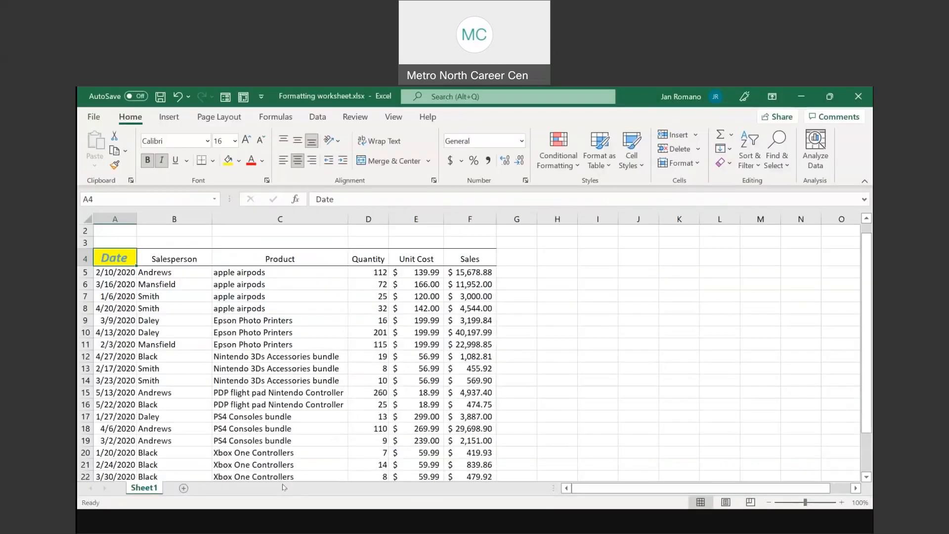
left_click(256, 334)
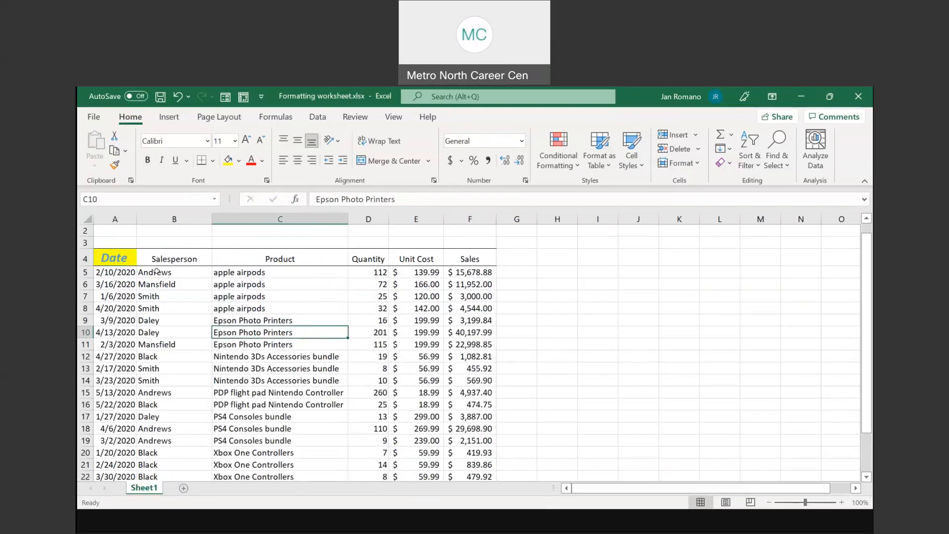
left_click(419, 273)
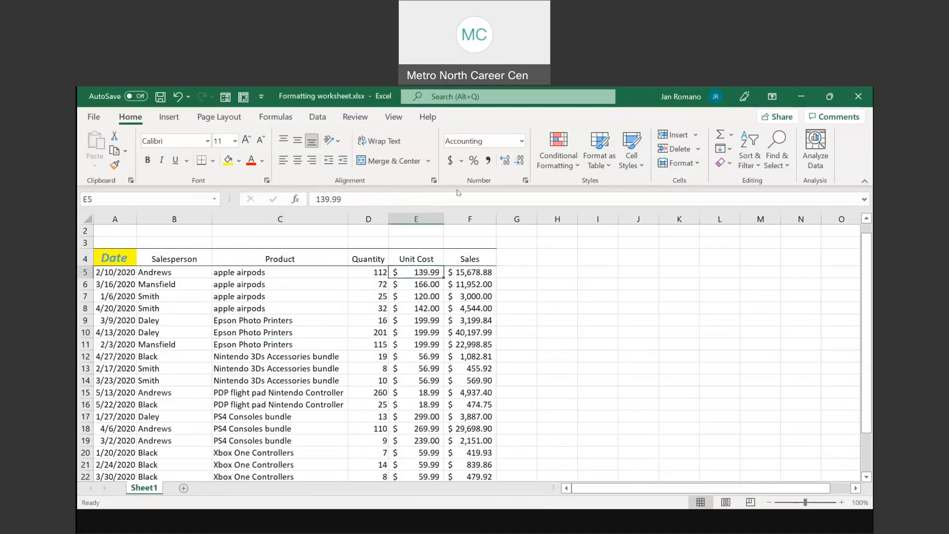
Sort the sales data by Unit Cost from smallest to largest.
left_click(321, 118)
left_click(533, 144)
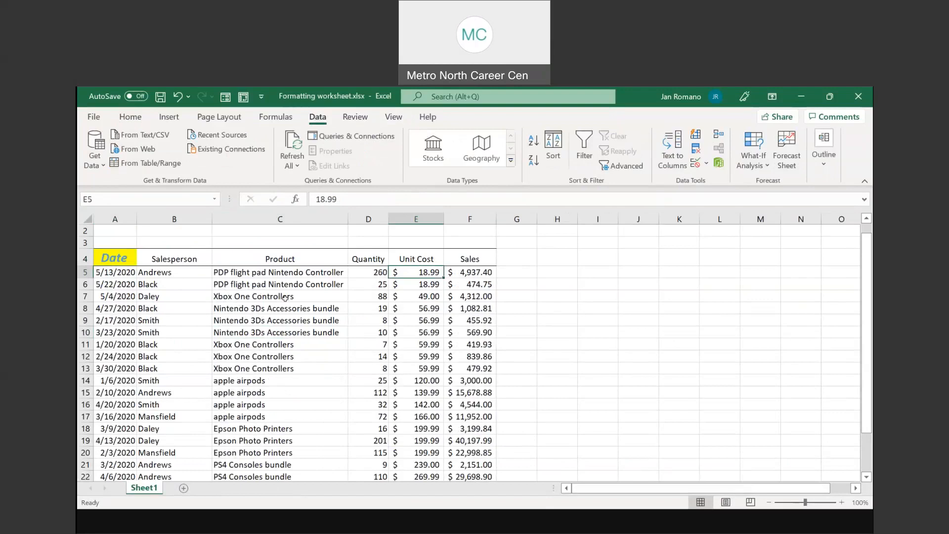
Apply a Text that Contains rule to A5:F24 for "apple airpod" with Light Red Fill with Dark Red Text.
left_click(98, 271)
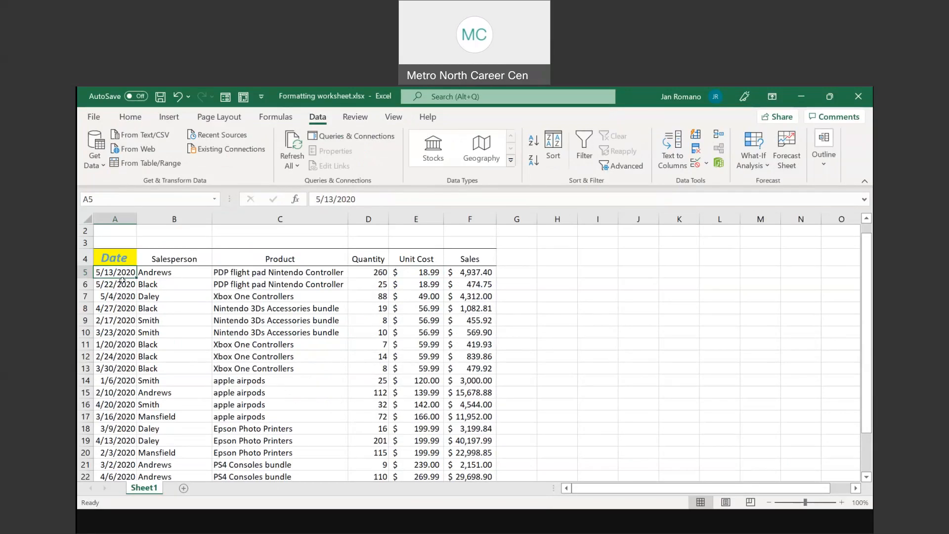
key("ctrl+shift+End")
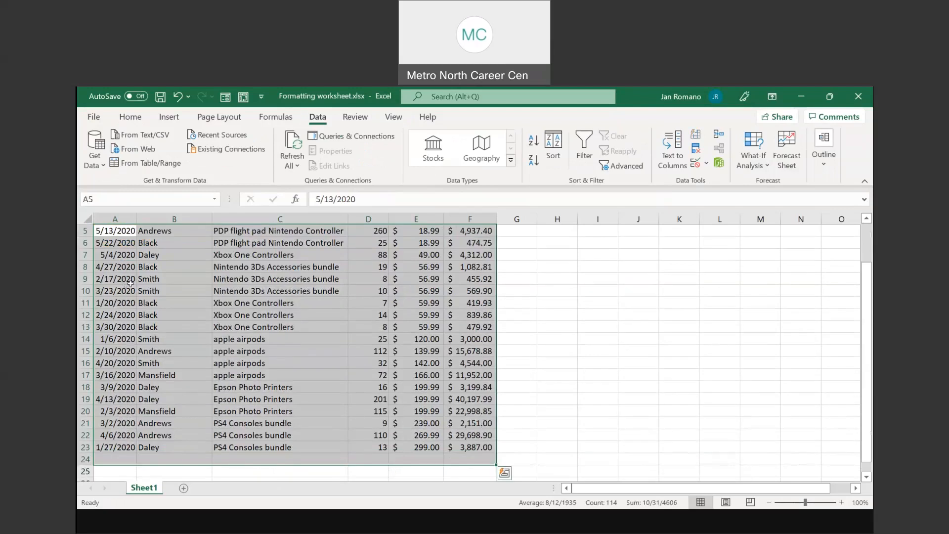
scroll(130, 282, "up", 2)
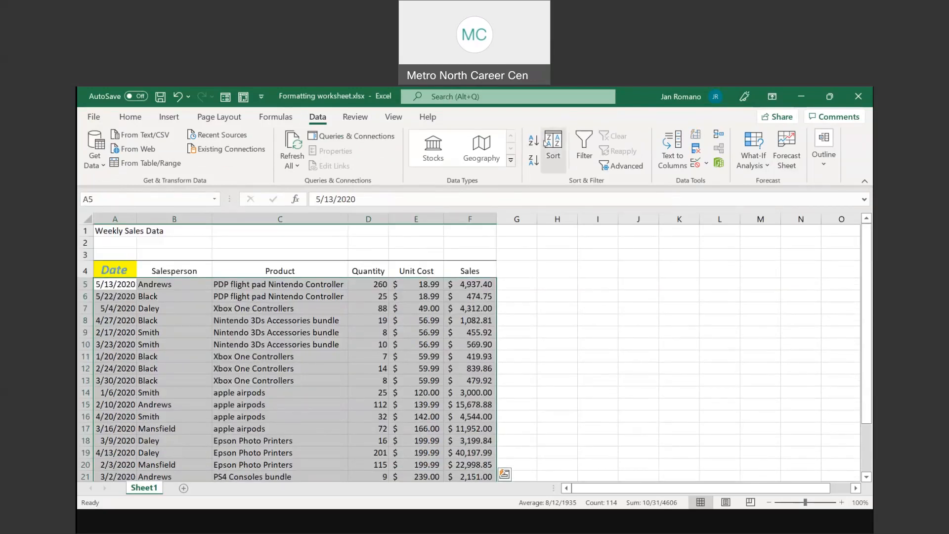
left_click(138, 123)
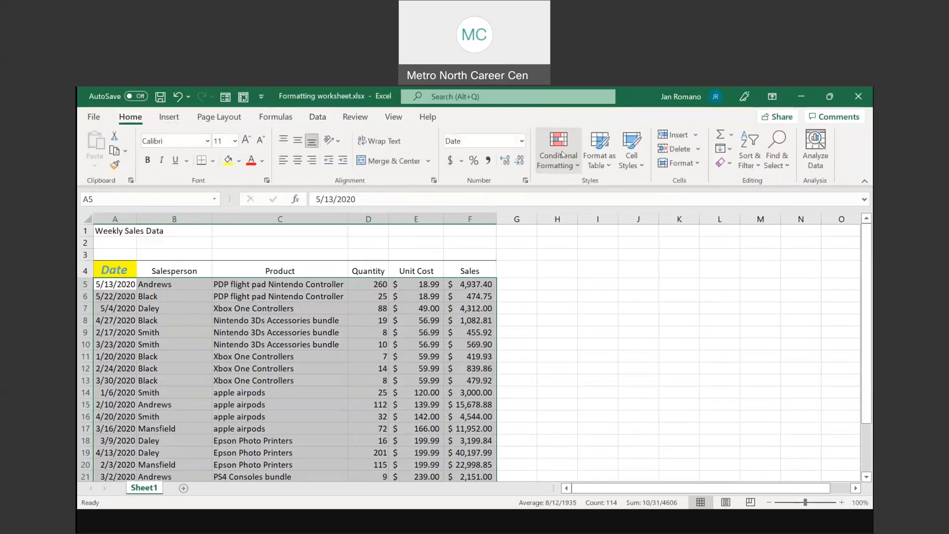
left_click(567, 157)
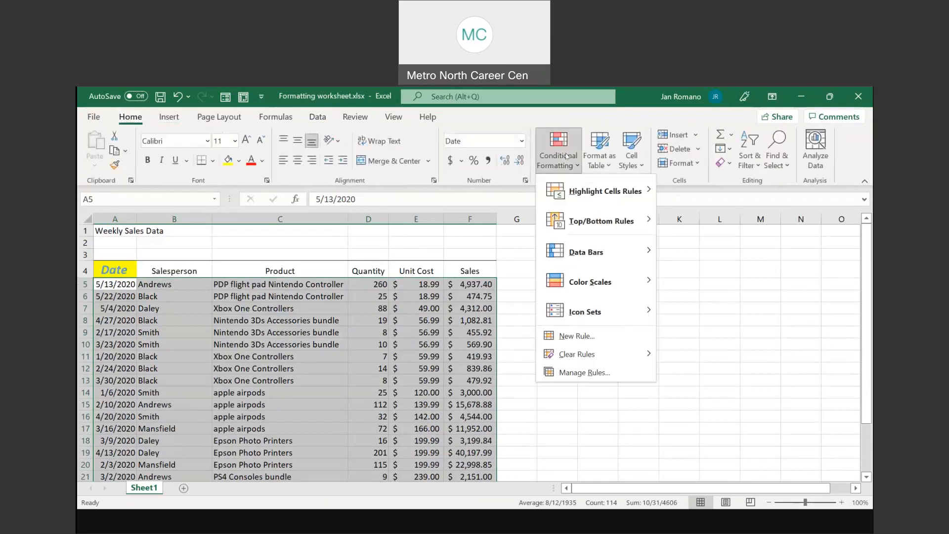
mouse_move(599, 190)
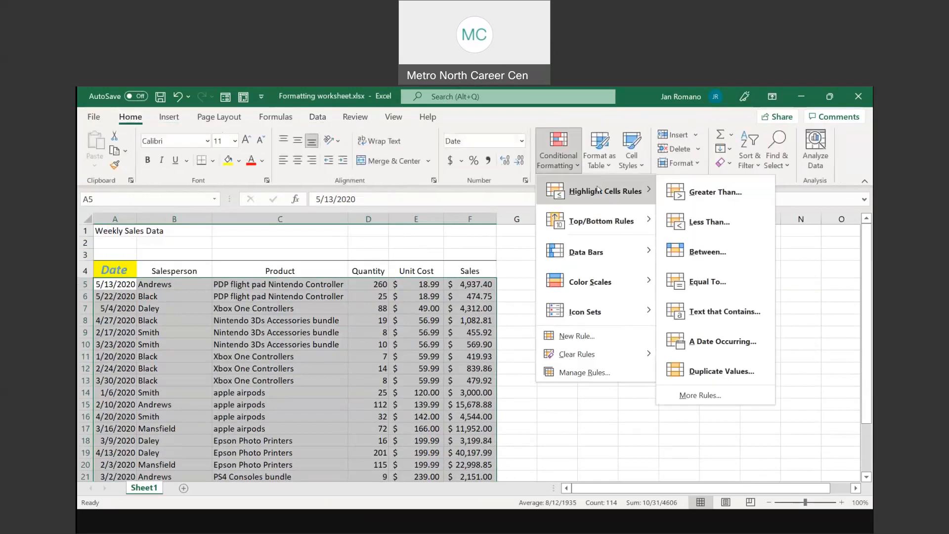
left_click(706, 312)
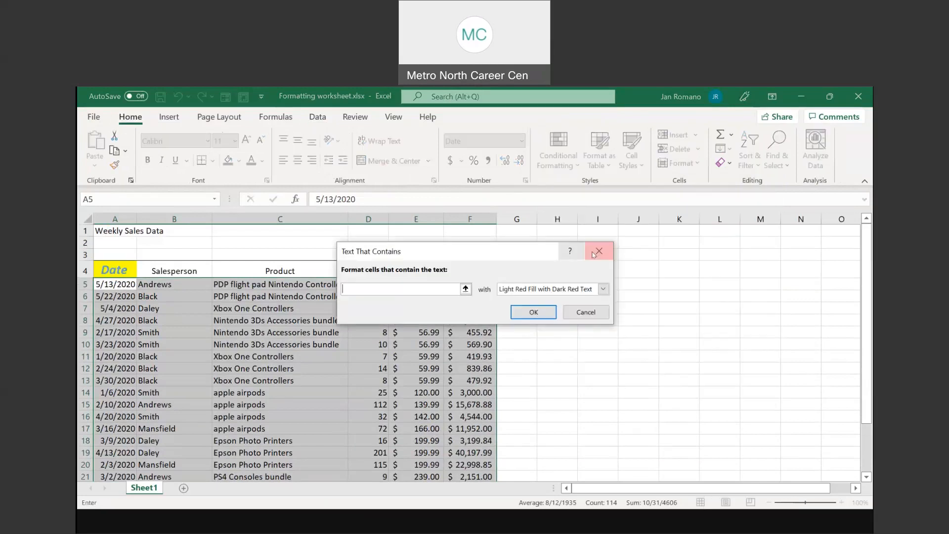
type("app")
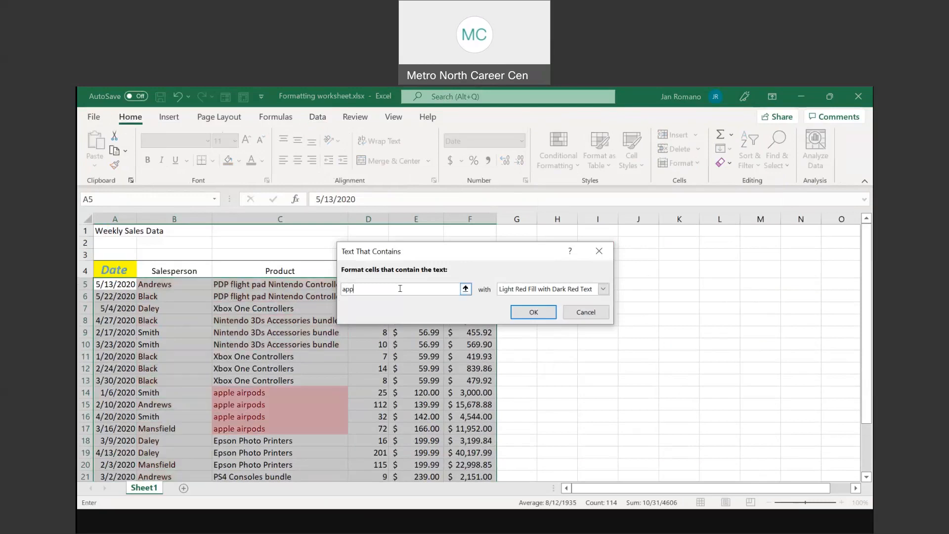
type("le airpod")
key("Return")
scroll(300, 335, "down", 4)
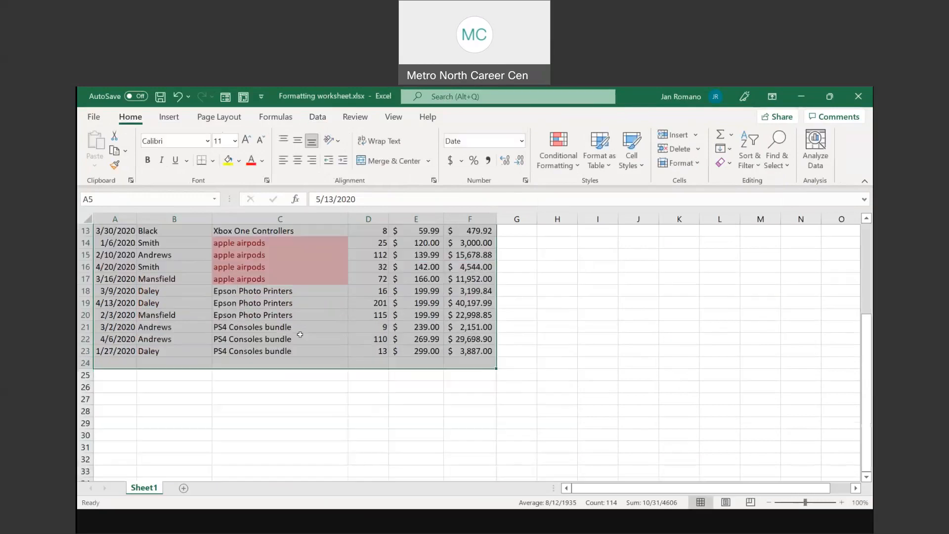
scroll(300, 335, "up", 4)
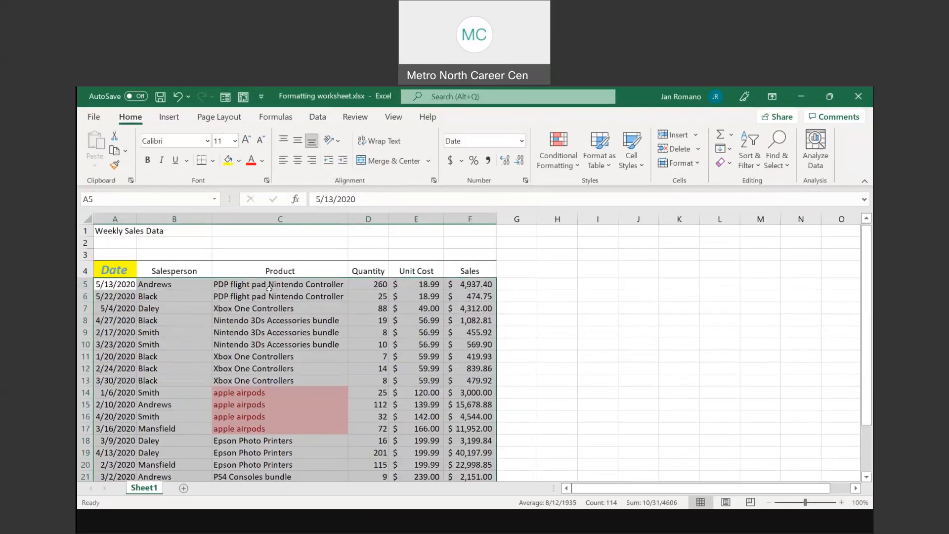
scroll(269, 289, "down", 2)
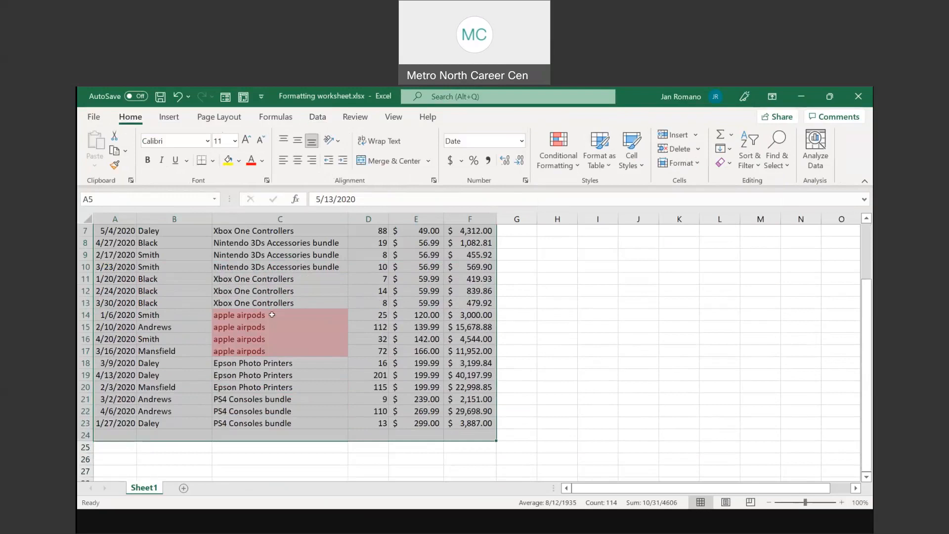
scroll(272, 315, "up", 1)
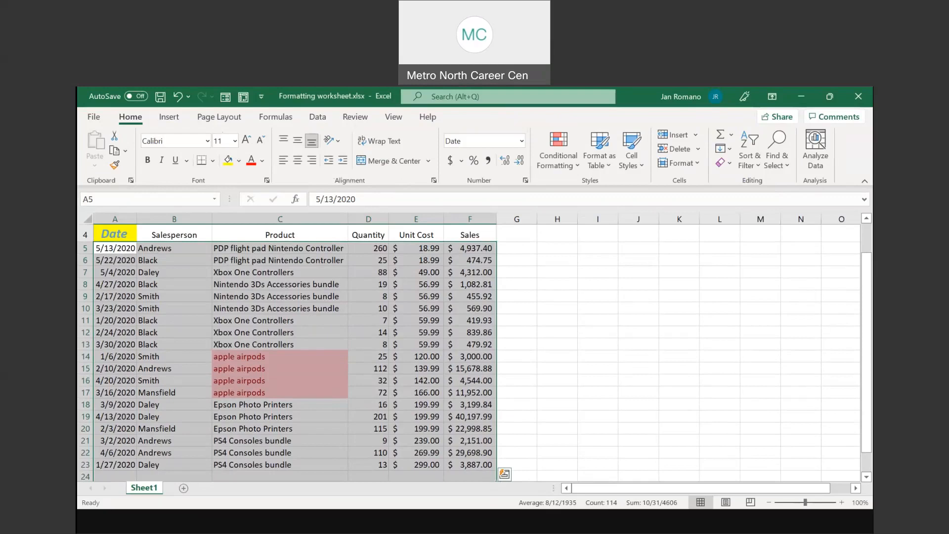
Switch to the PowerPoint slides, view the name list in the Text to columns formatting workbook, and return to the Text To Columns slide.
key("alt+Tab")
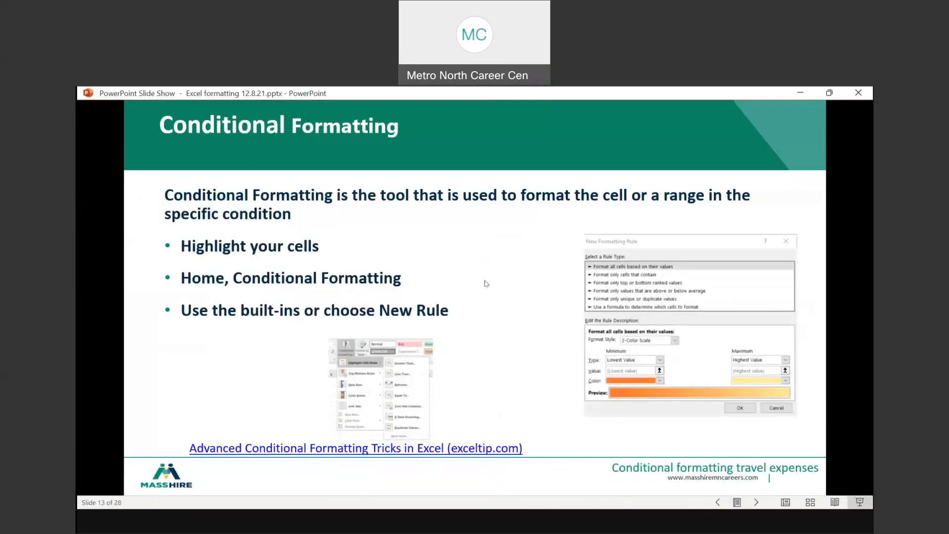
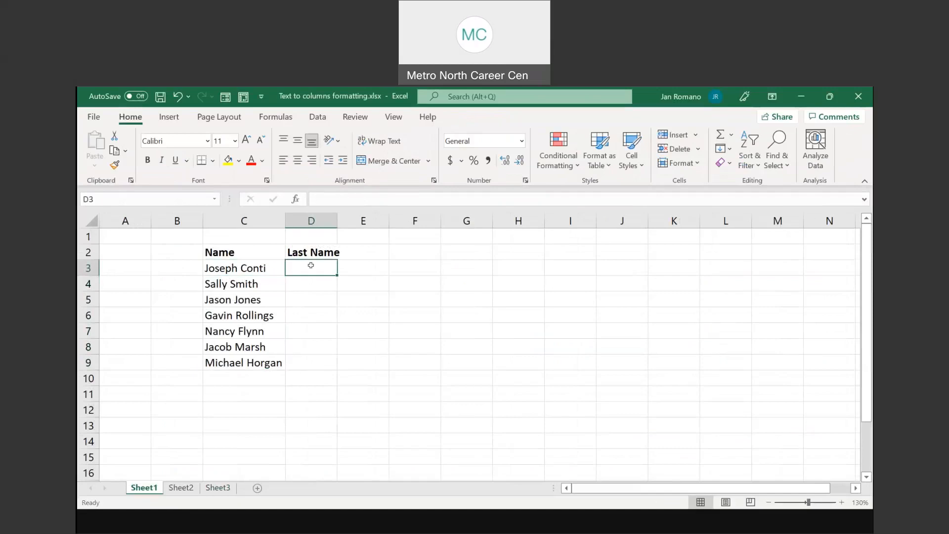
left_click(278, 268)
left_click(310, 267)
left_click(489, 525)
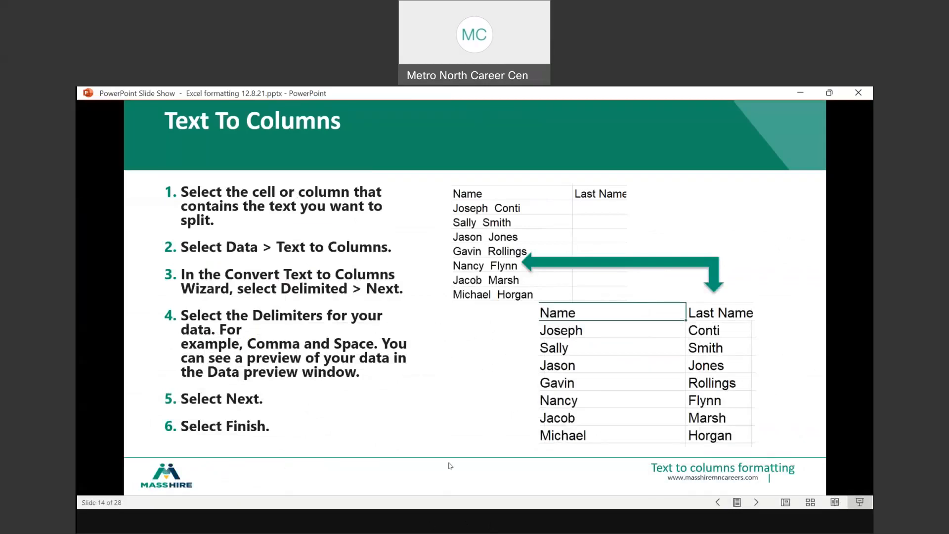
Split the full names in C3:C9 with Text to Columns using Tab and Space delimiters, and undo the split.
left_click_drag(229, 268, 229, 362)
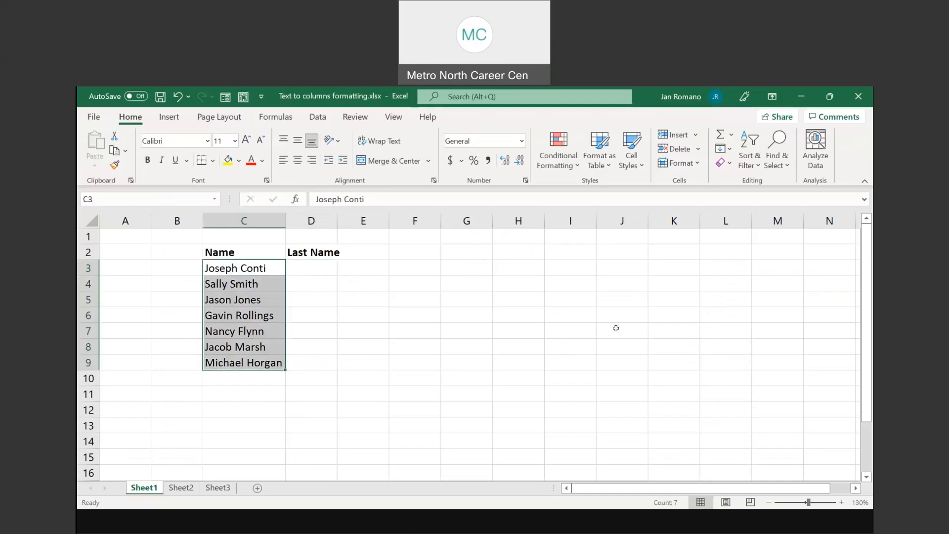
left_click(325, 118)
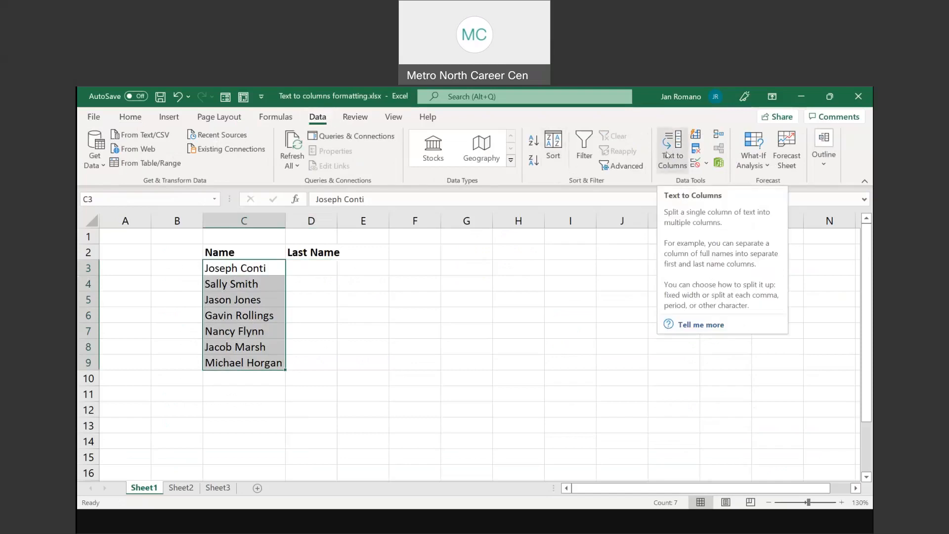
key("ctrl+q")
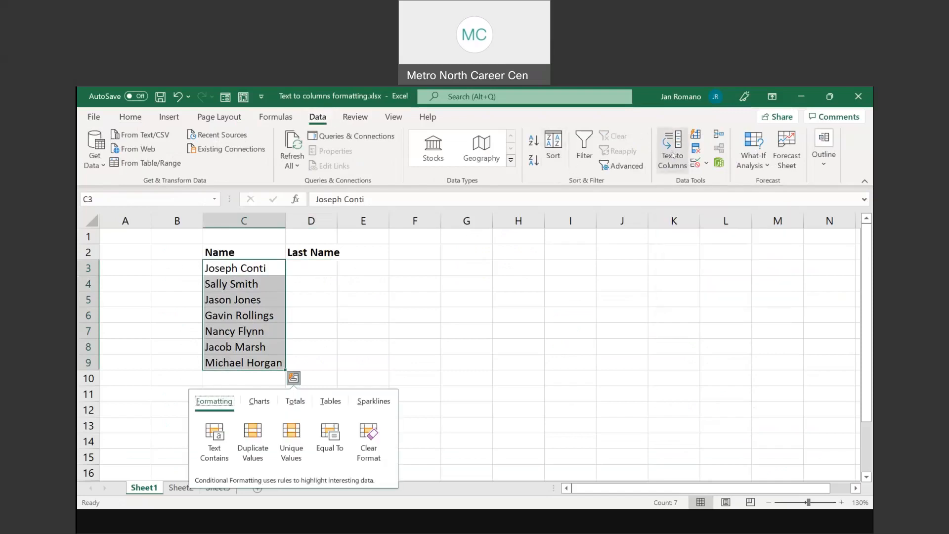
left_click(672, 155)
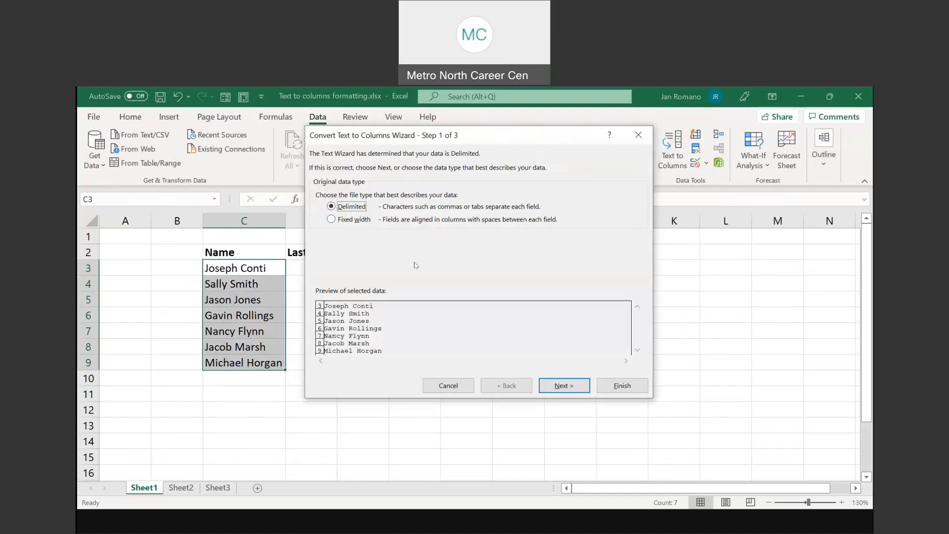
left_click(561, 385)
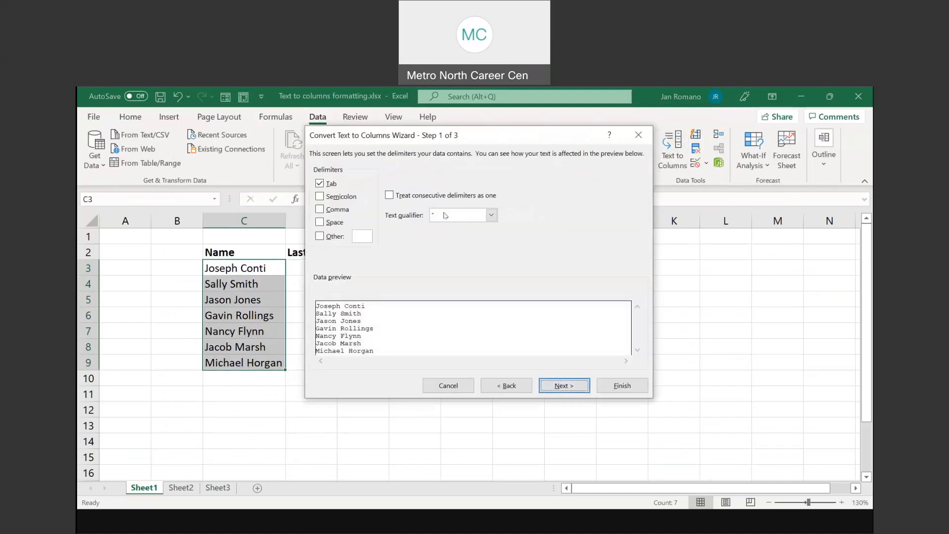
left_click(321, 224)
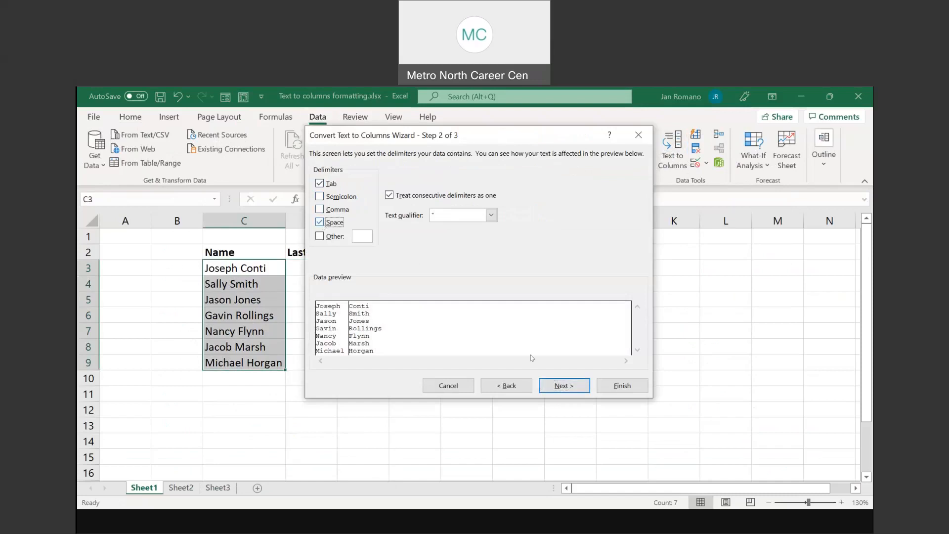
left_click(563, 386)
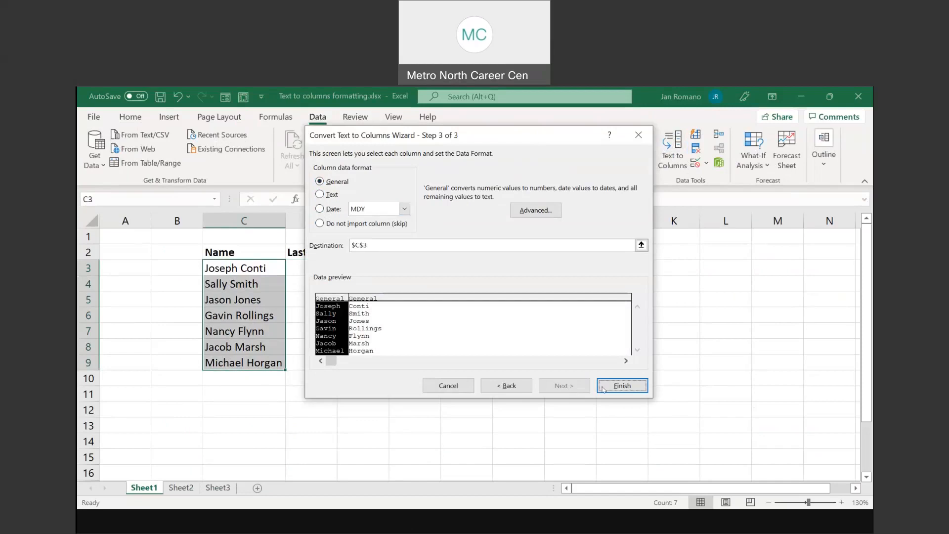
left_click(622, 386)
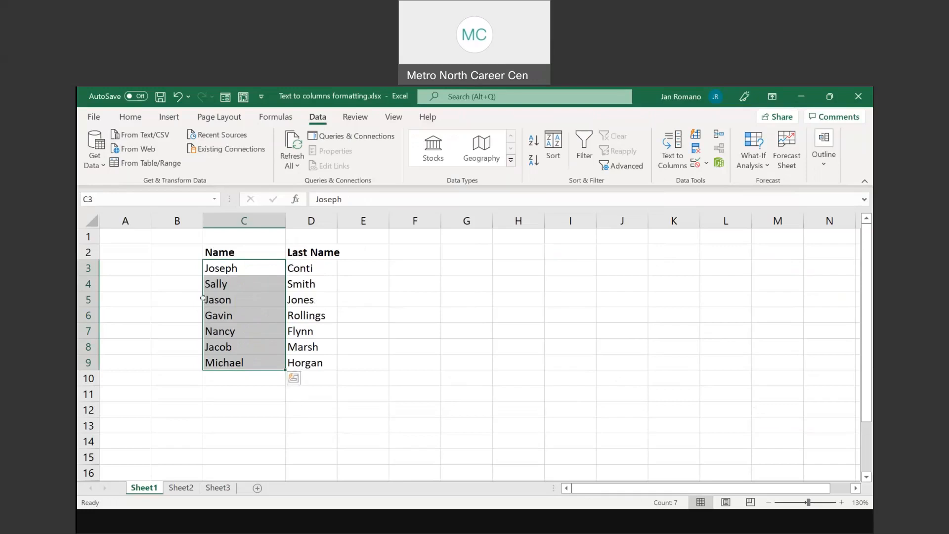
left_click(176, 98)
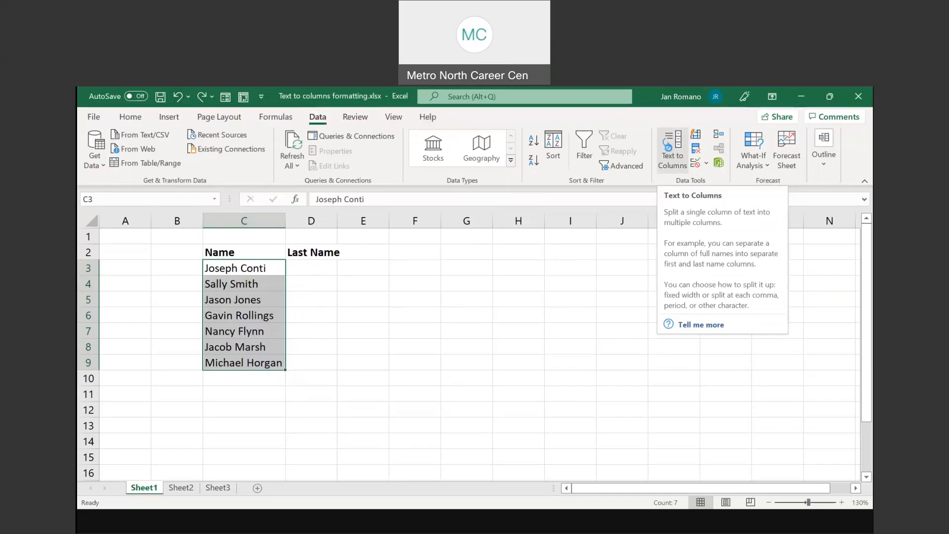
Split the full names in C3:C9 into two columns as Delimited text with Space as the only delimiter.
left_click(674, 152)
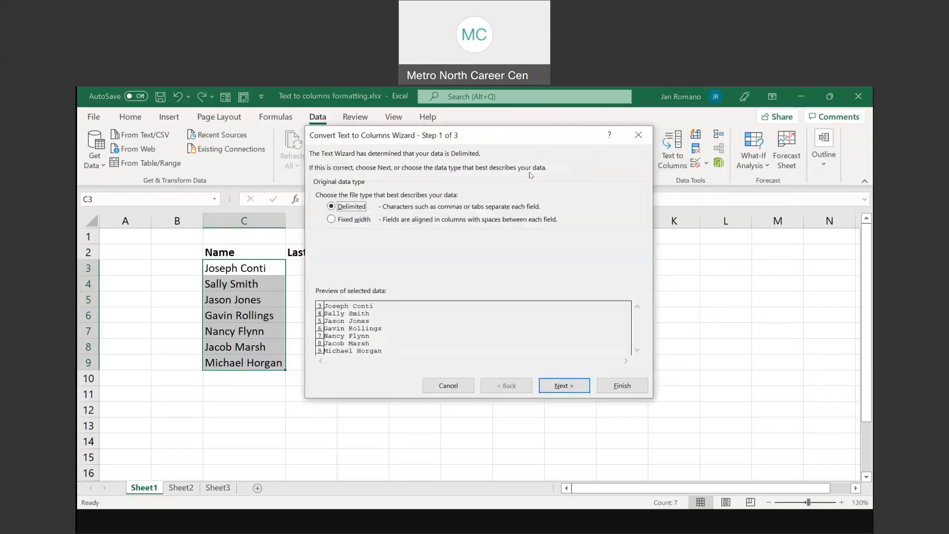
left_click(563, 386)
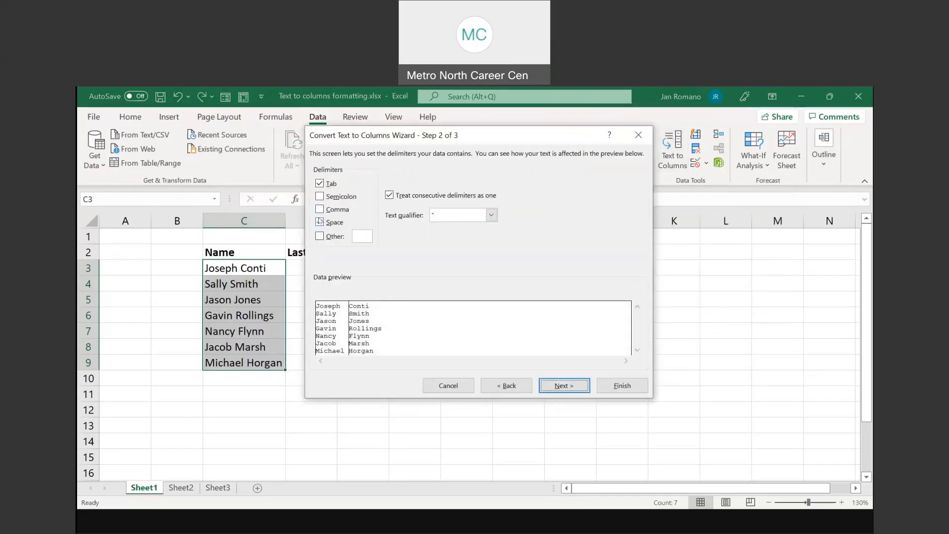
left_click(319, 186)
left_click(564, 386)
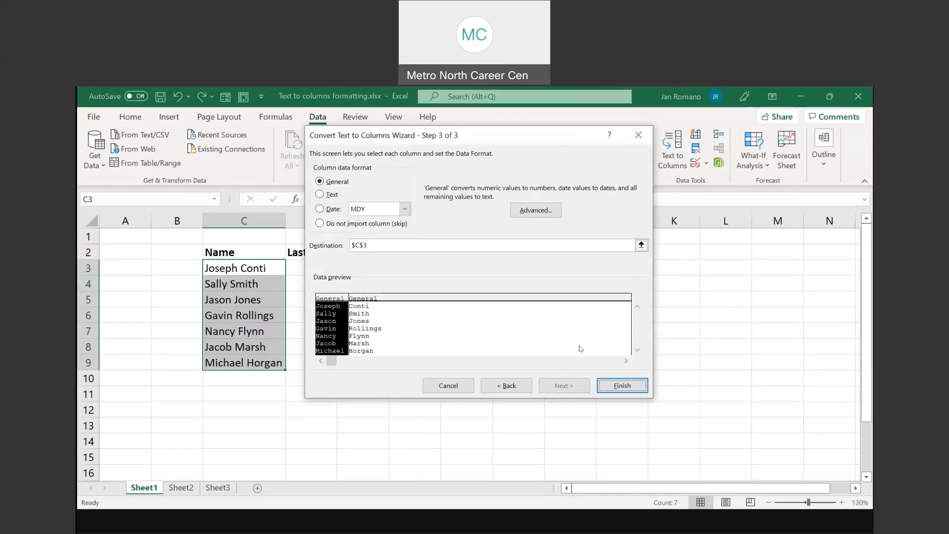
left_click(623, 386)
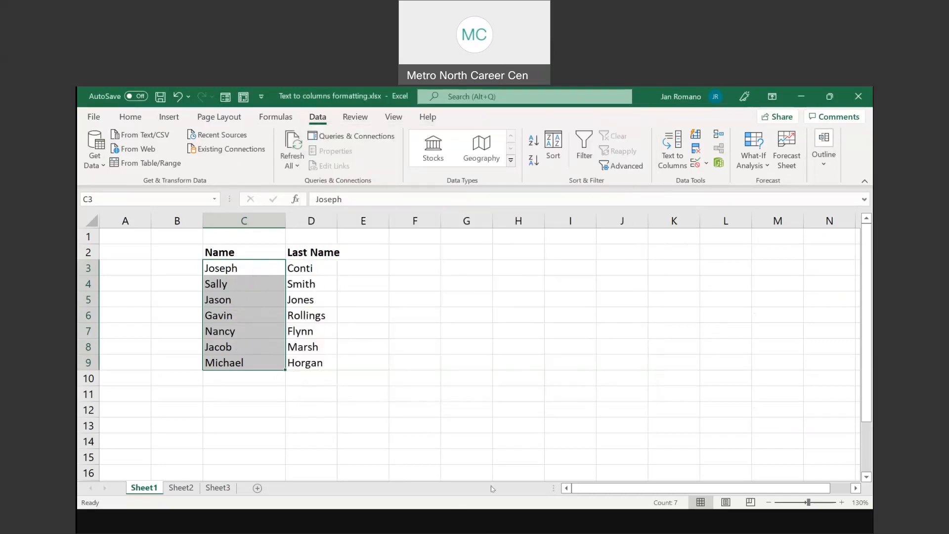
Switch to PowerPoint, advance to the Formatting Dates slide, and switch to Excel's formatting worksheet database workbook.
key("alt+Tab")
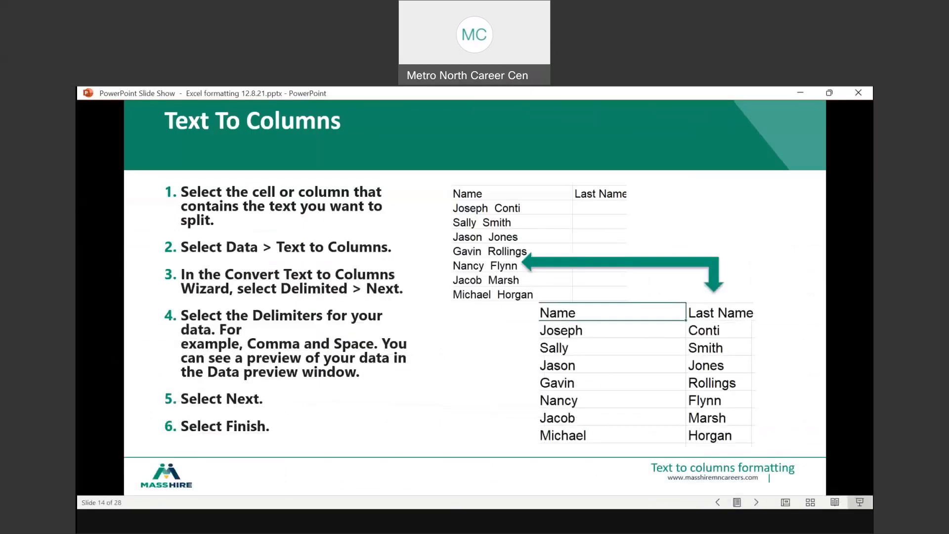
key("Right")
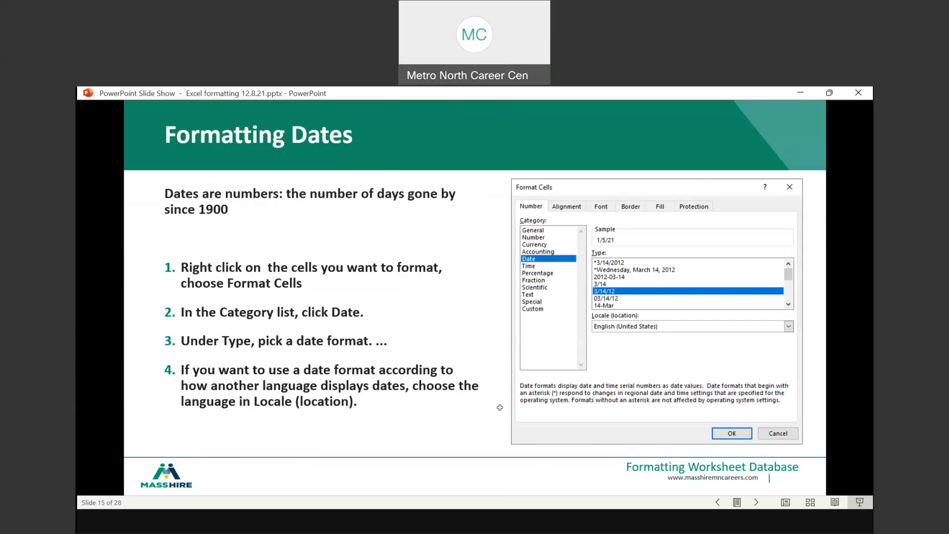
key("alt+Tab")
Format the DATE of HIRE values from E5 down as comma-style numbers with no decimals, and select E5 alone.
left_click_drag(368, 282, 386, 495)
scroll(645, 355, "up", 7)
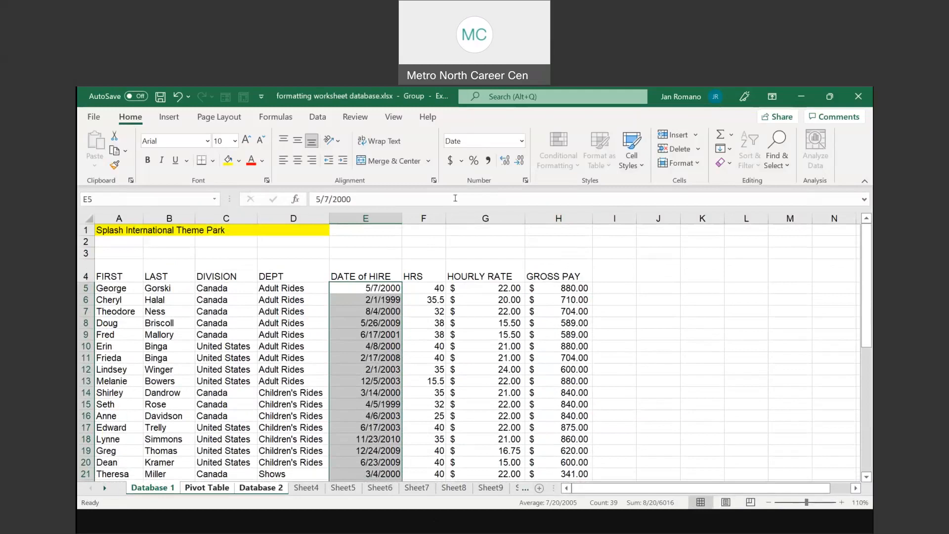
left_click(488, 162)
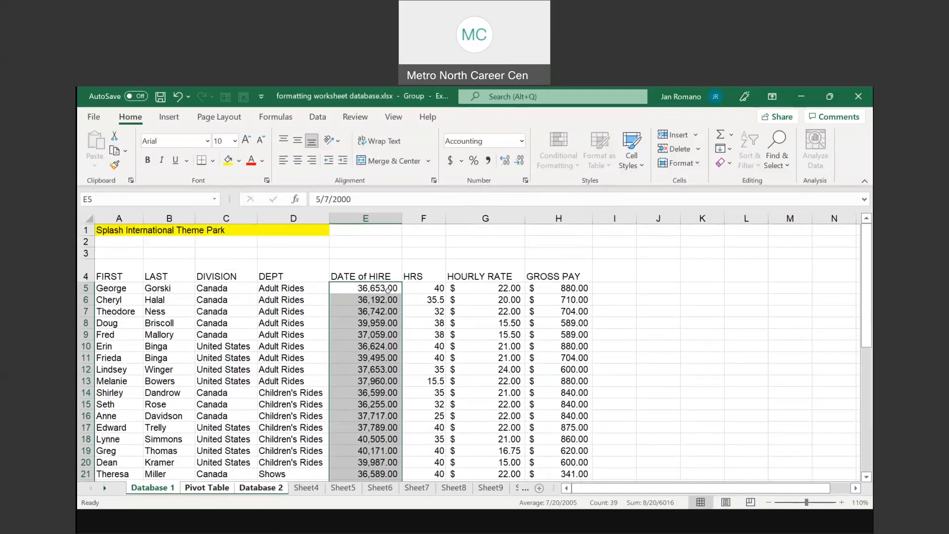
left_click(520, 162)
left_click(519, 162)
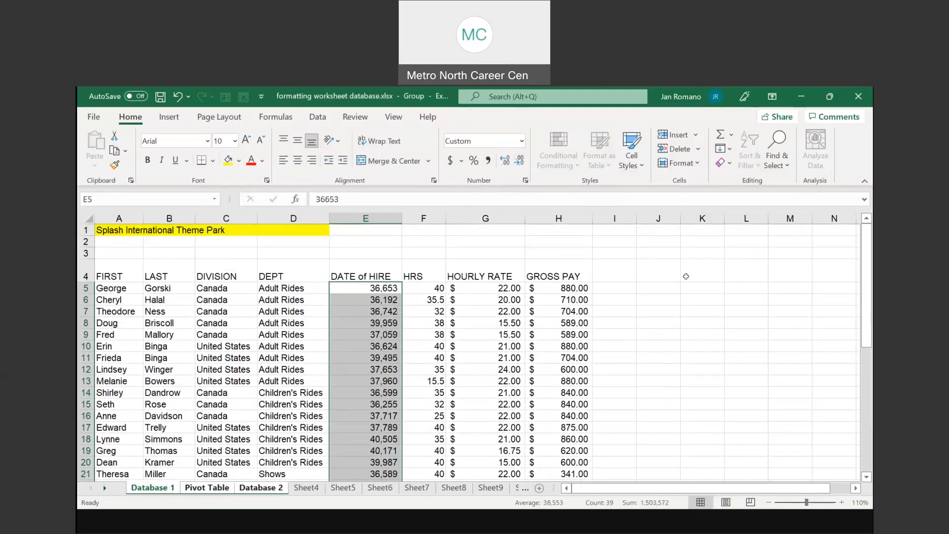
left_click(390, 286)
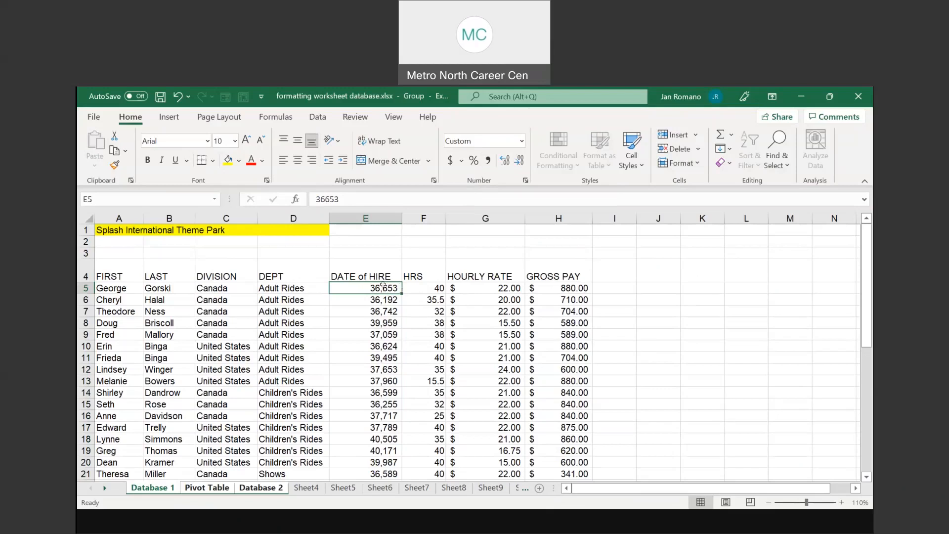
Undo the comma-style formatting of the DATE of HIRE column, and enter the date 4/25/2021 in cell K5.
left_click(179, 101)
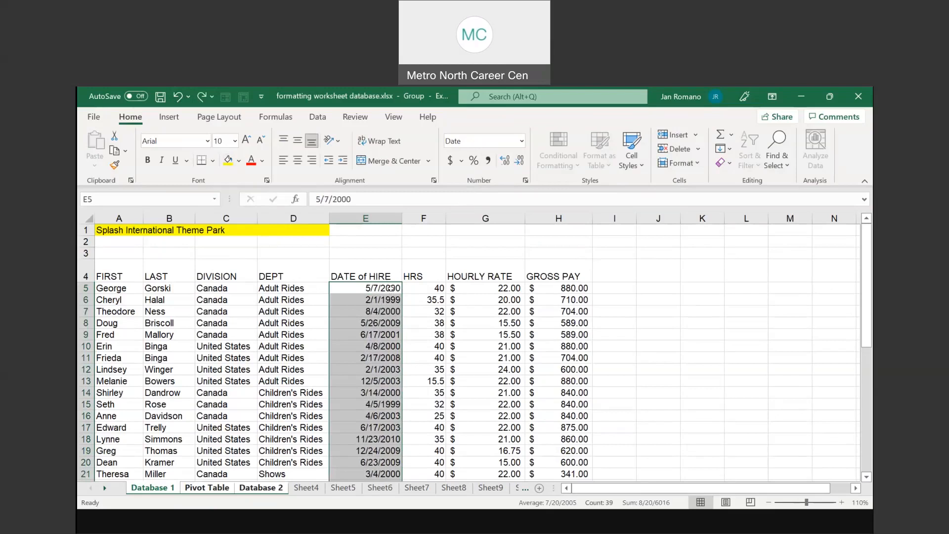
left_click(704, 287)
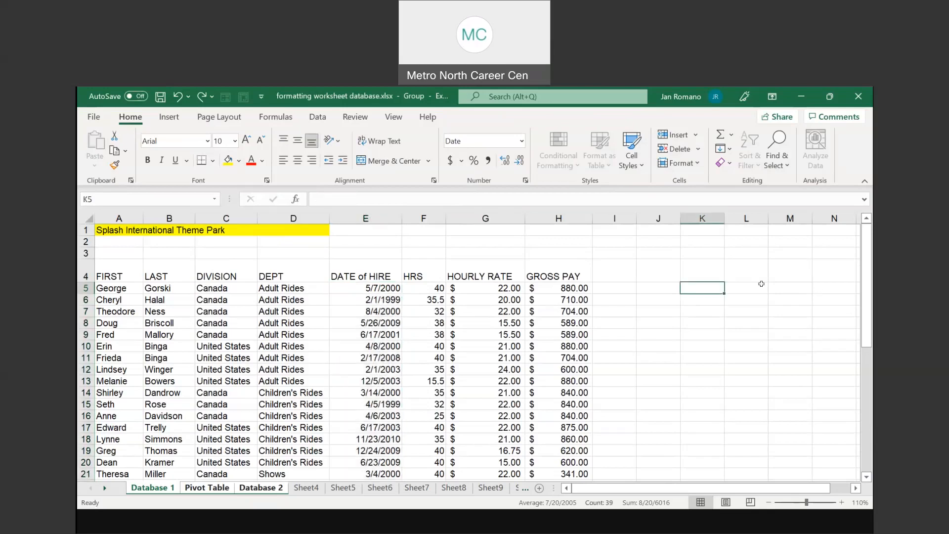
type("4/")
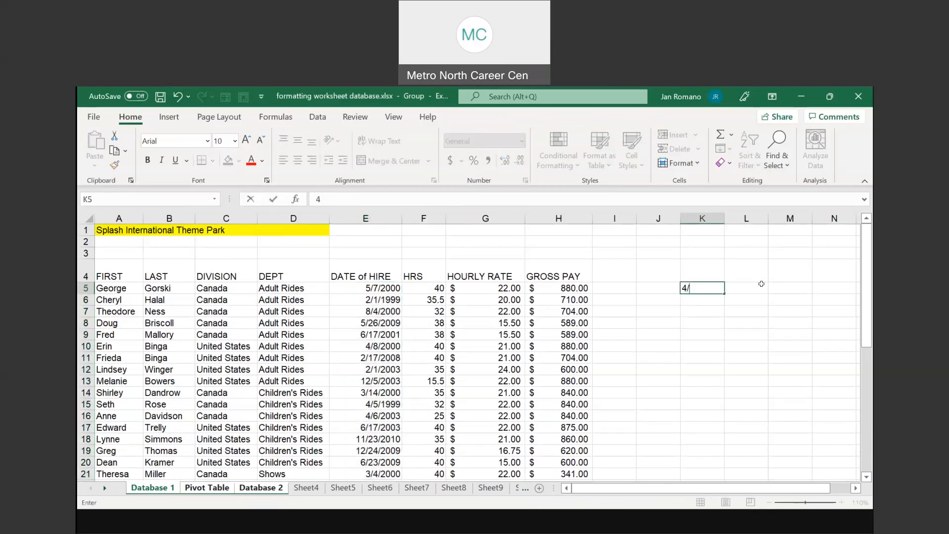
type("25/2021")
key("Return")
left_click(711, 291)
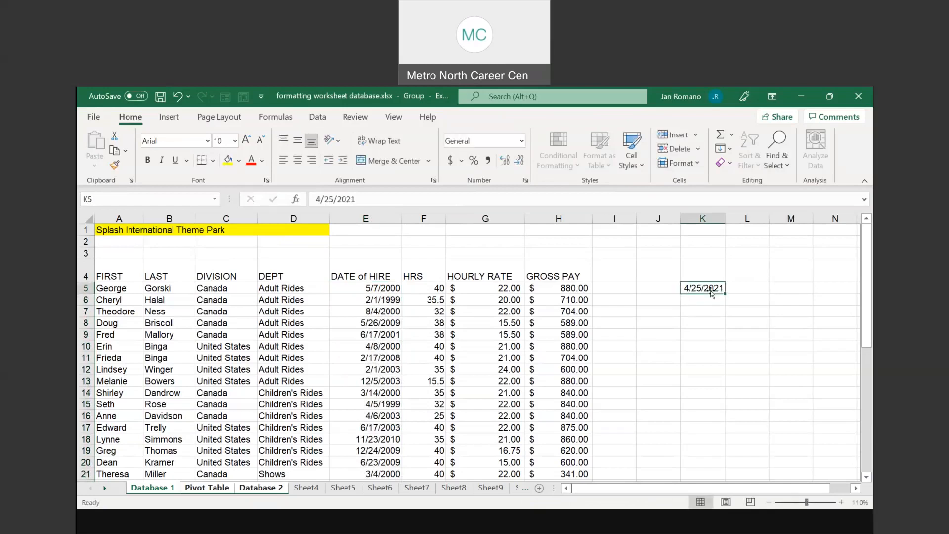
Try comma style and the Long Date format on the date in K5, and set it to Short Date.
left_click(488, 160)
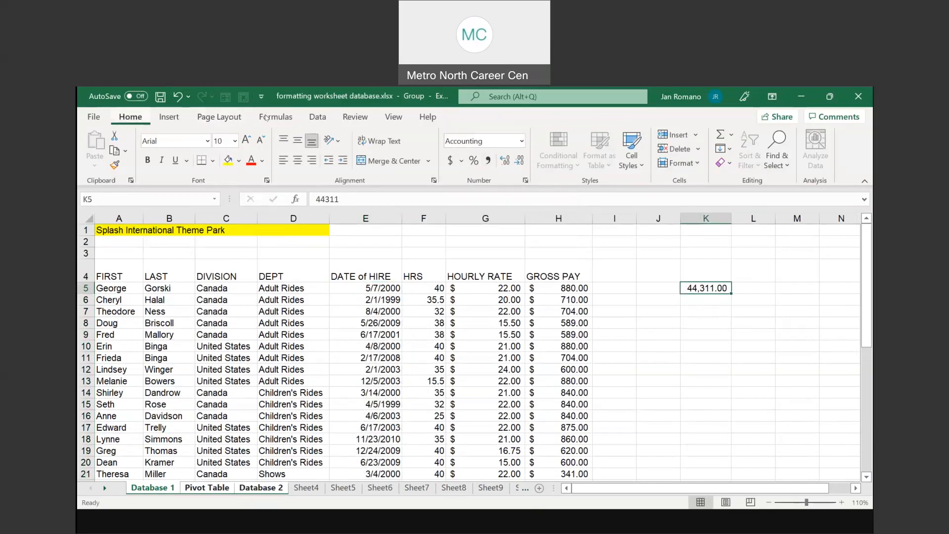
left_click(523, 142)
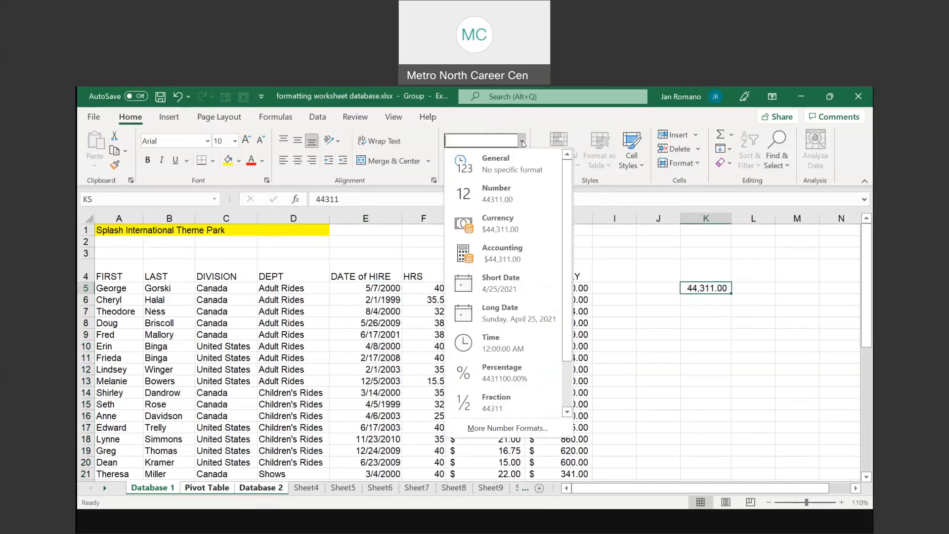
left_click(509, 311)
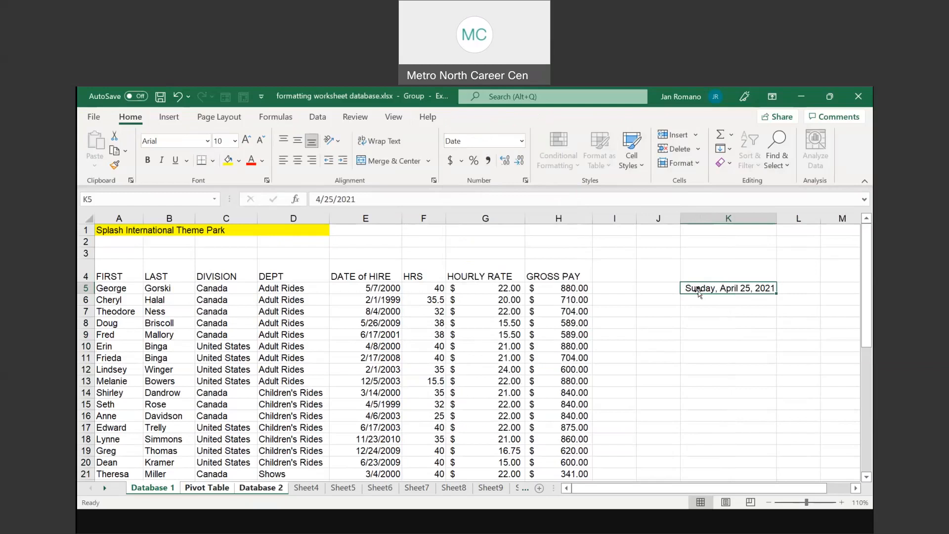
left_click(522, 142)
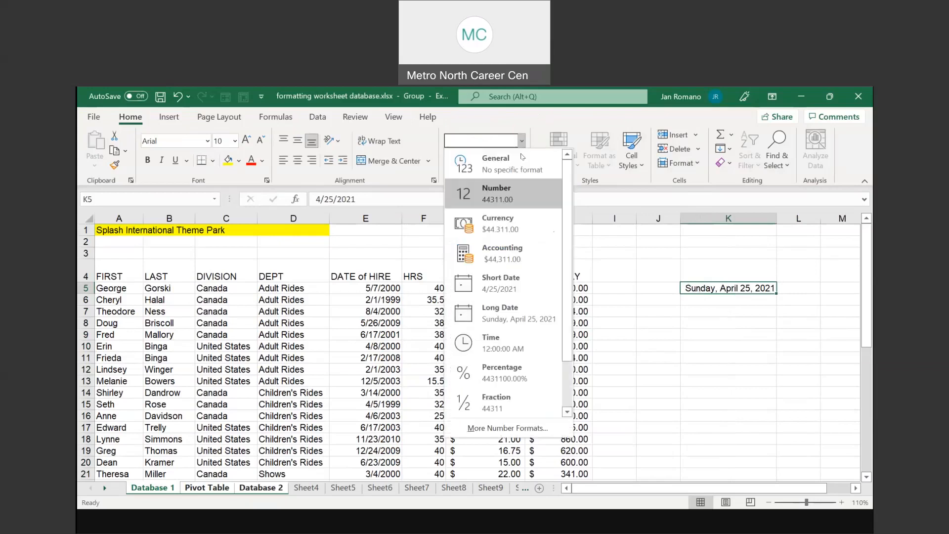
left_click(510, 294)
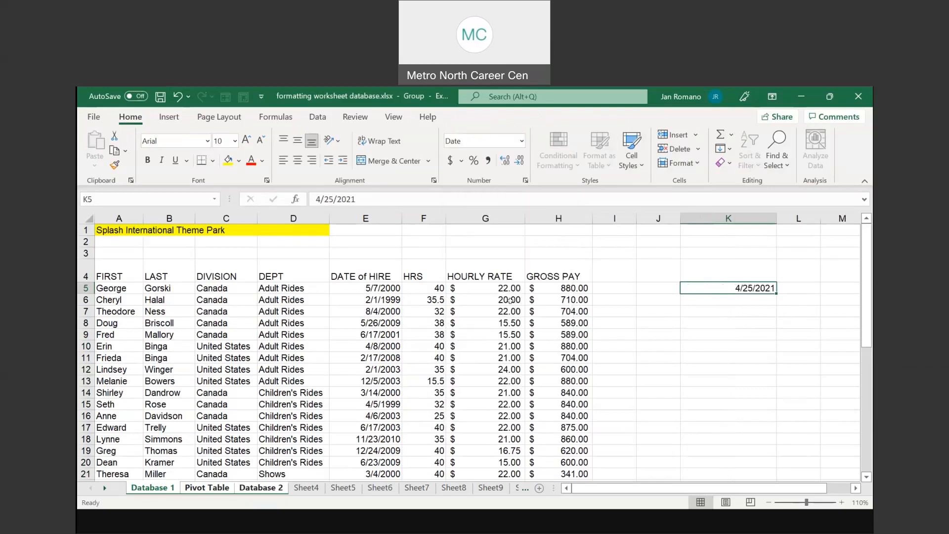
Apply the 14-Mar-2012 date type to cell K5 through the full number format options.
left_click(521, 141)
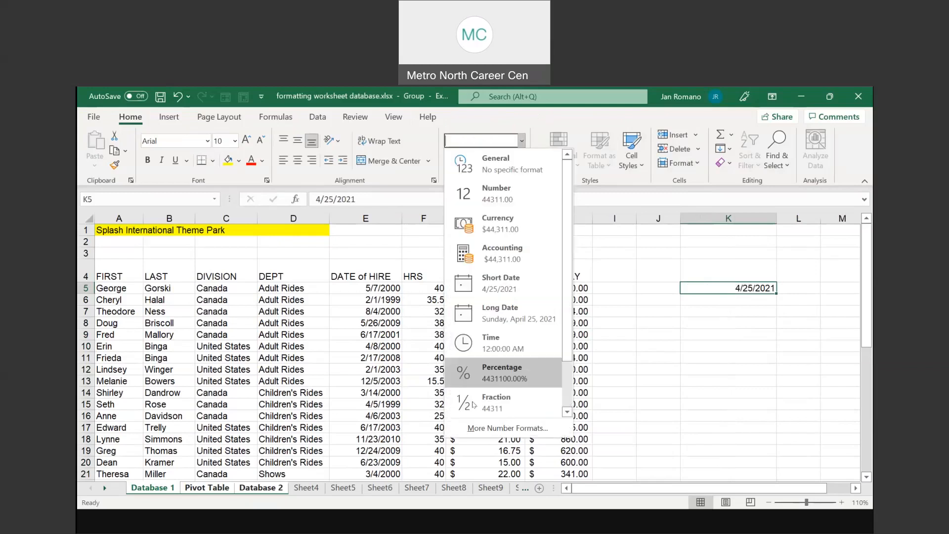
left_click(498, 428)
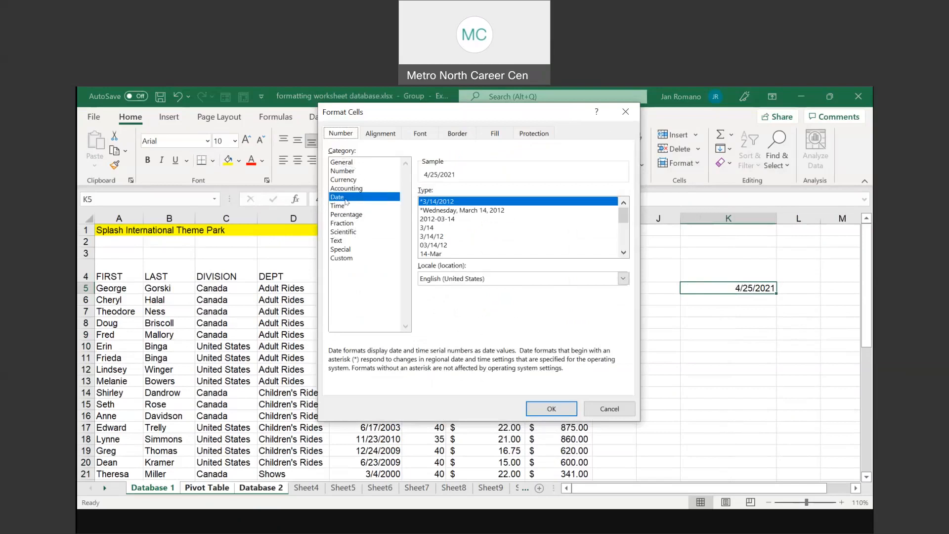
left_click_drag(625, 215, 630, 254)
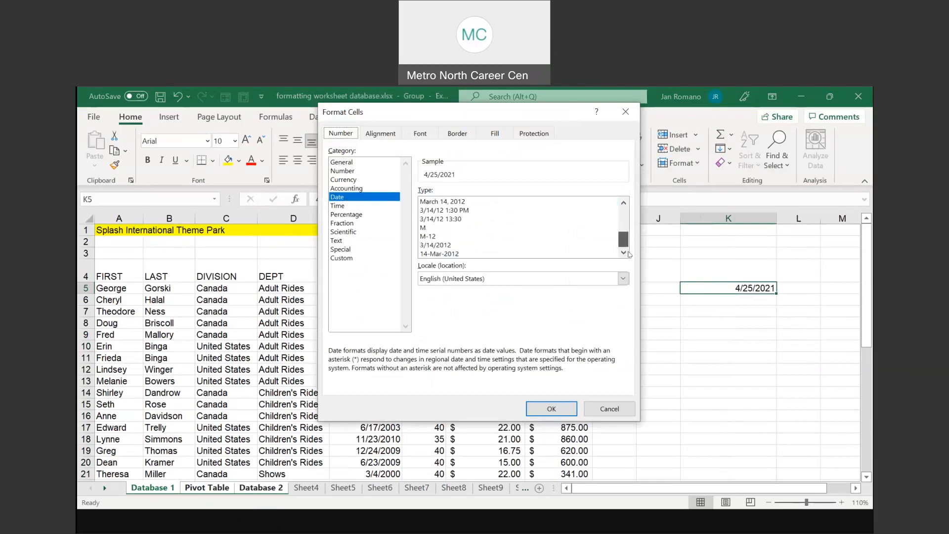
left_click(439, 254)
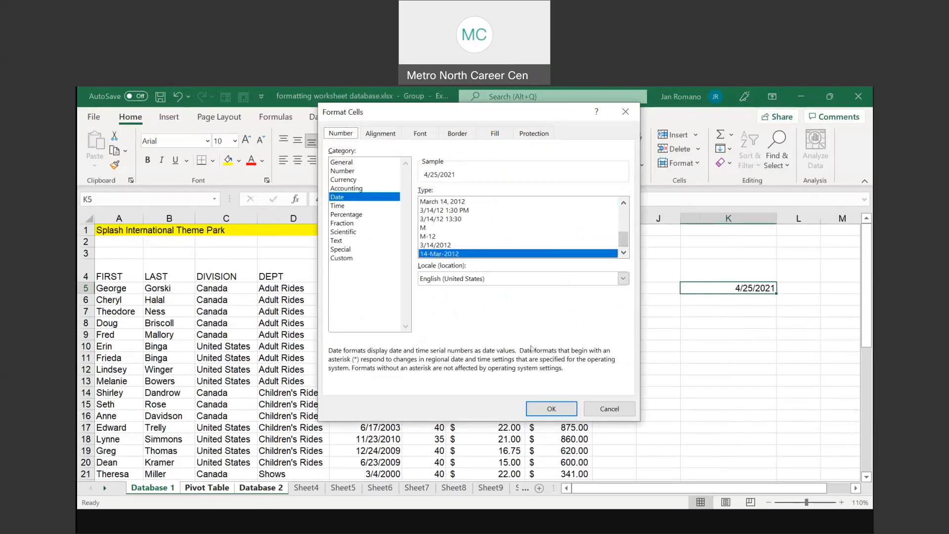
left_click(550, 410)
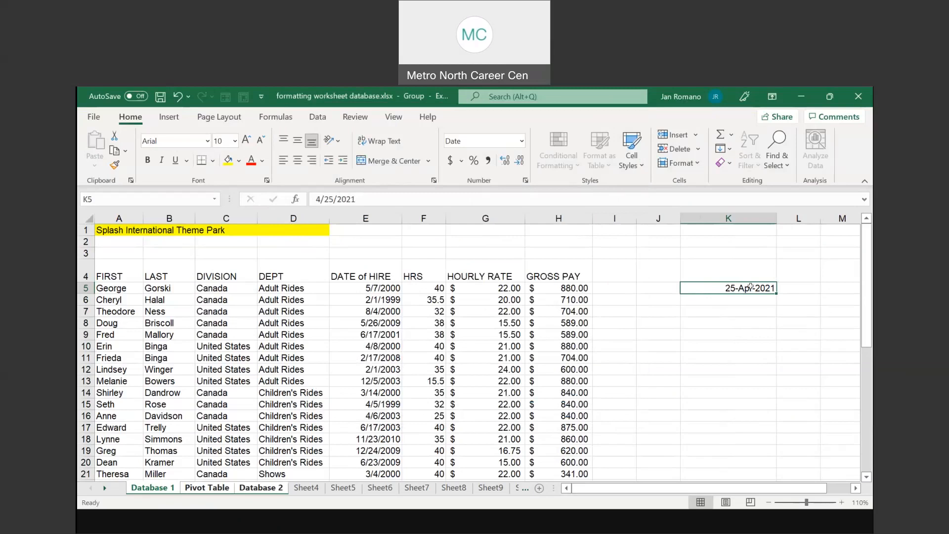
Change the date format of cell K5 to the March 14, 2012 type.
left_click(522, 142)
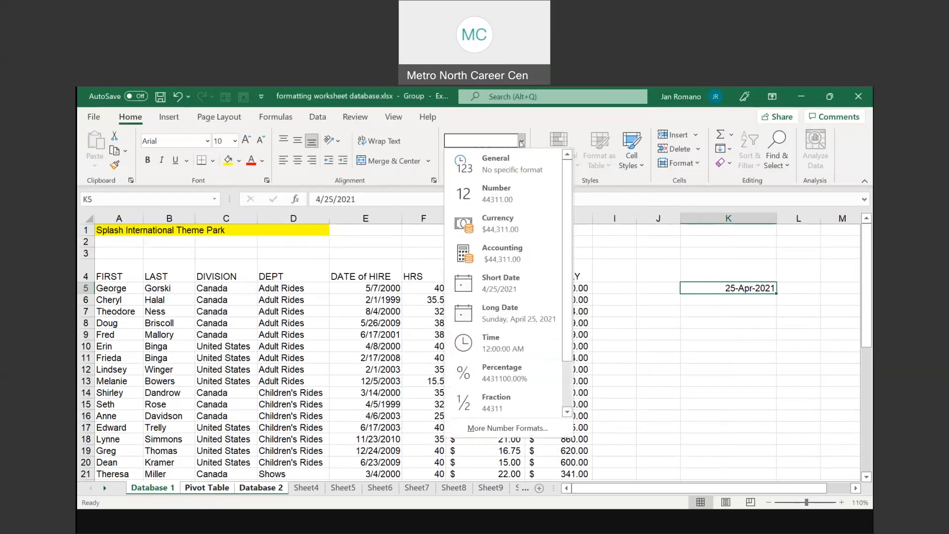
left_click(518, 434)
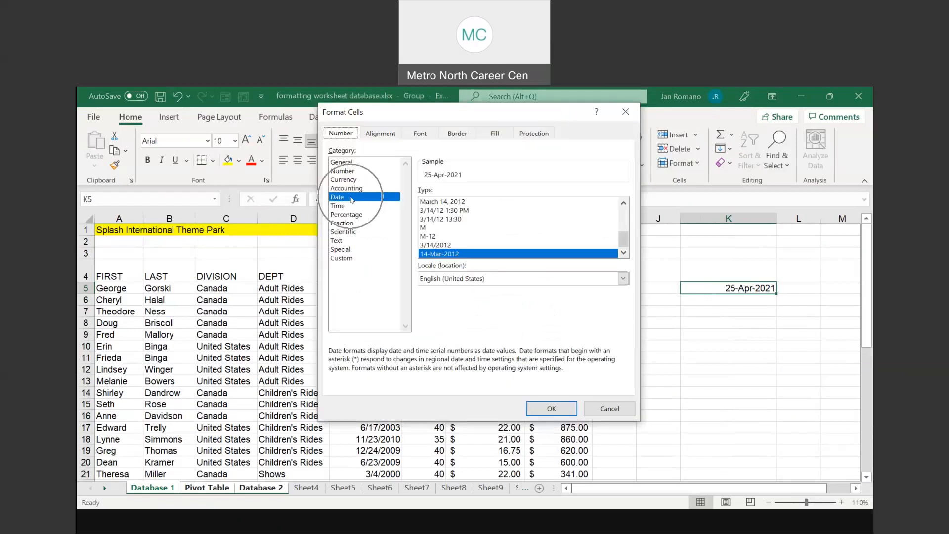
left_click_drag(627, 243, 625, 234)
left_click(454, 239)
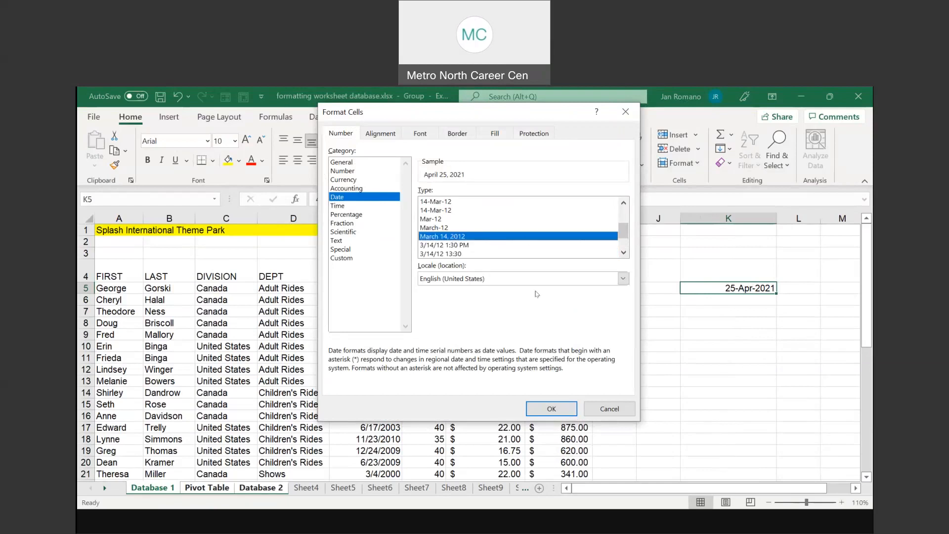
left_click(552, 410)
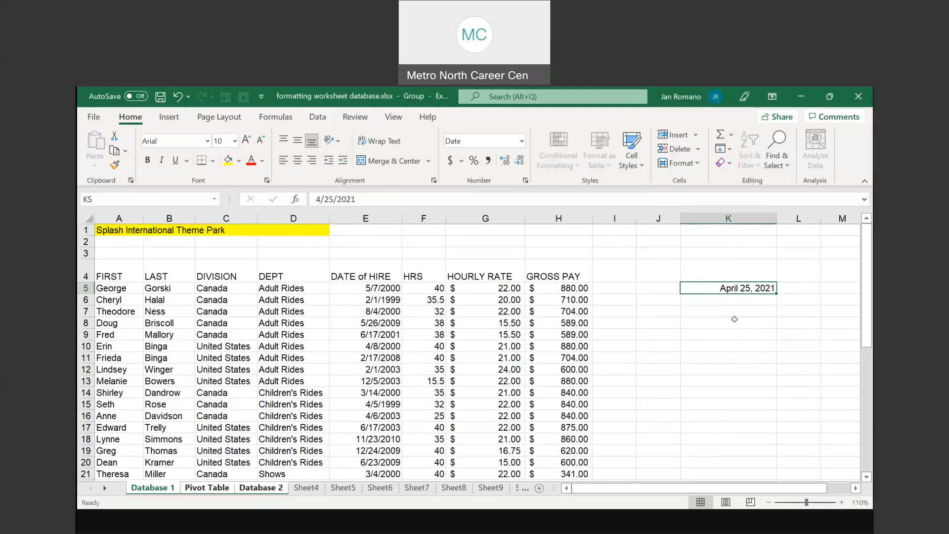
Format the hire dates in E5:E17 with comma style, and return them to the Short Date format.
left_click_drag(374, 288, 376, 432)
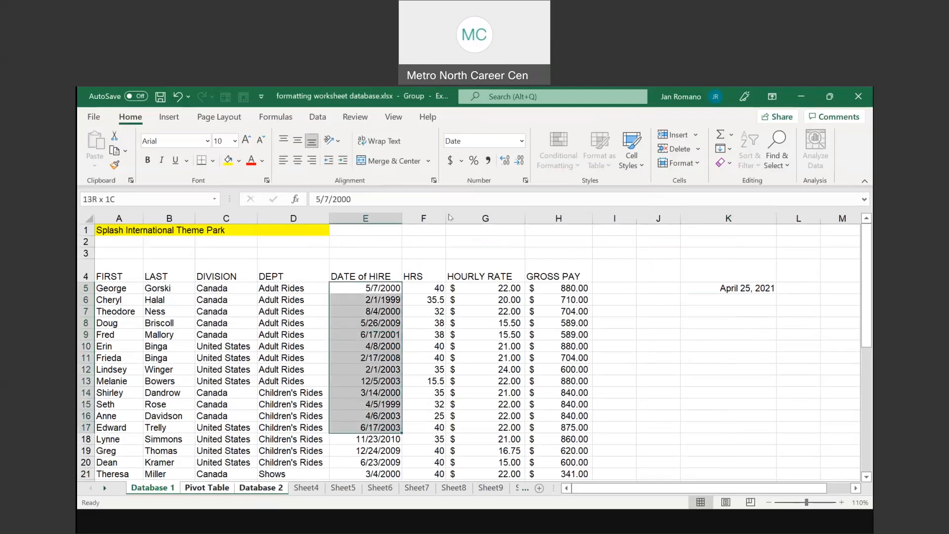
left_click(488, 160)
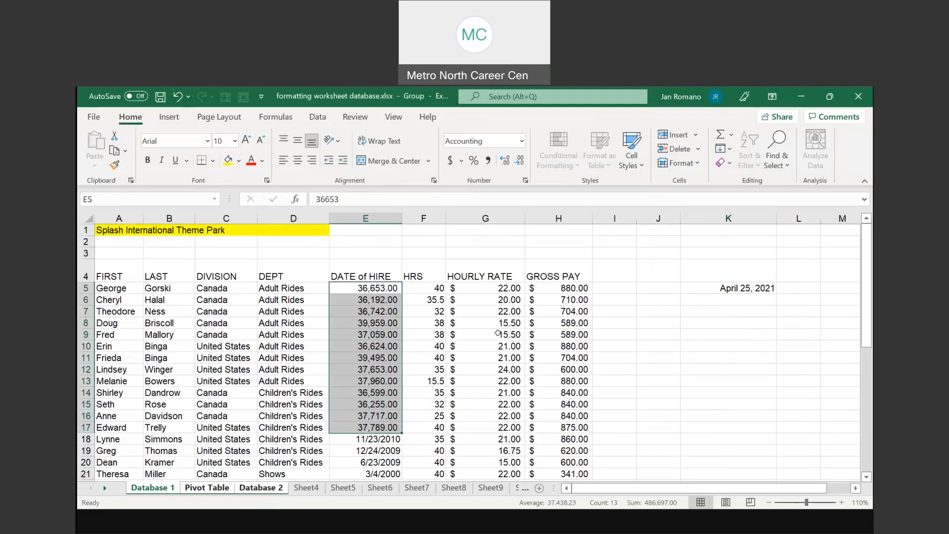
left_click(523, 142)
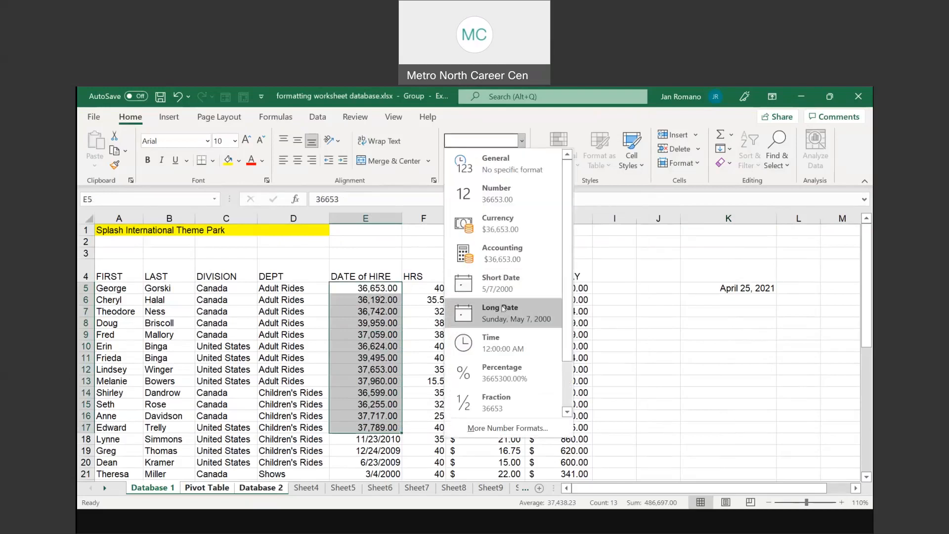
left_click(501, 283)
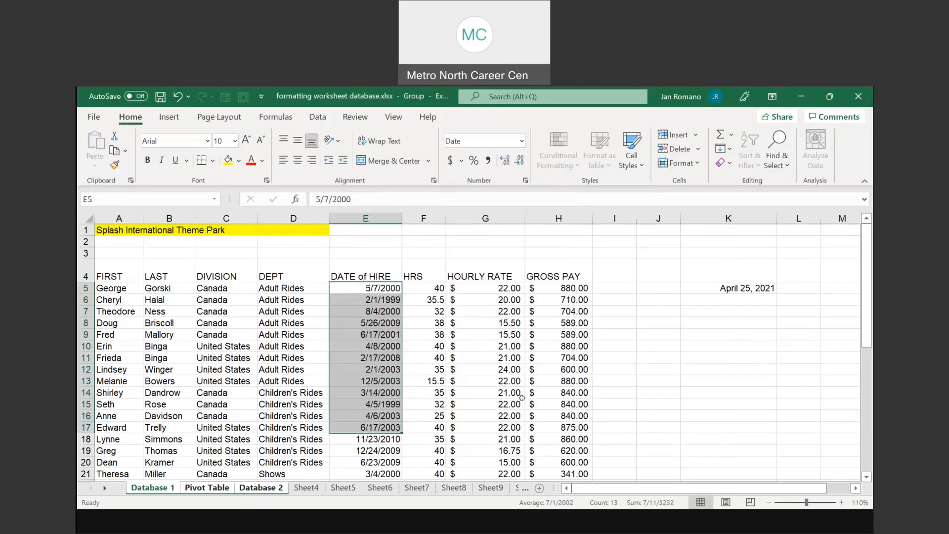
Switch to the PowerPoint slide show at the Formatting Dates slide.
left_click(496, 526)
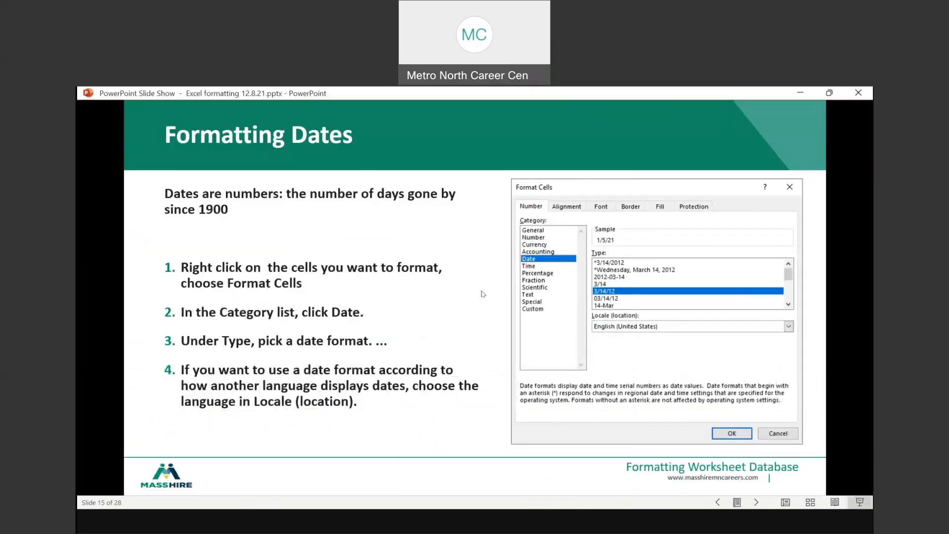